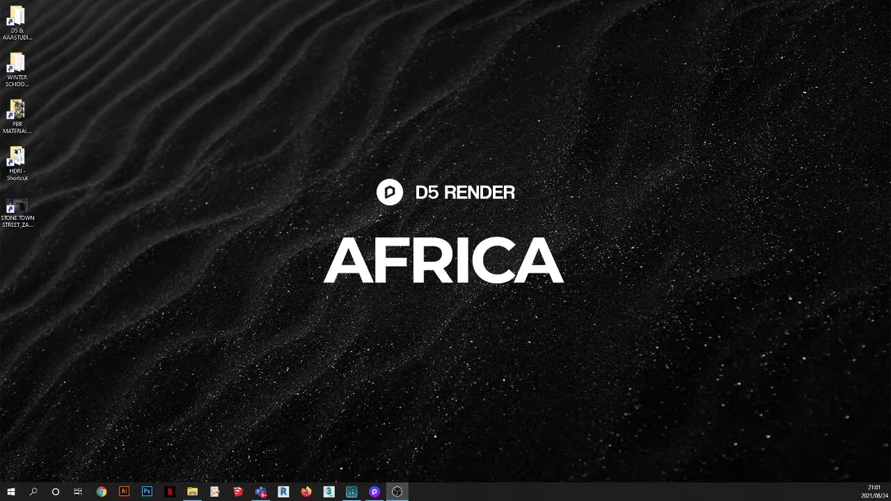
Step: Switch to D5 Render and examine the street scene from the bicycle and scooters up to the parked black car
click(374, 492)
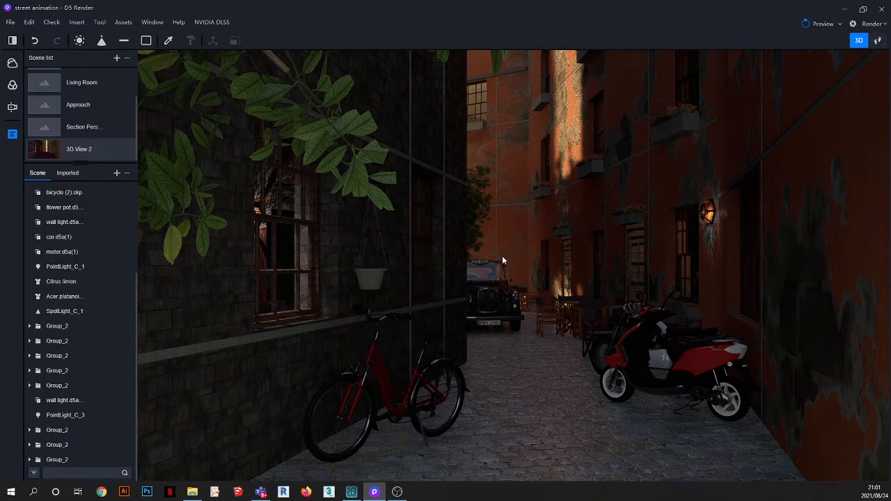
scroll(499, 297, up, 2)
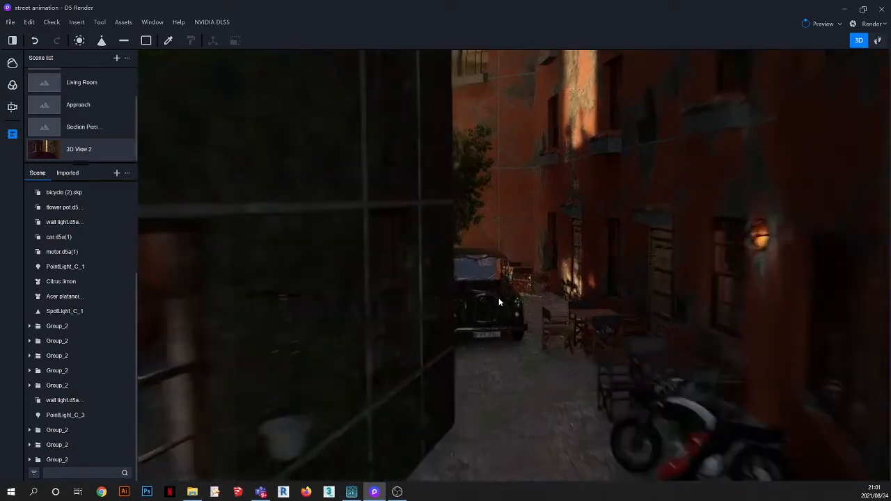
key(d)
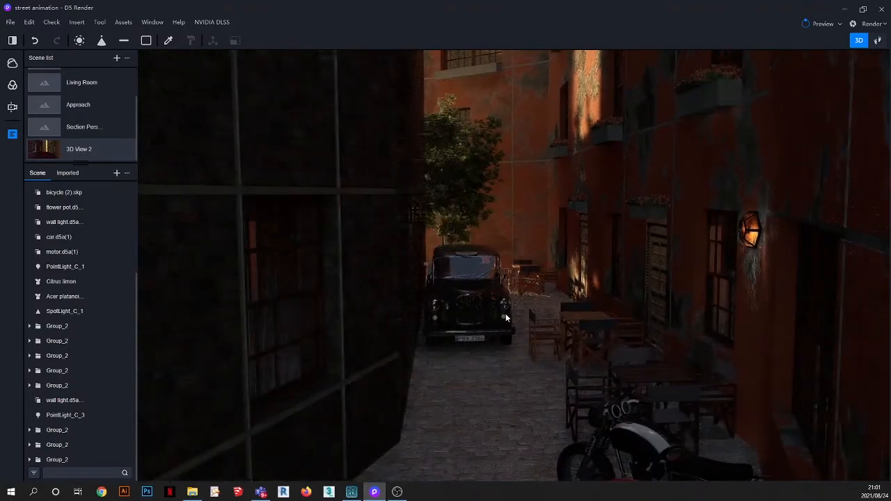
scroll(469, 313, up, 2)
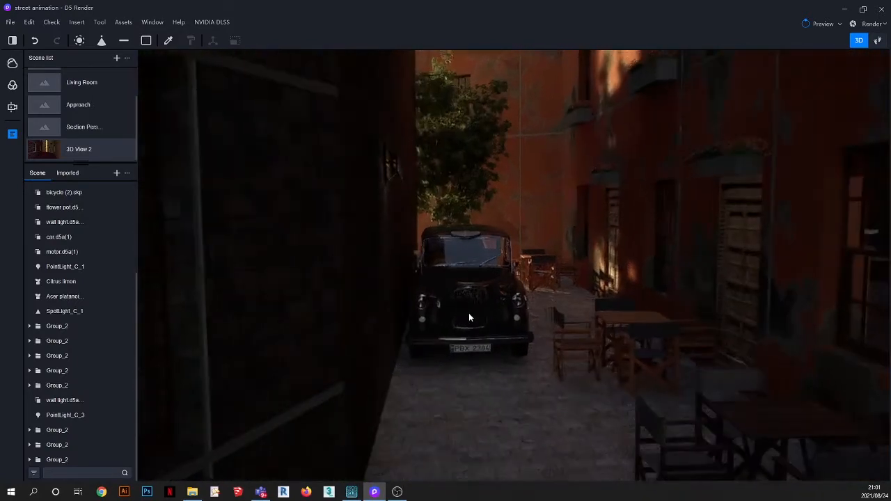
scroll(460, 284, up, 2)
scroll(484, 287, down, 4)
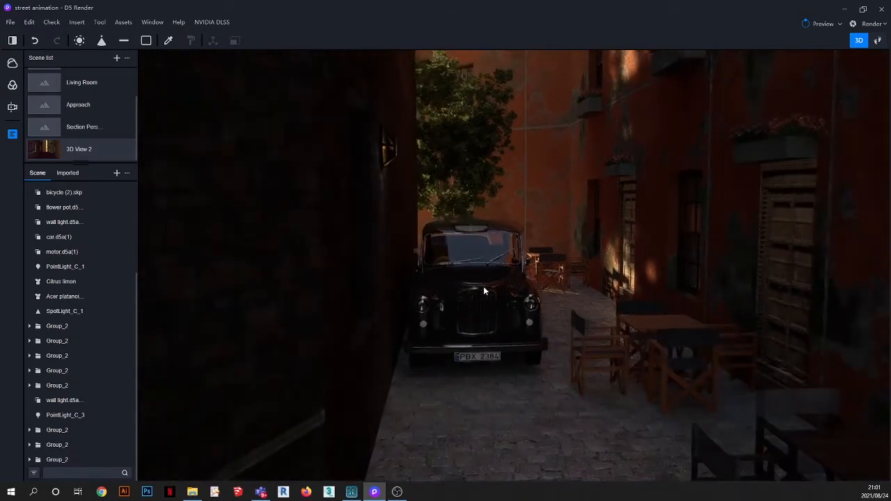
scroll(482, 284, down, 3)
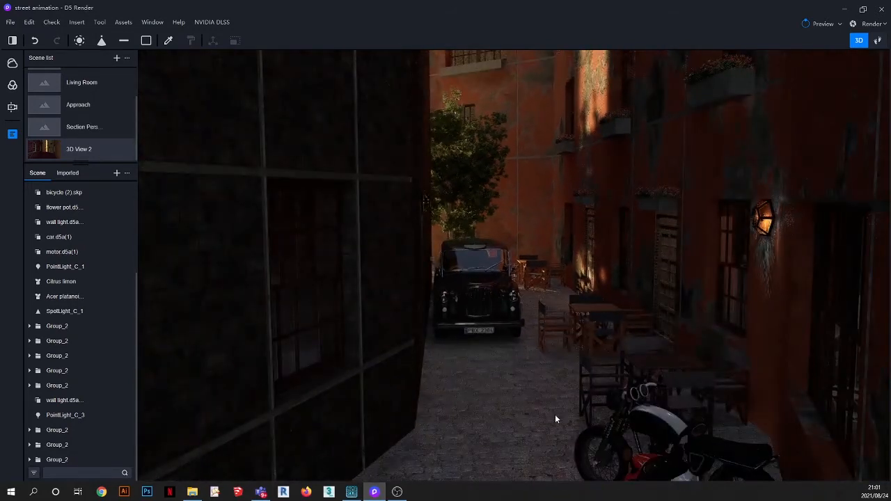
scroll(566, 397, down, 5)
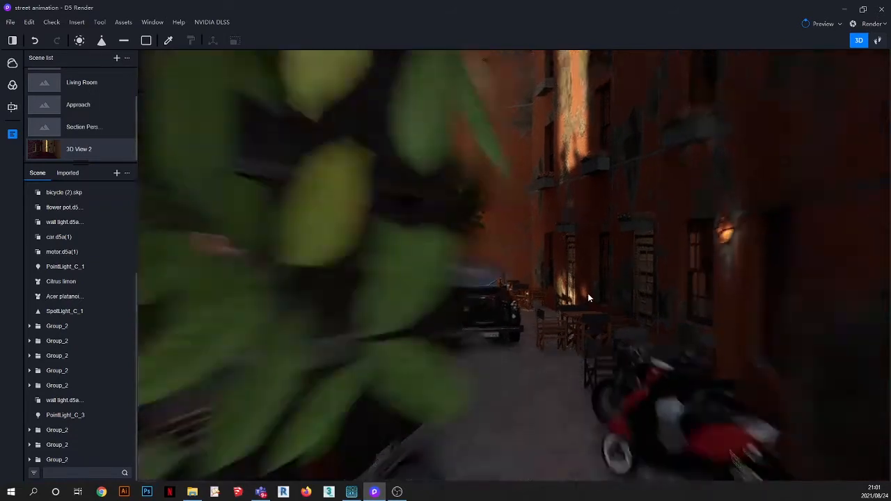
scroll(565, 380, down, 2)
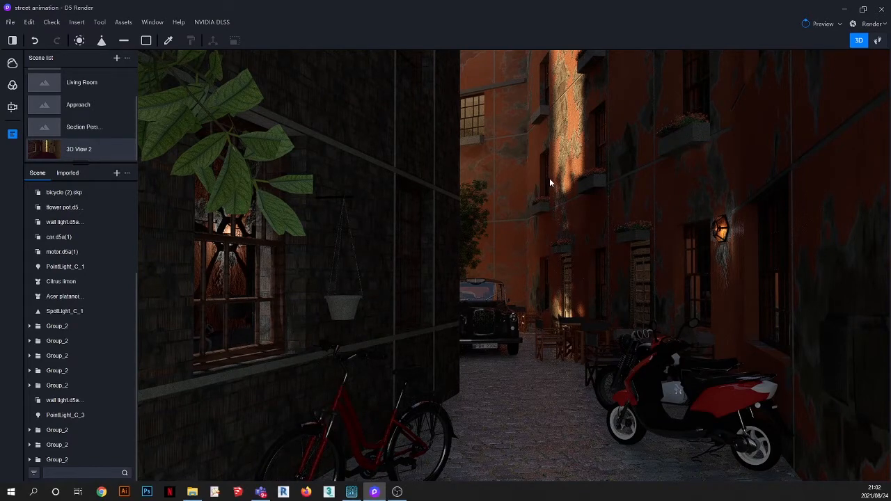
Step: Examine the sunlit orange facade, its flower boxes and the tree at the far end of the alley
scroll(558, 202, down, 3)
scroll(513, 191, down, 4)
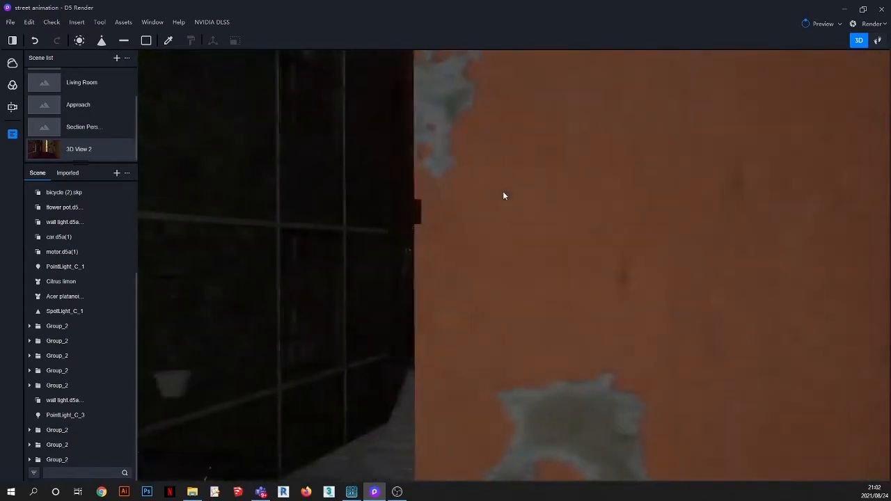
scroll(567, 201, down, 2)
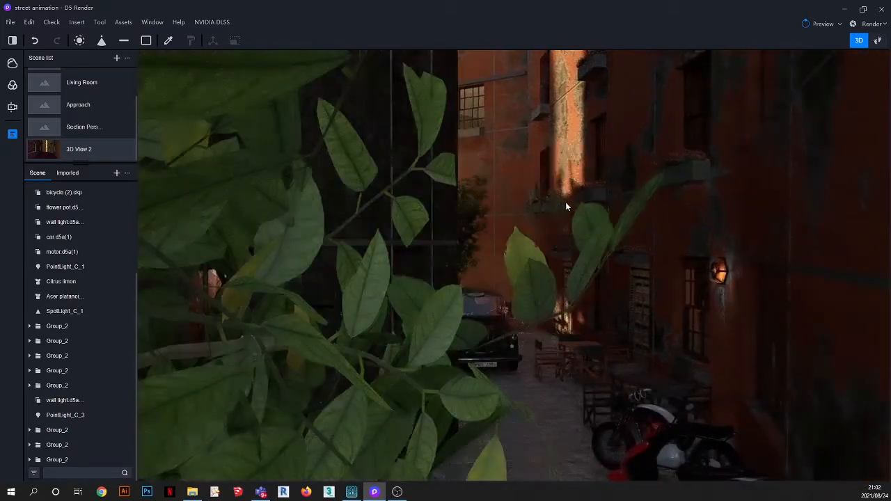
scroll(559, 201, up, 3)
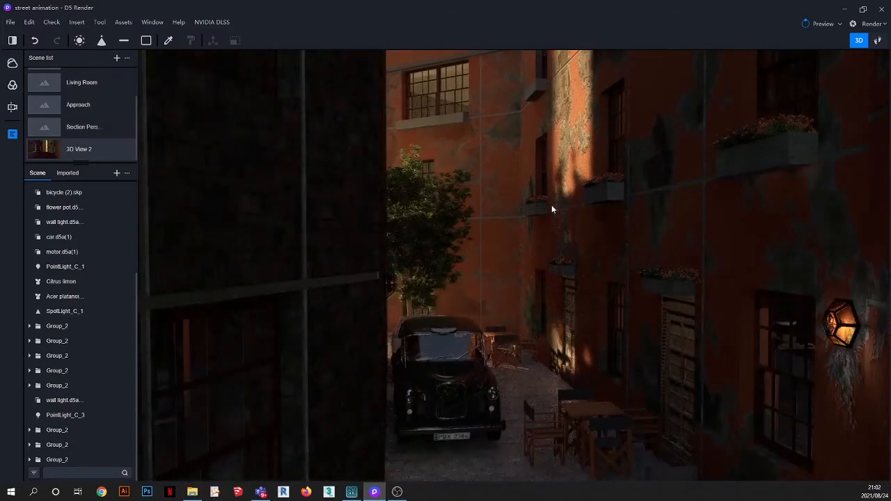
scroll(552, 258, up, 4)
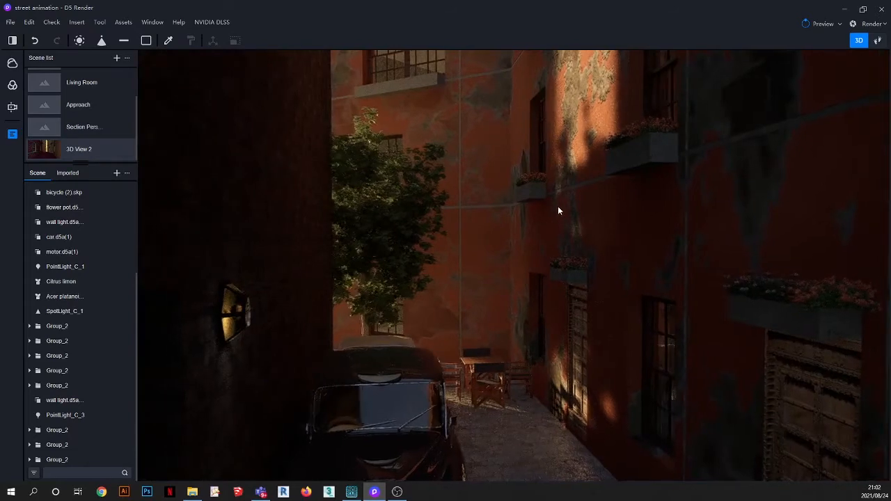
scroll(558, 205, up, 2)
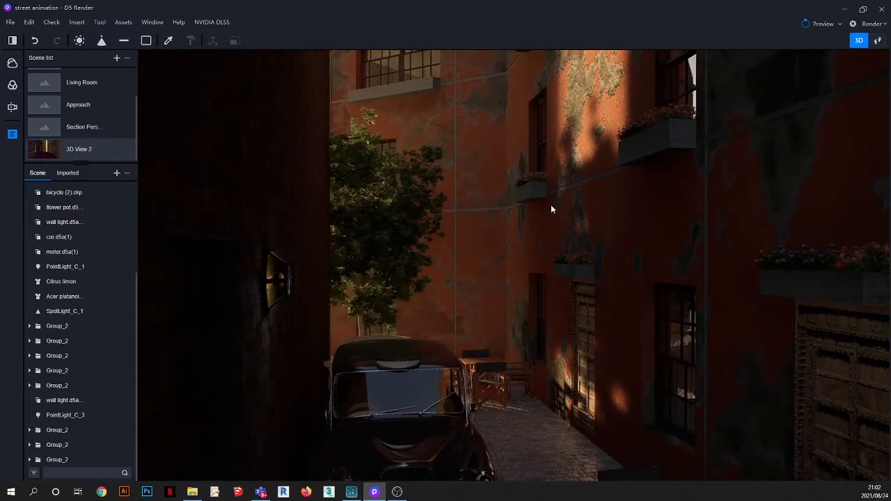
scroll(551, 208, down, 3)
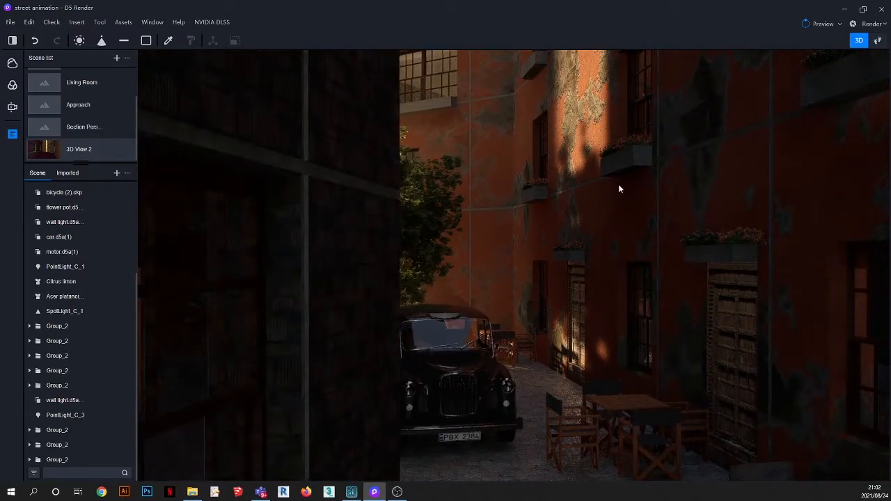
Step: Open the video rendering mode and play back part of the Scene1 clip from its first keyframe
click(872, 24)
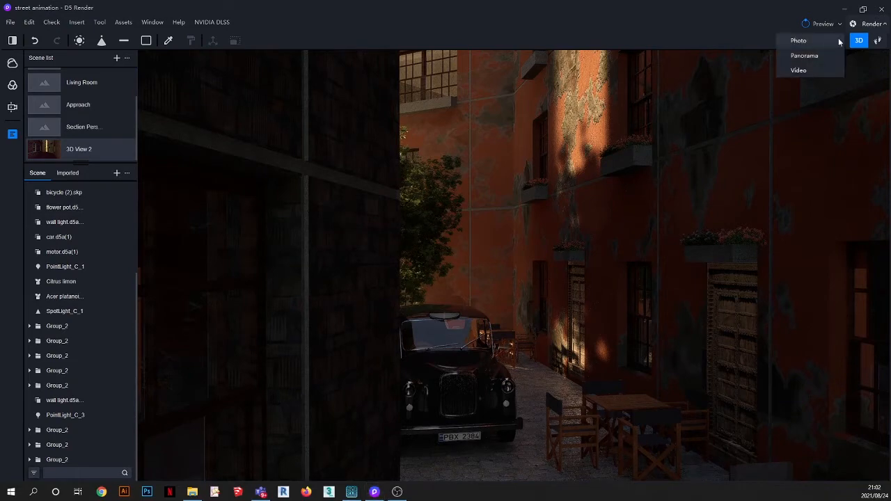
click(805, 67)
click(175, 438)
click(36, 418)
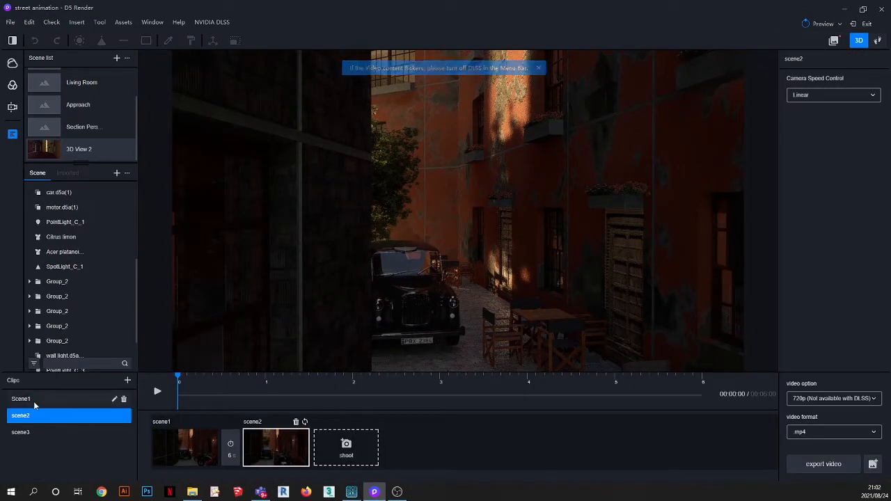
click(34, 401)
click(186, 449)
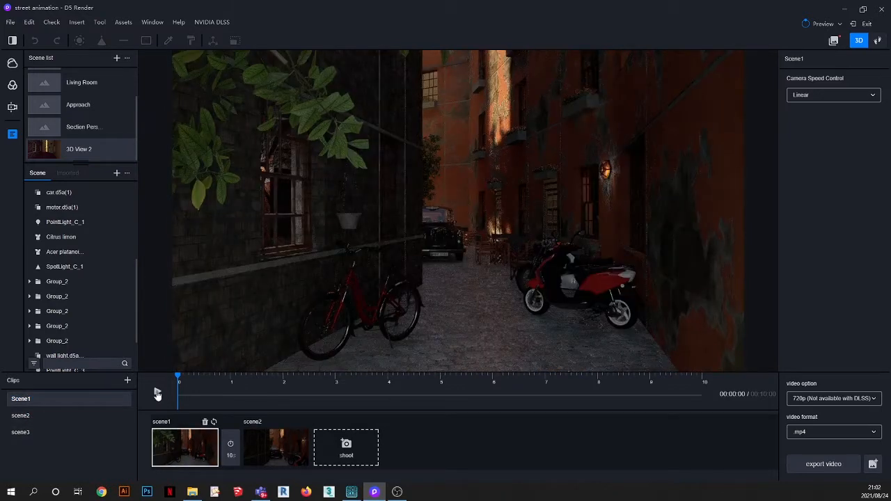
click(158, 392)
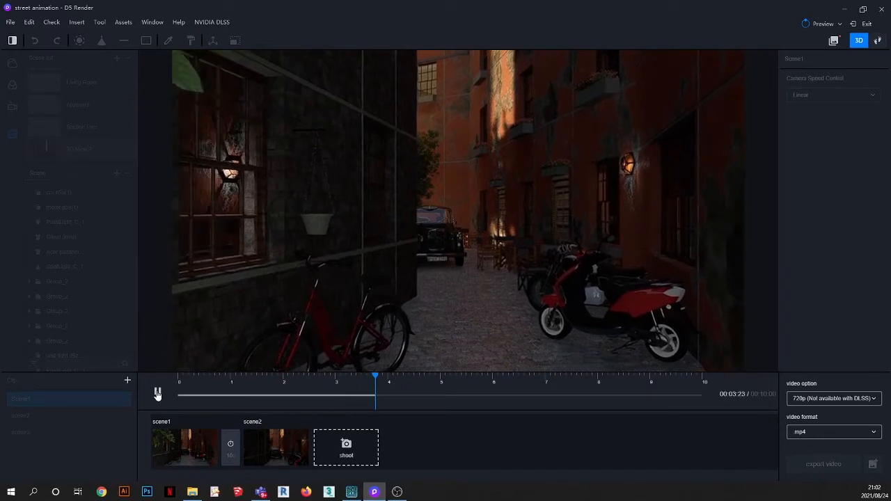
click(157, 394)
Step: Preview the scene2 and scene3 camera clips and exit the video rendering mode
click(40, 418)
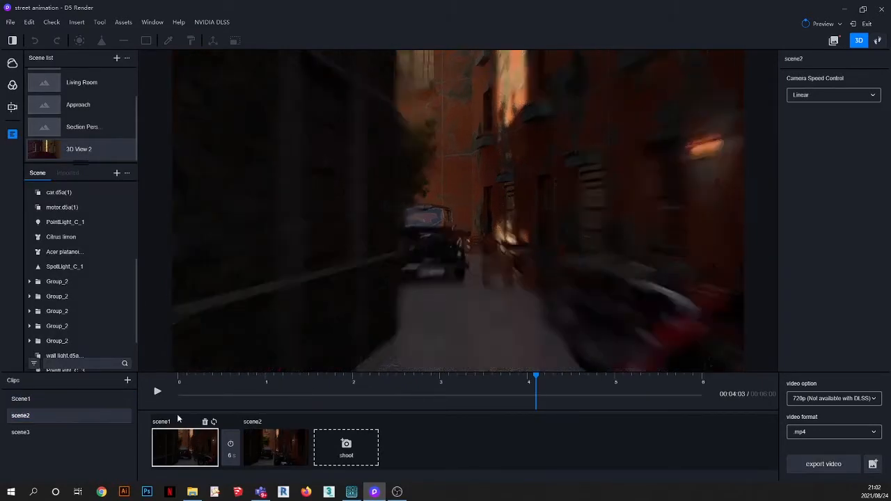
click(158, 393)
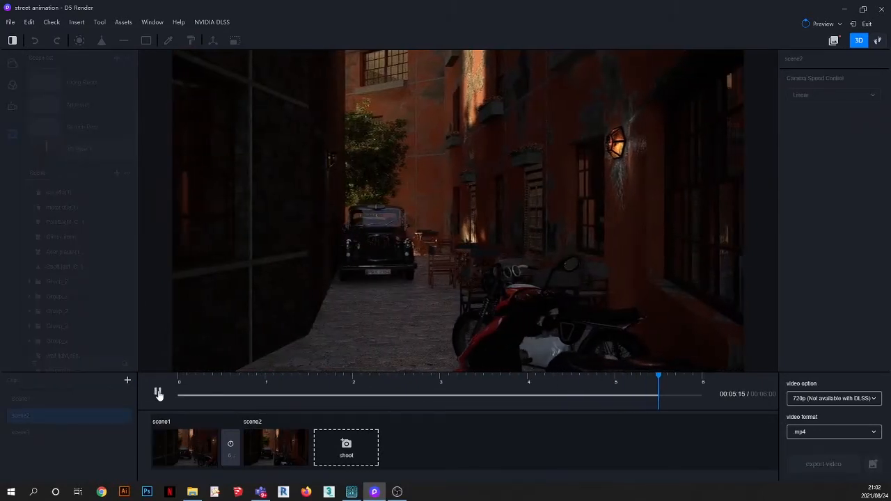
click(122, 432)
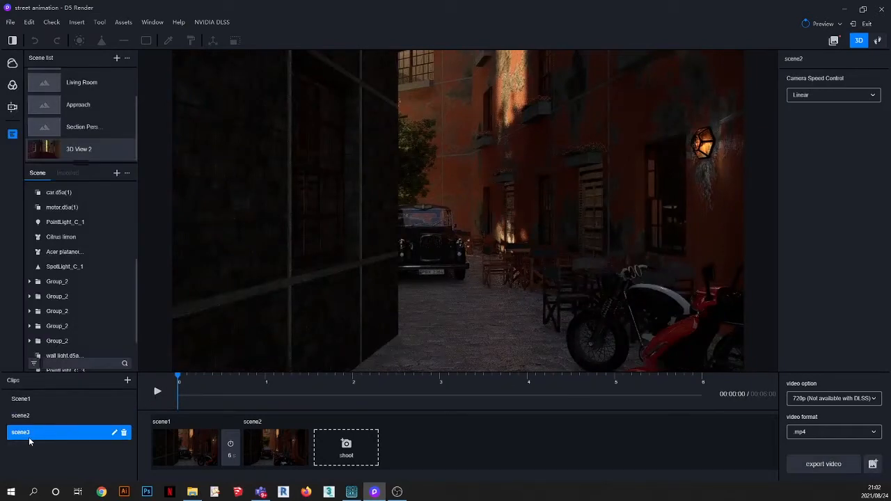
click(158, 393)
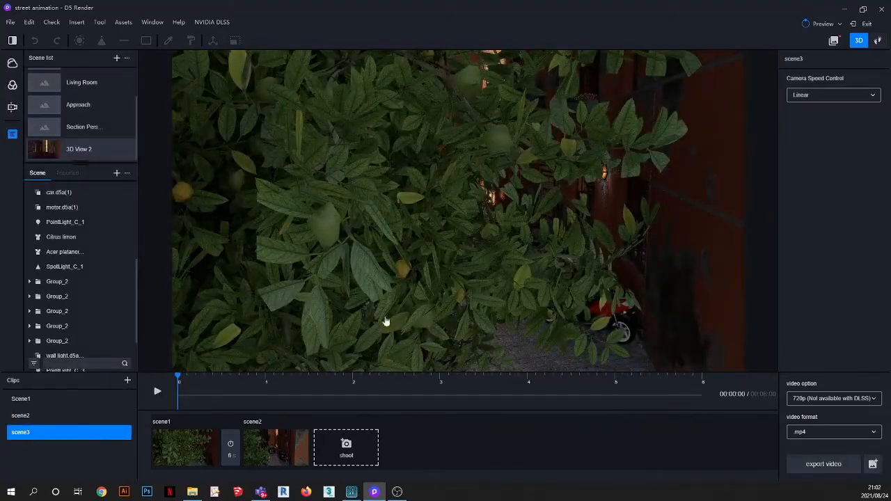
click(867, 24)
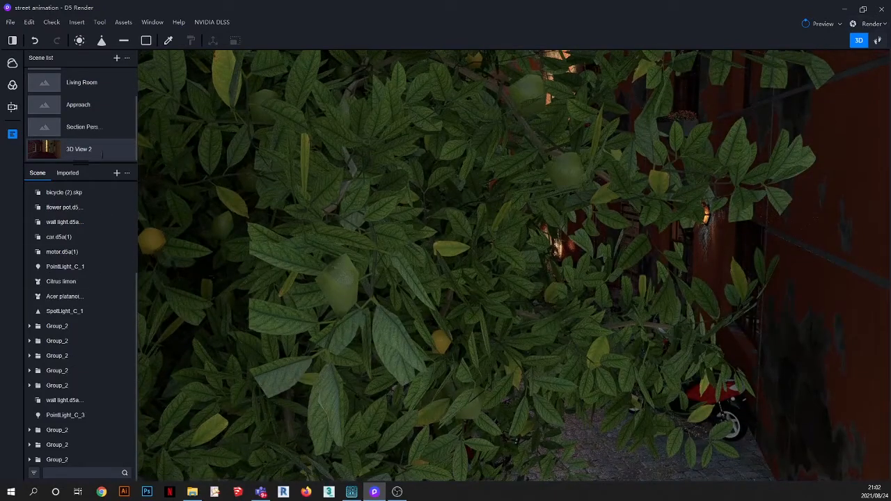
Step: Restore the saved 3D View 2 and examine the alley from above, down to the two parked cars
click(46, 152)
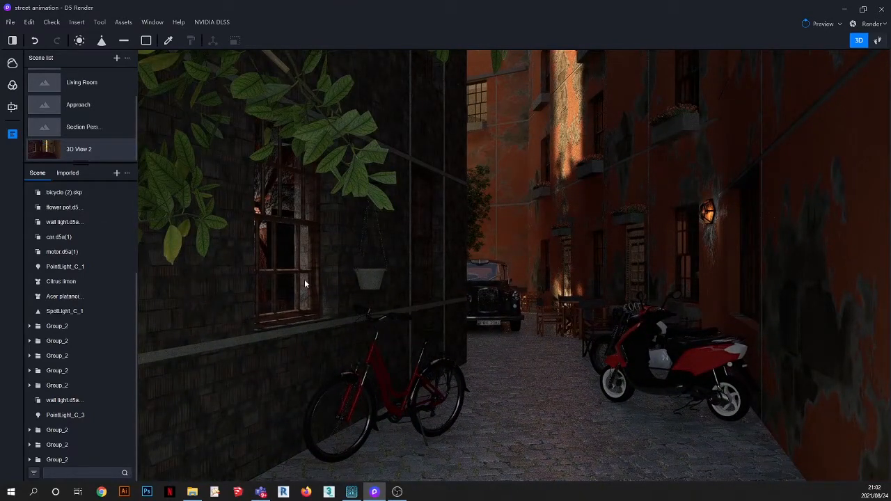
scroll(510, 297, up, 3)
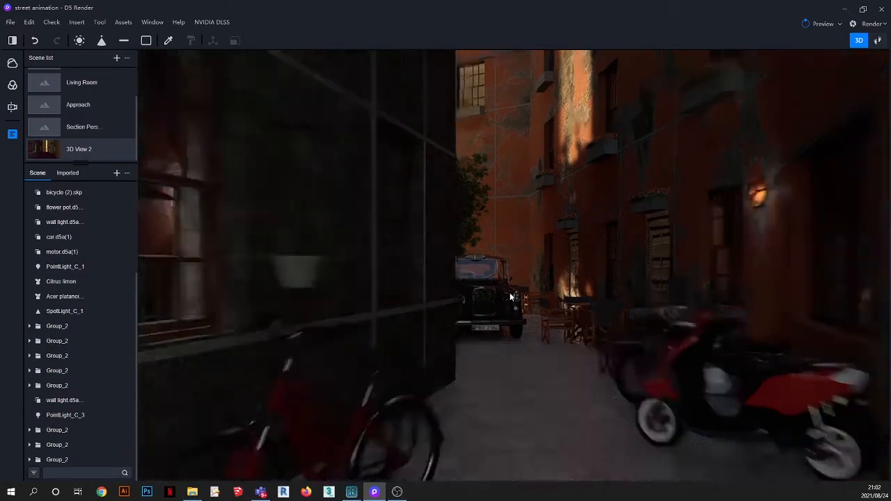
scroll(510, 296, down, 2)
scroll(511, 298, down, 2)
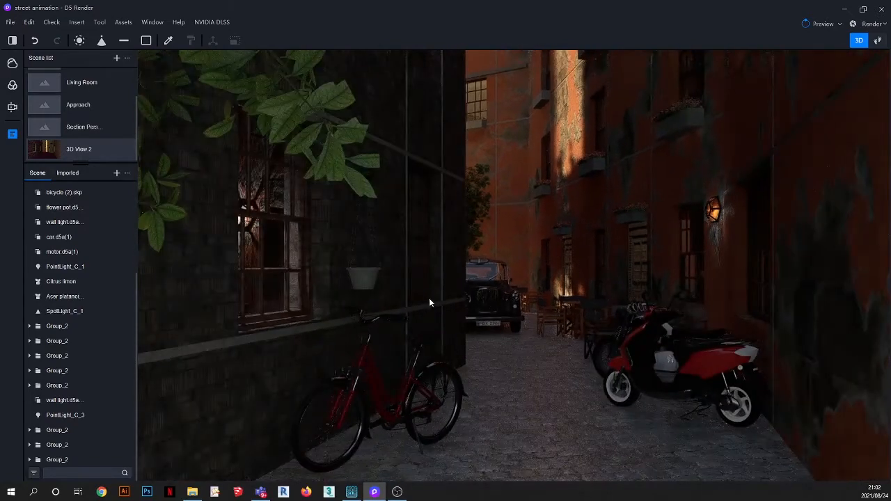
middle_drag(508, 314, 484, 386)
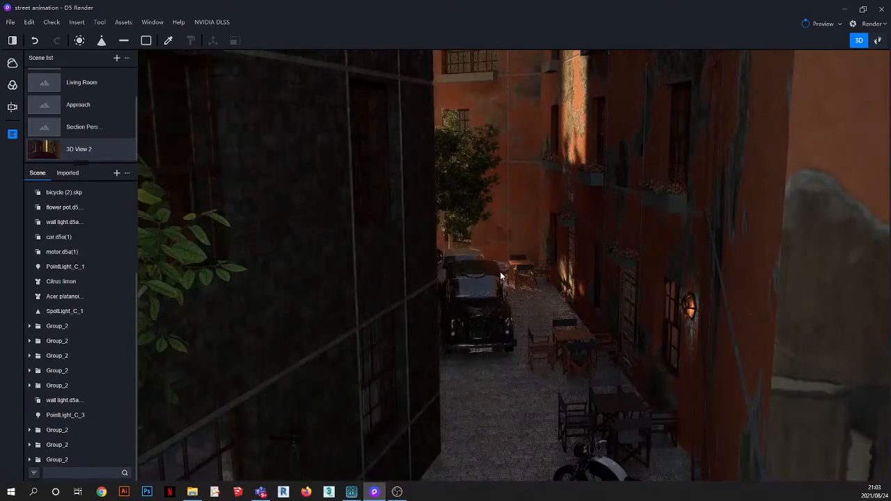
scroll(499, 259, up, 3)
right_drag(478, 368, 472, 401)
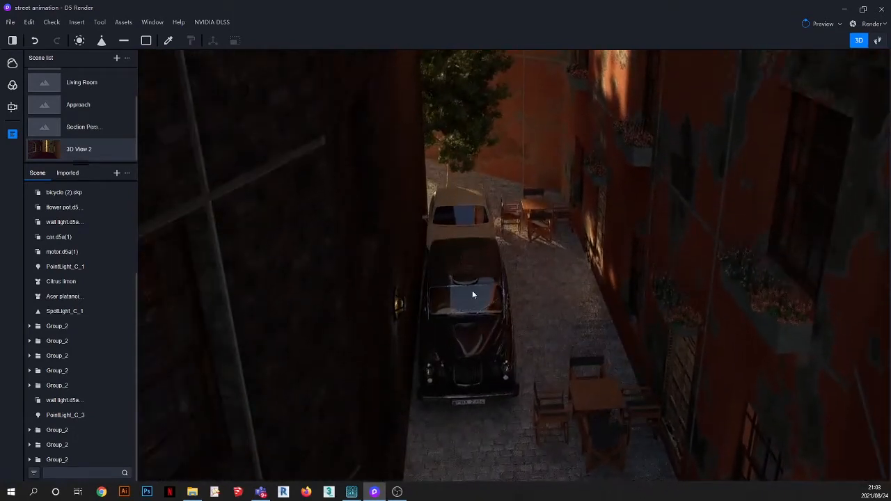
scroll(472, 292, up, 2)
scroll(537, 341, up, 2)
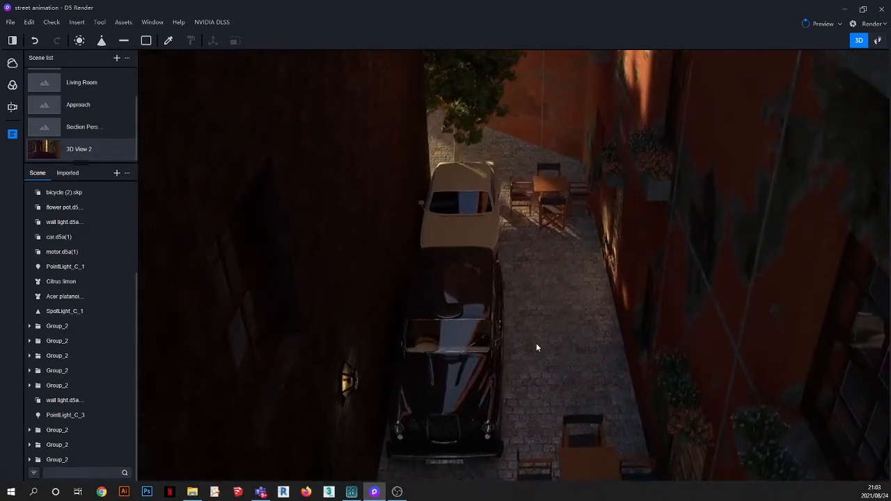
scroll(484, 202, up, 2)
right_drag(538, 269, 514, 334)
scroll(472, 183, up, 2)
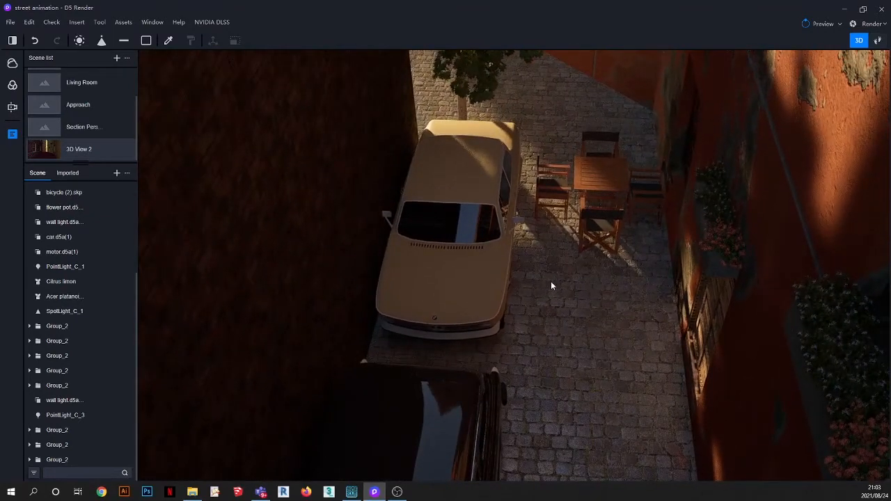
Step: Examine the cream car and the nearby table and chairs from different angles, and return to the saved 3D View 2
right_drag(562, 324, 507, 228)
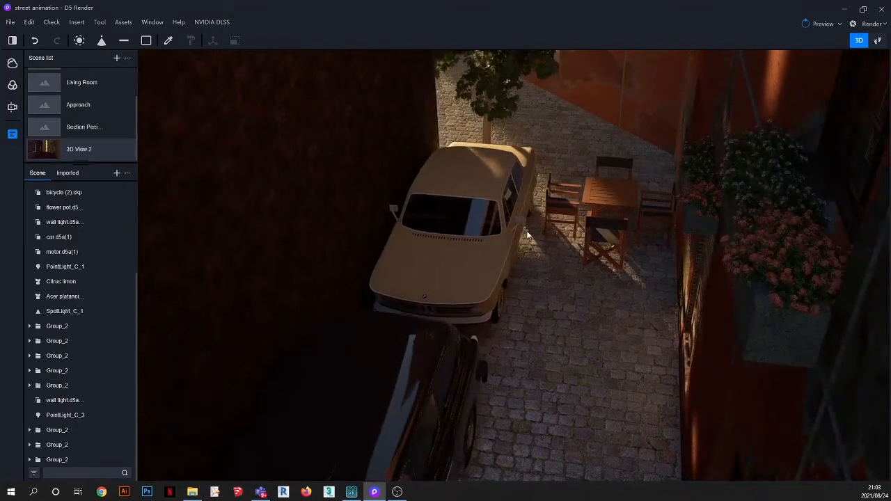
scroll(529, 230, down, 2)
scroll(530, 233, down, 1)
right_drag(476, 338, 539, 317)
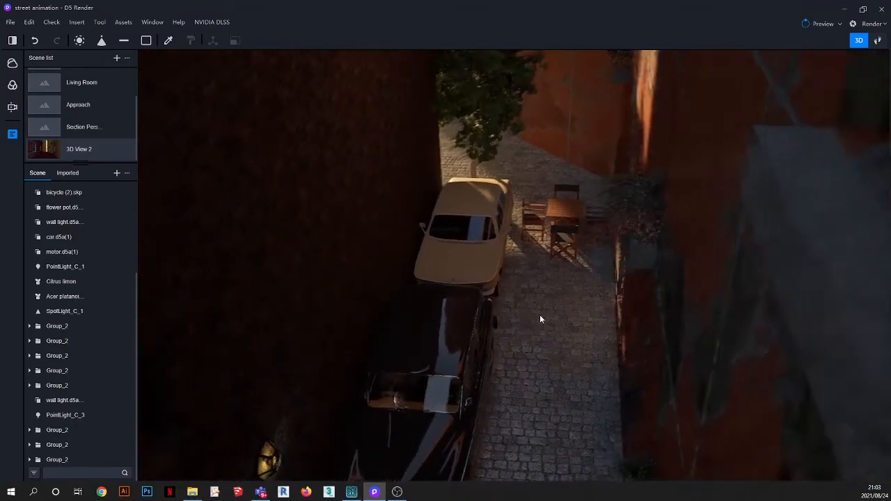
scroll(489, 255, up, 3)
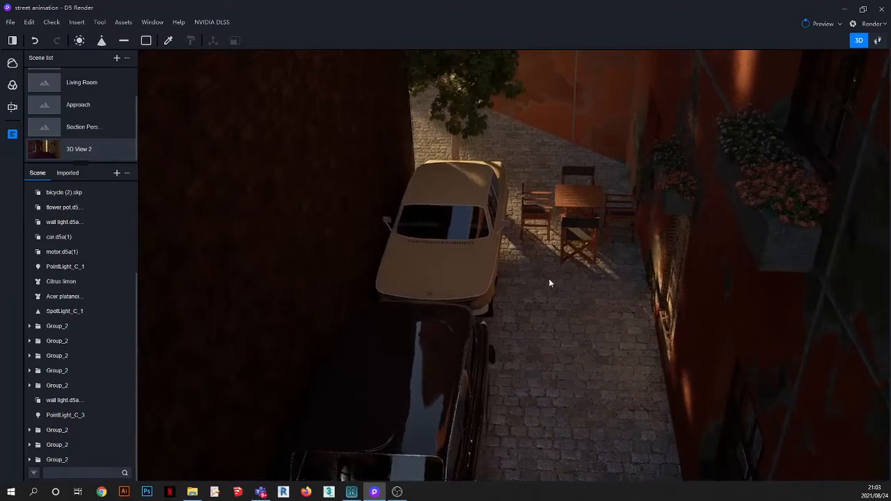
right_drag(556, 257, 651, 171)
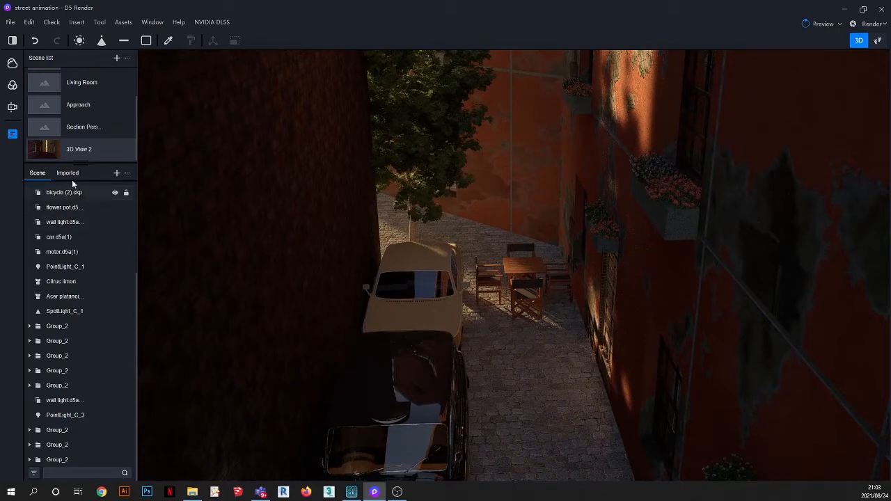
click(39, 152)
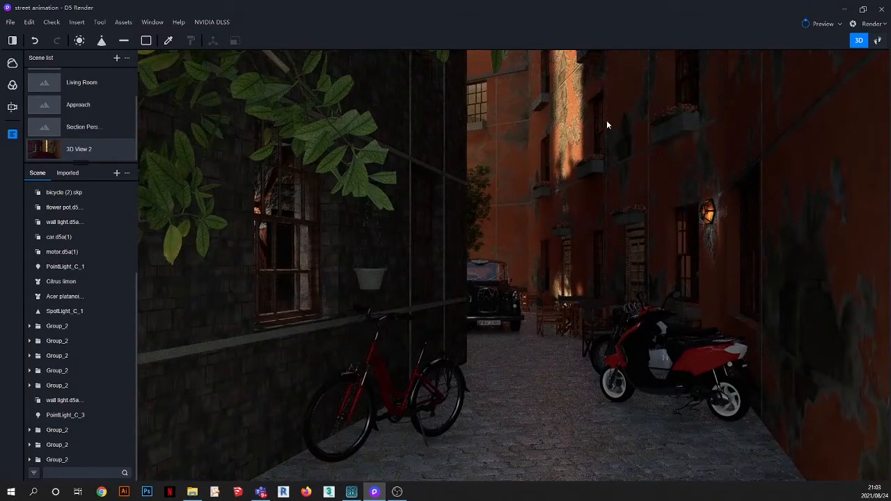
Step: Set the camera's field of view to about 103.3° and frame the cream car beside the table and chairs
middle_drag(528, 201, 481, 281)
scroll(470, 376, up, 6)
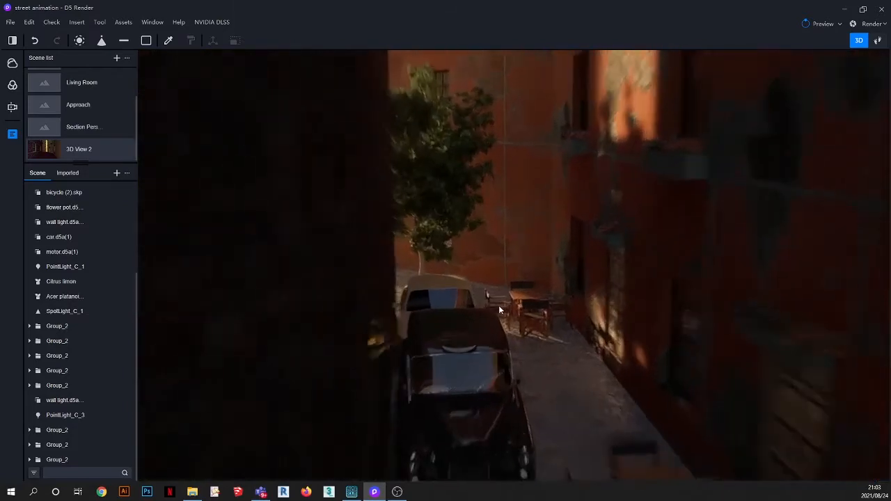
scroll(463, 353, up, 3)
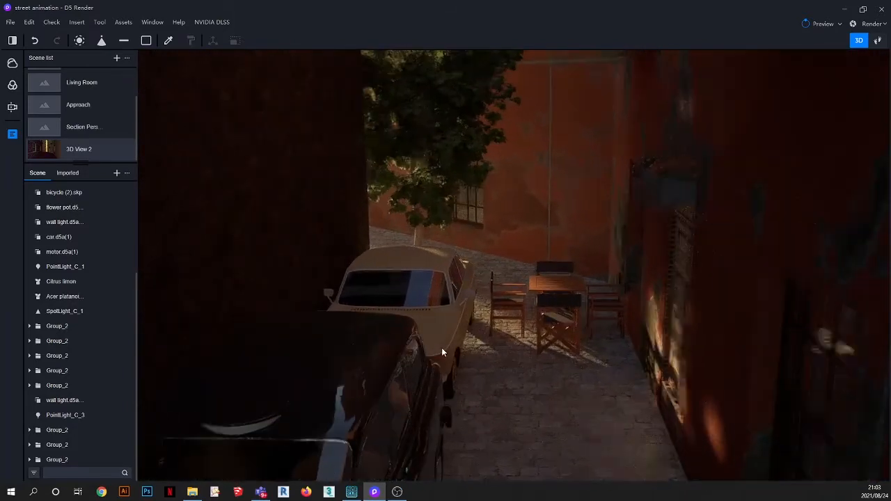
scroll(566, 372, up, 3)
scroll(548, 386, up, 5)
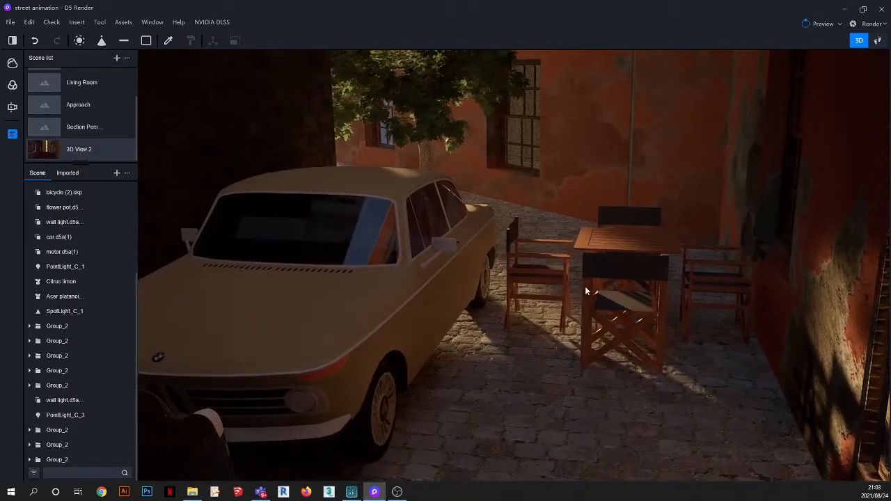
scroll(585, 287, down, 3)
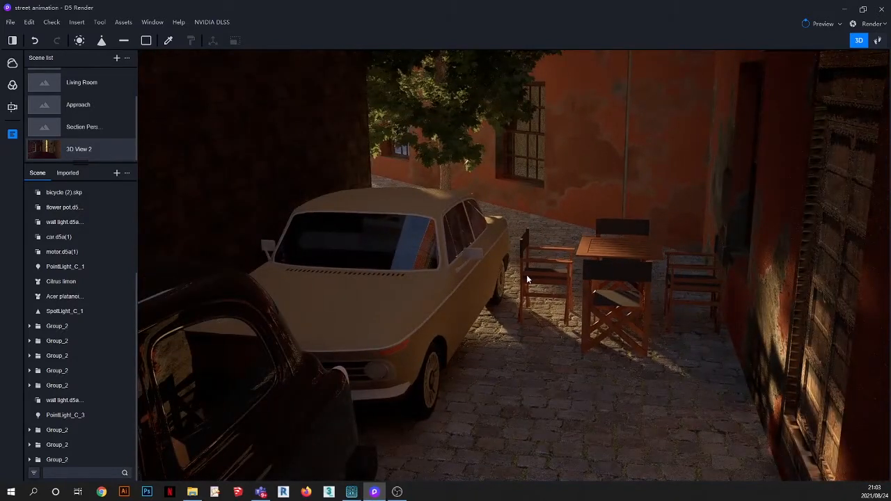
scroll(527, 279, up, 1)
click(17, 109)
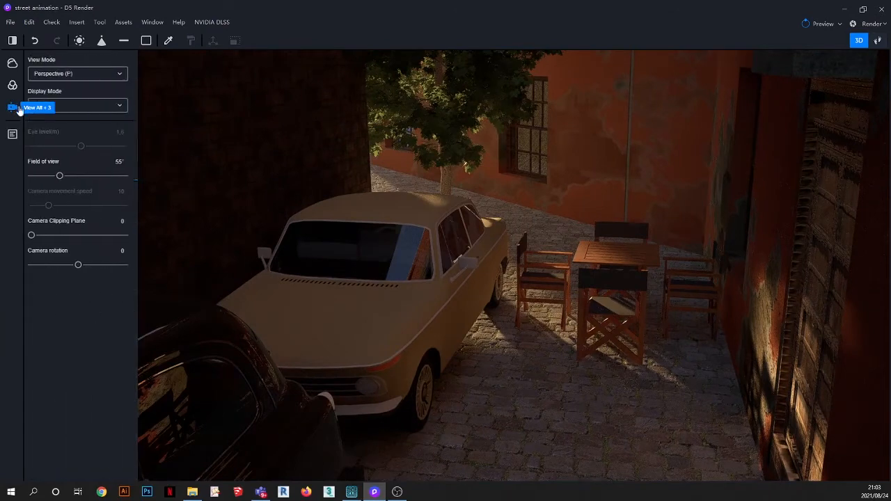
drag(59, 175, 89, 175)
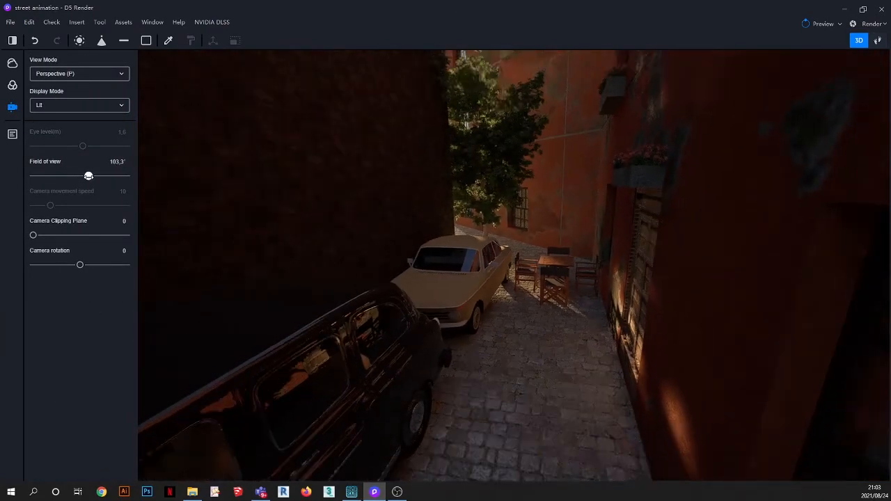
scroll(459, 263, up, 3)
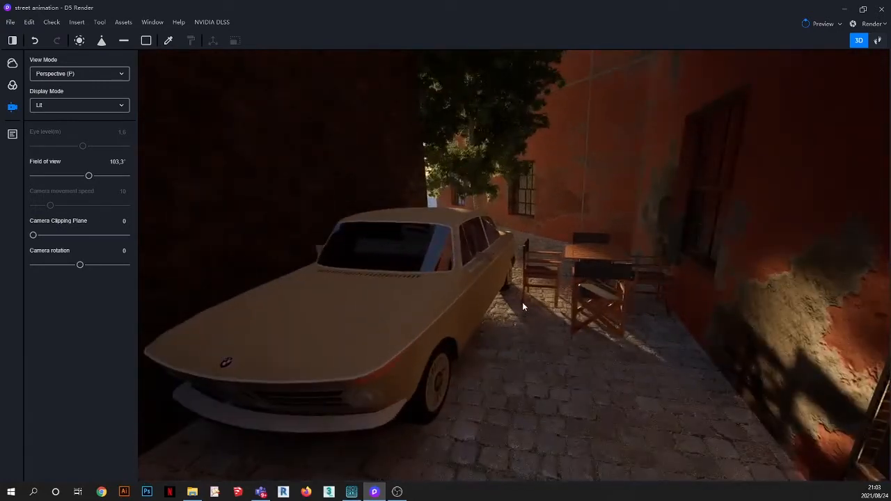
right_drag(511, 274, 509, 265)
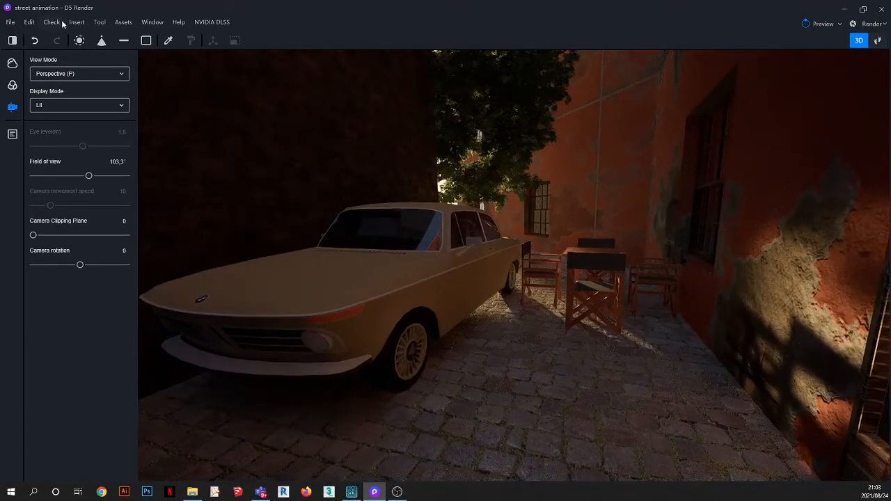
Step: Open the asset library and browse the complete online material collection
click(124, 23)
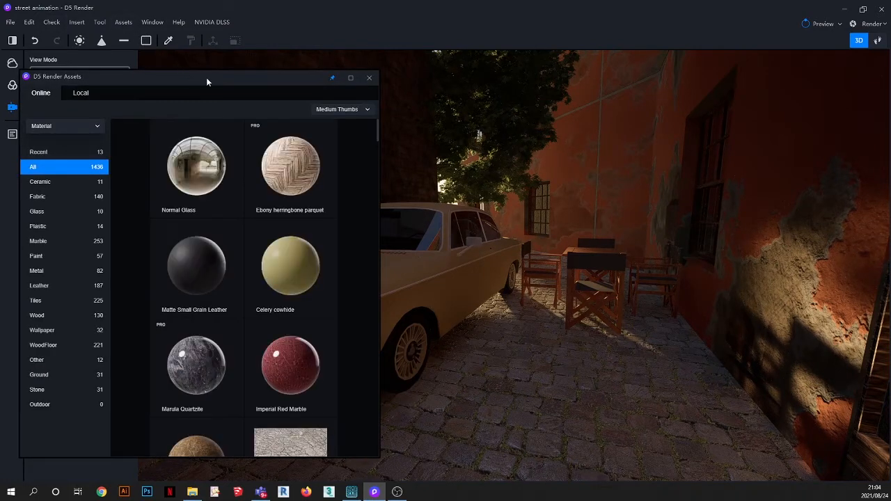
drag(207, 78, 322, 67)
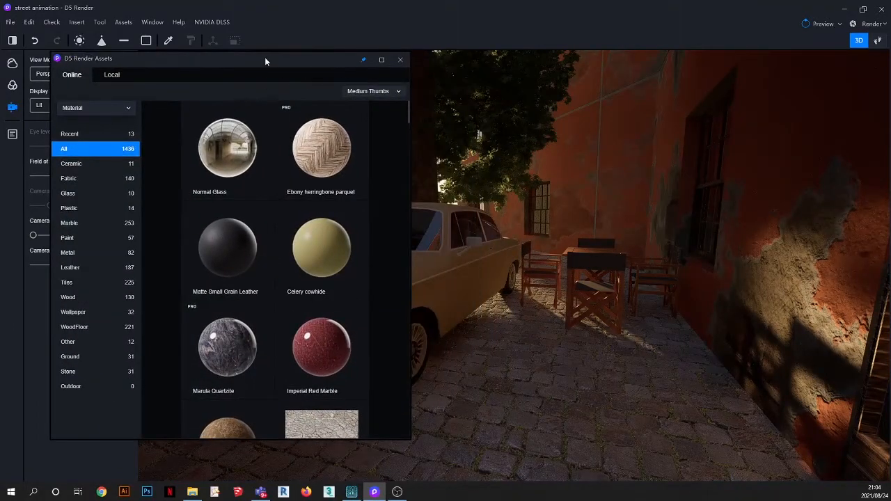
drag(265, 60, 298, 67)
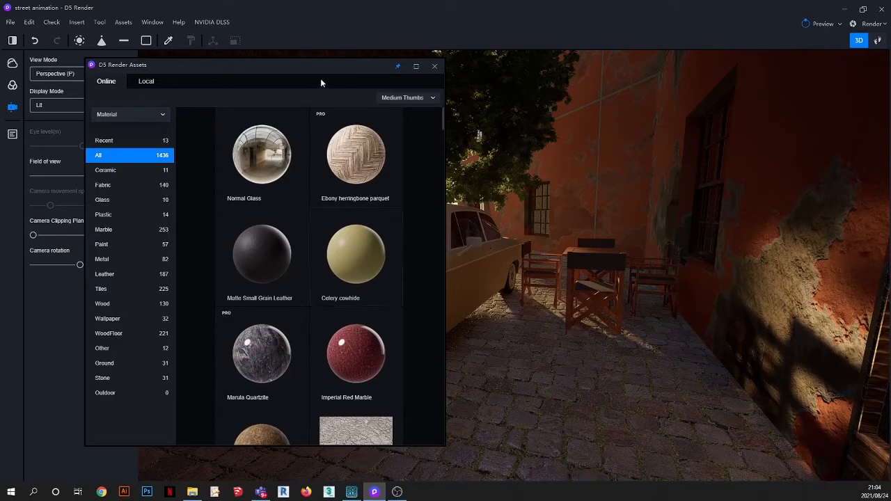
drag(319, 67, 605, 68)
drag(553, 72, 335, 46)
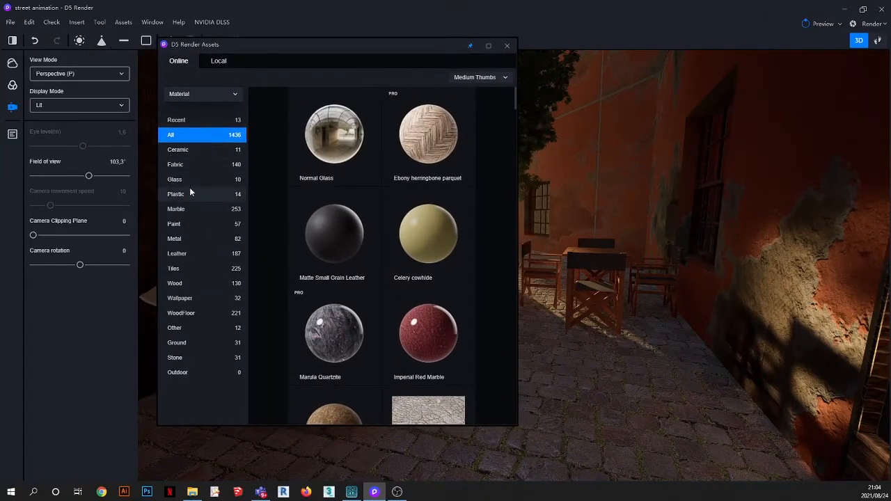
scroll(335, 272, down, 4)
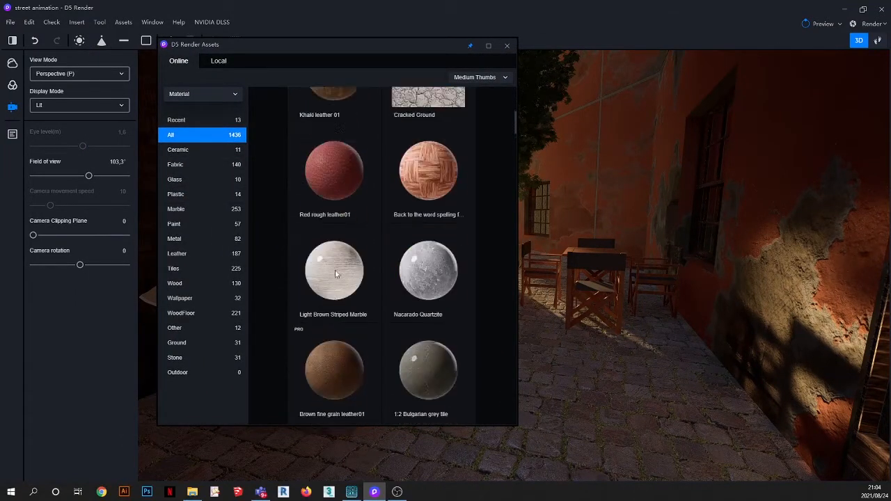
scroll(335, 270, up, 3)
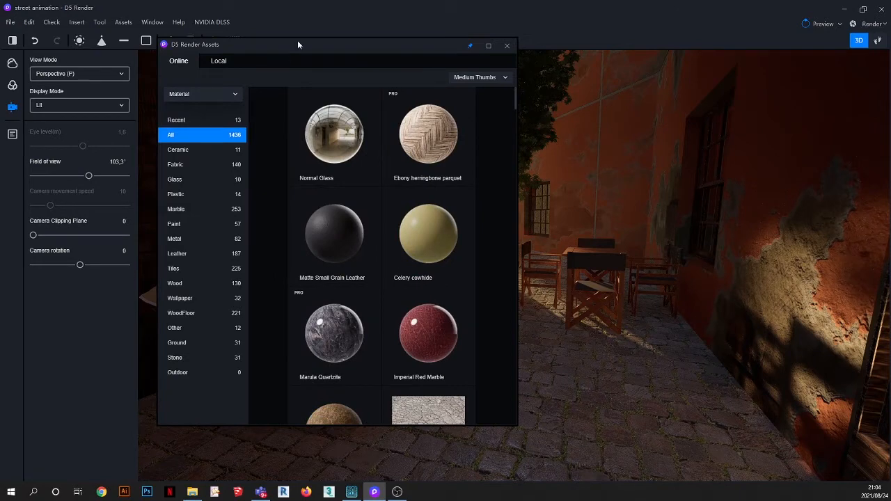
drag(305, 47, 529, 56)
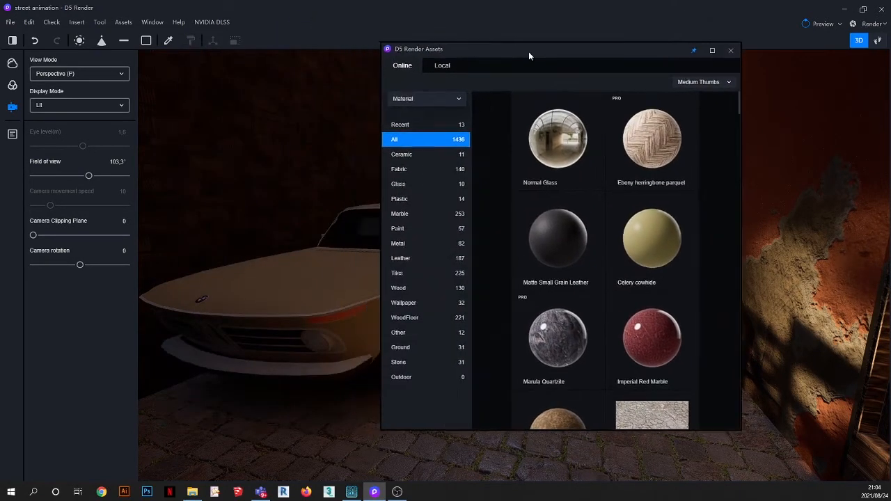
Step: Find Car Paint in the Other material category and apply it to the cream car's body
click(390, 330)
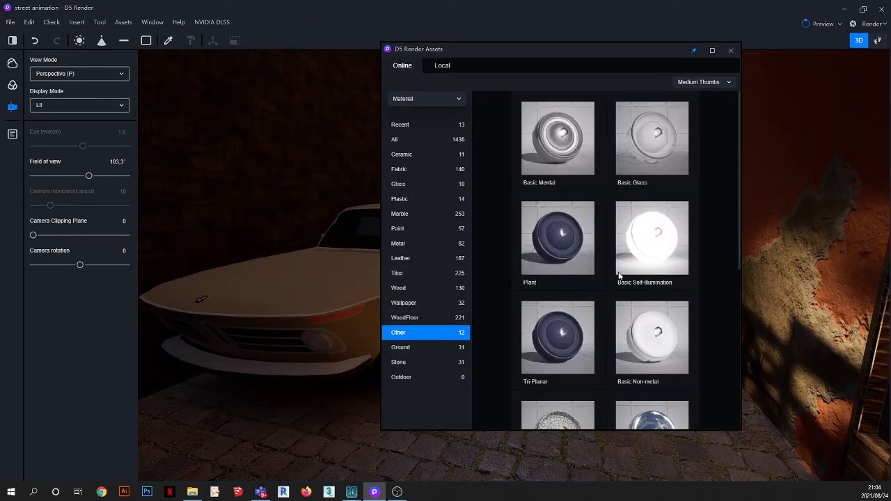
drag(613, 51, 624, 35)
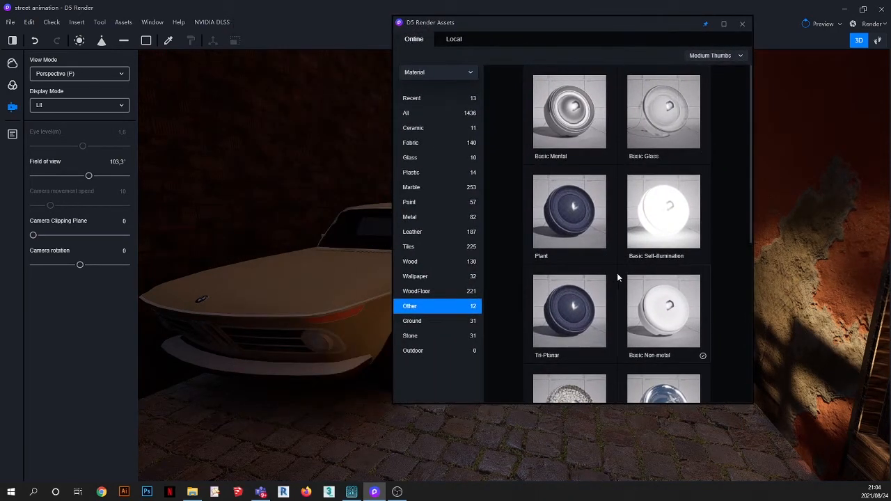
scroll(617, 277, down, 3)
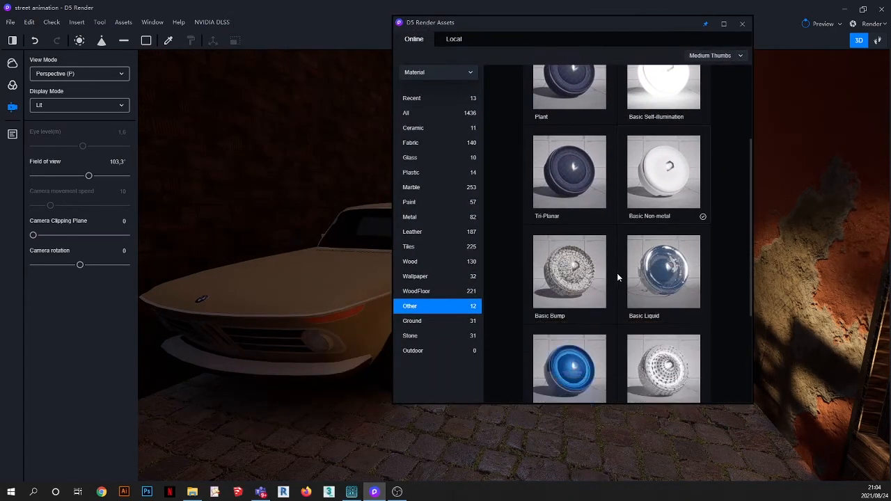
scroll(618, 277, down, 1)
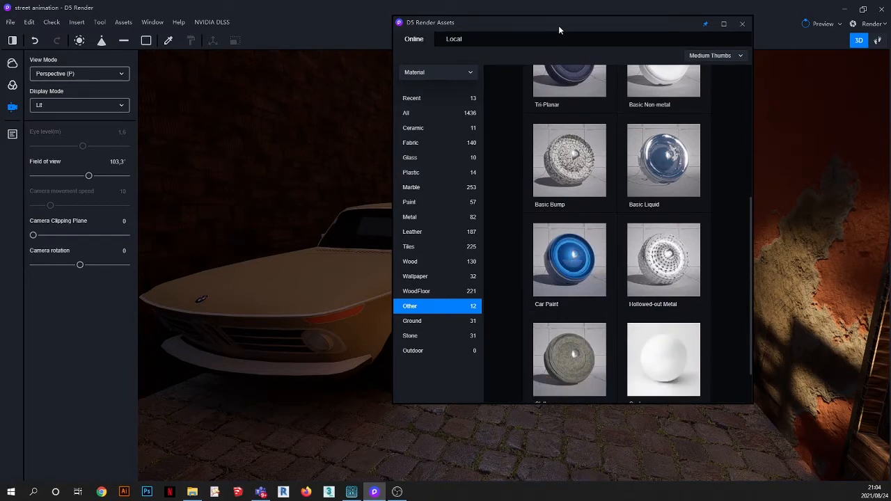
drag(559, 25, 633, 10)
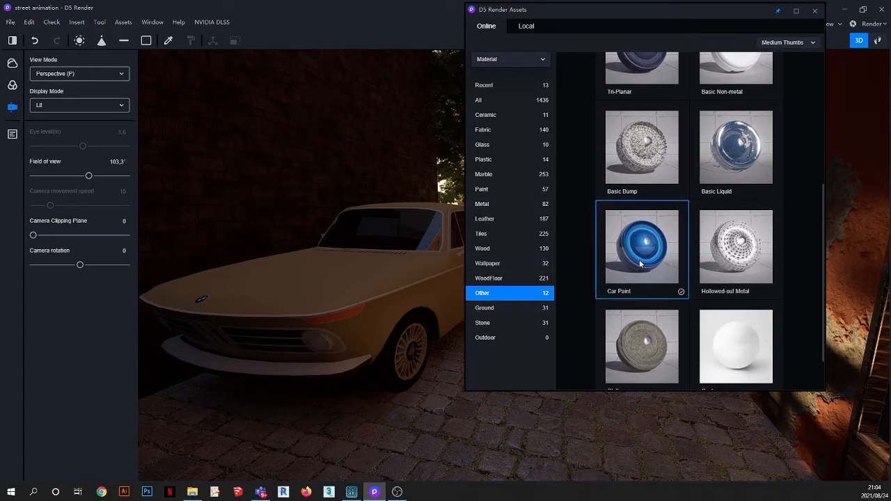
mouse_move(363, 305)
mouse_down()
mouse_move(352, 286)
mouse_move(292, 286)
mouse_move(324, 280)
mouse_move(411, 289)
mouse_move(348, 269)
mouse_move(364, 348)
mouse_move(548, 48)
mouse_up()
drag(556, 13, 649, 265)
scroll(457, 257, up, 1)
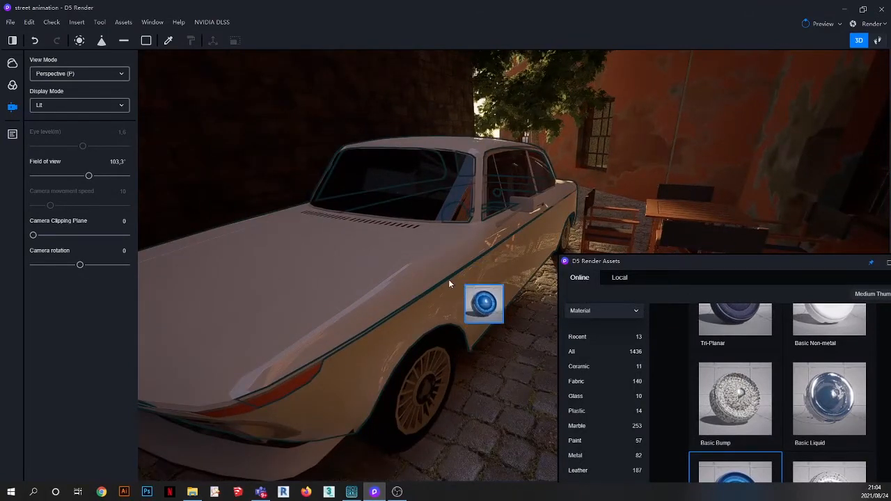
right_drag(357, 240, 339, 237)
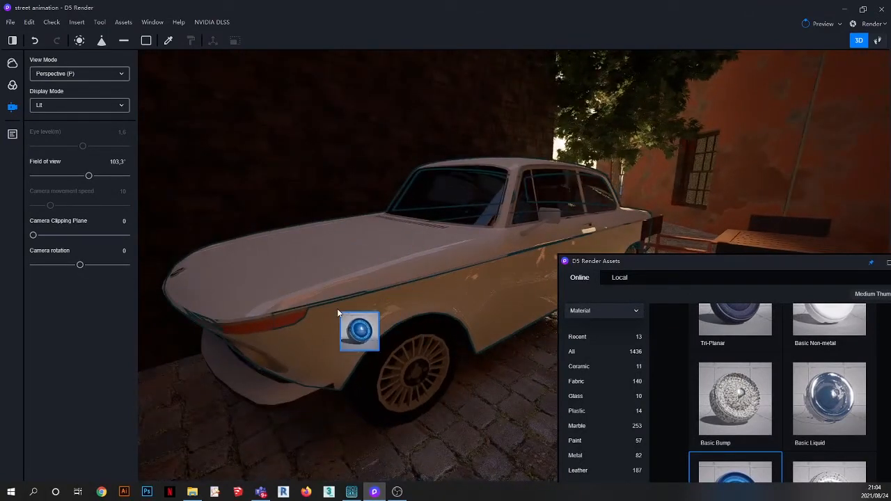
scroll(337, 308, up, 1)
Step: Sample the car body's Car Paint material and set its color to saturation 94 and value 13
click(167, 40)
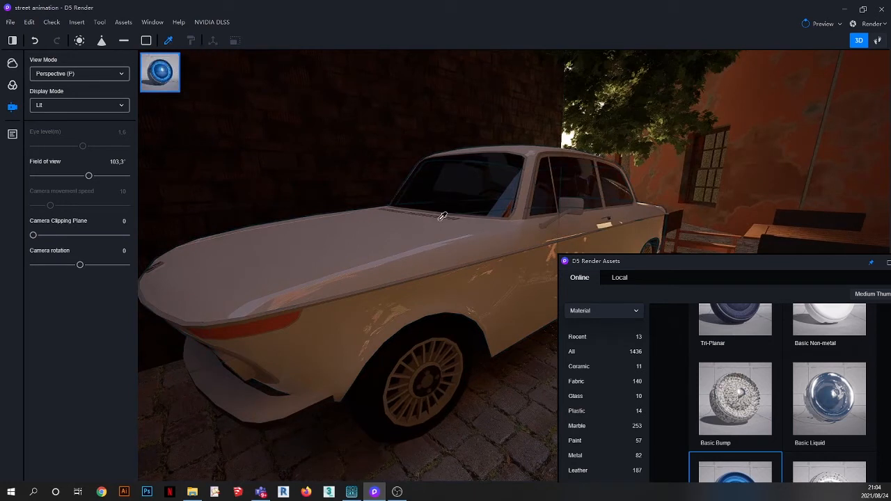
click(455, 244)
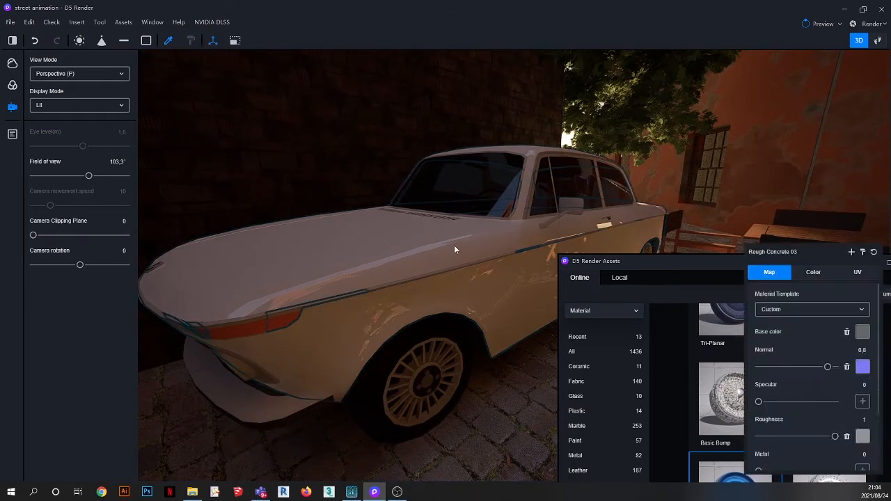
click(168, 42)
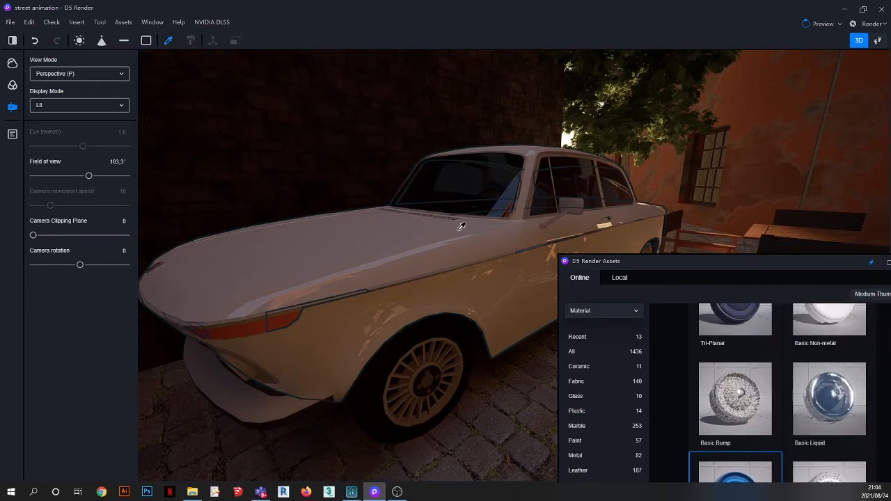
click(463, 229)
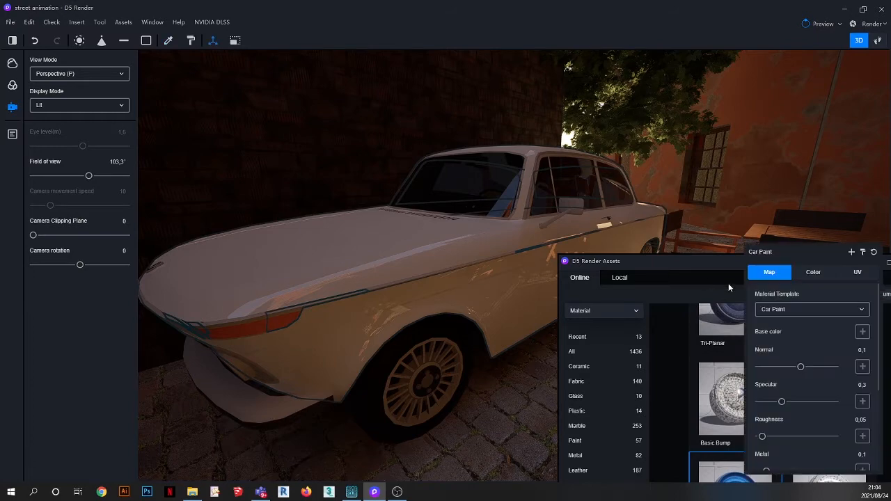
drag(712, 262, 406, 178)
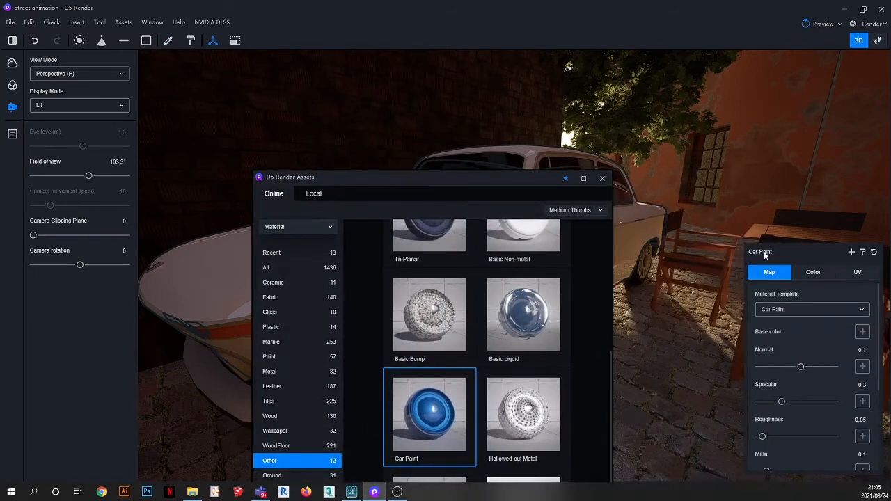
click(814, 274)
mouse_move(527, 204)
mouse_down()
mouse_move(509, 261)
mouse_move(523, 369)
mouse_up()
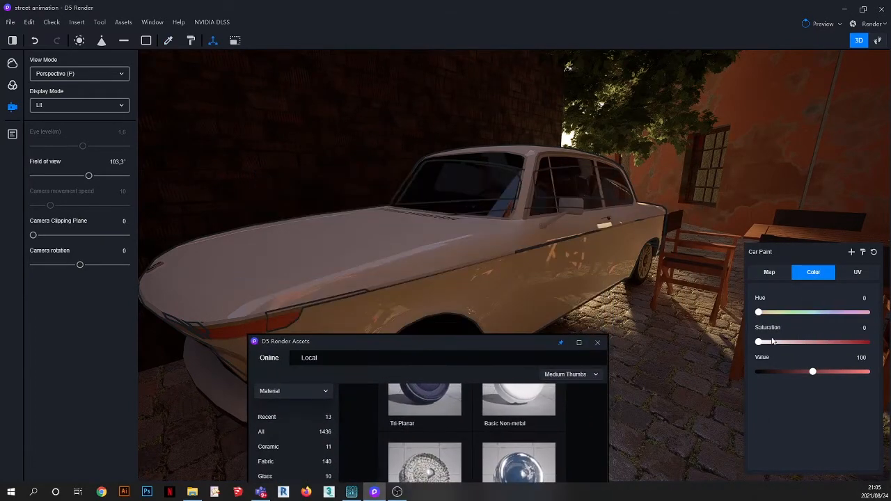
drag(831, 342, 844, 342)
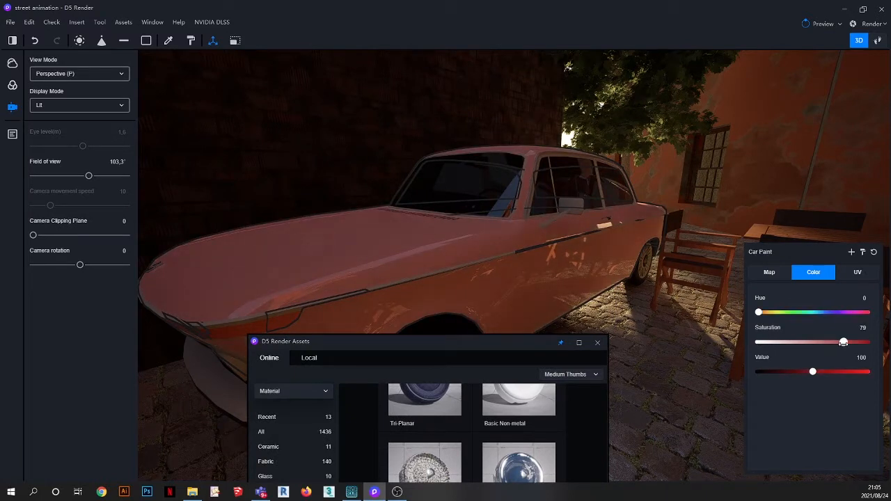
drag(811, 372, 771, 372)
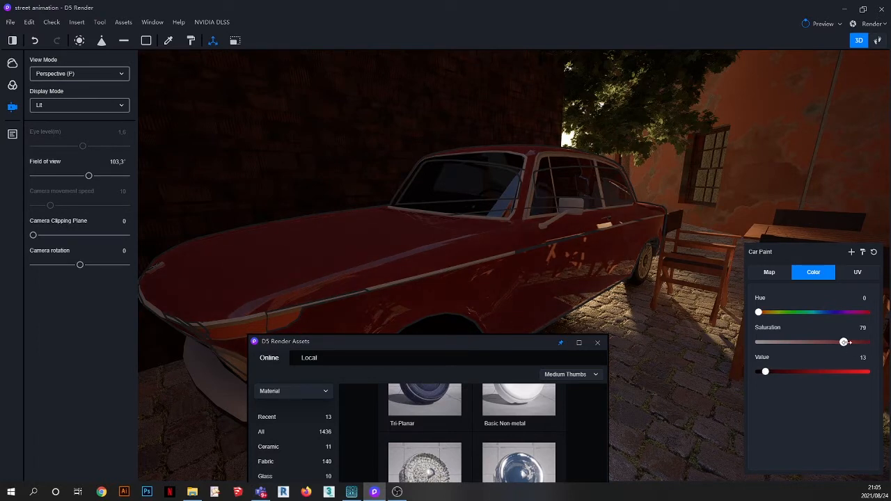
drag(848, 343, 854, 342)
Step: Inspect the repainted car from the front and side, and bring the asset library back into full view
middle_drag(568, 231, 448, 190)
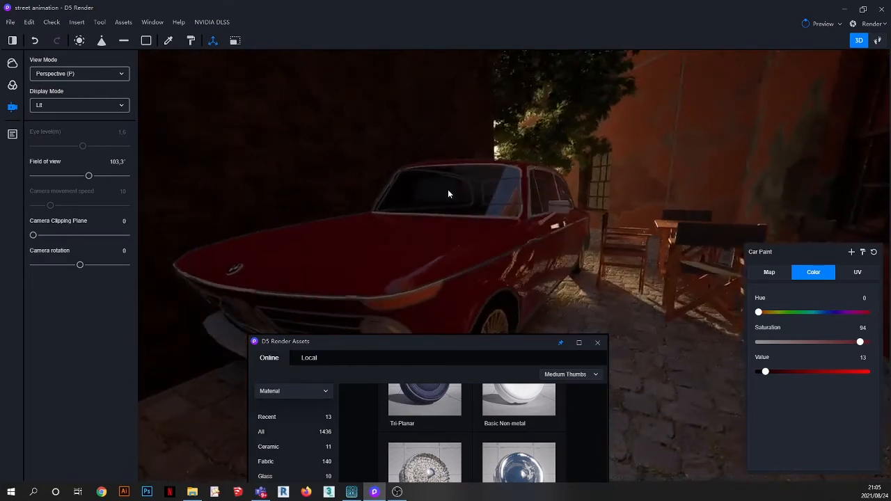
middle_drag(305, 289, 541, 186)
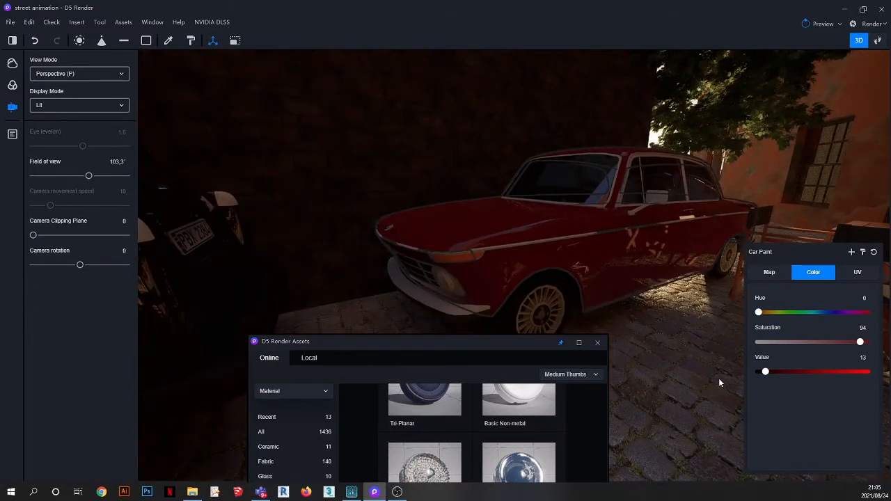
middle_drag(489, 272, 546, 275)
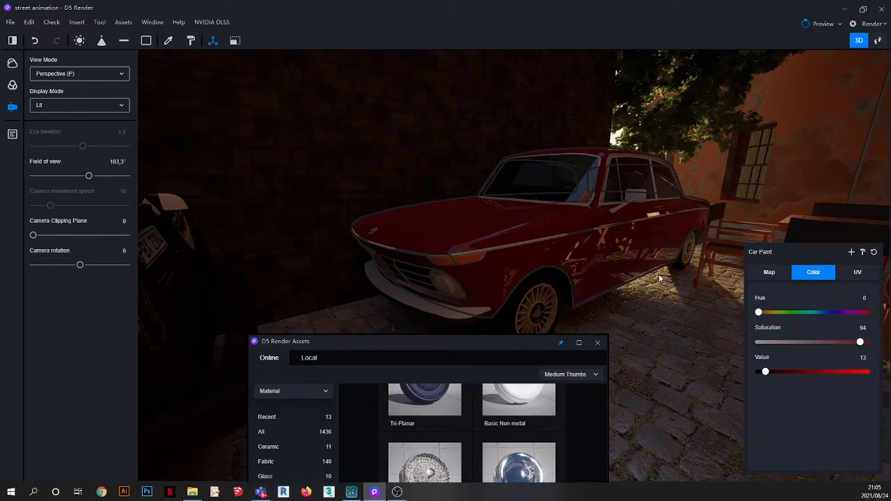
middle_drag(498, 295, 500, 295)
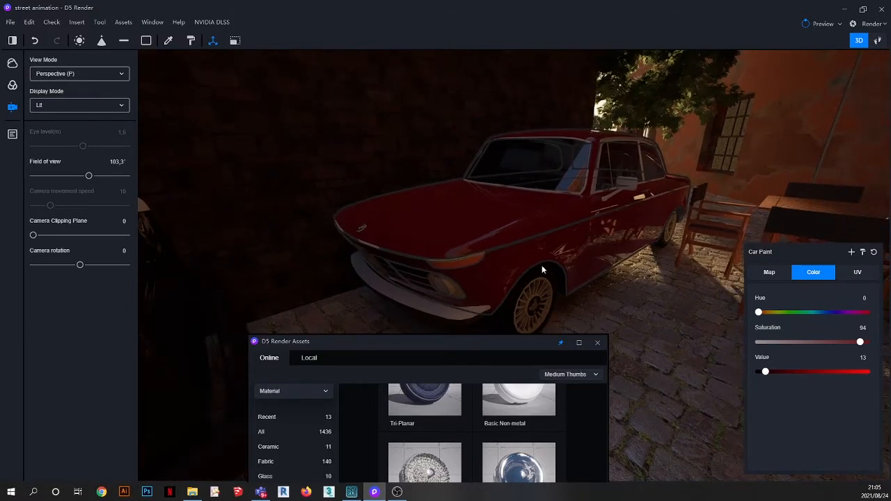
drag(468, 350, 510, 141)
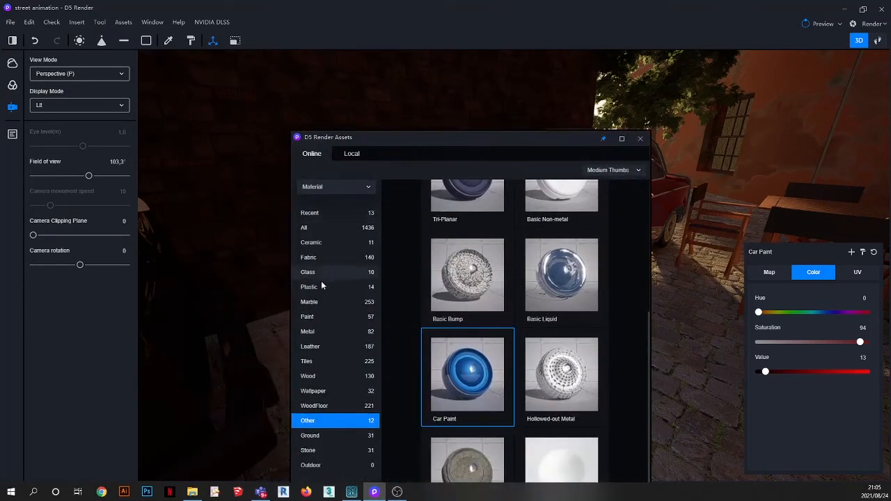
Step: Show the Metal materials in the asset library and reposition its window so the side of the red car is in view
click(331, 330)
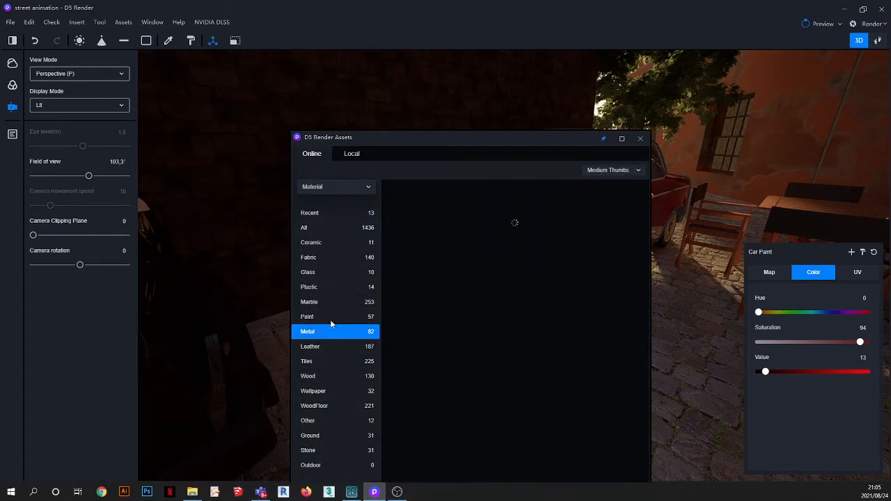
drag(496, 136, 298, 91)
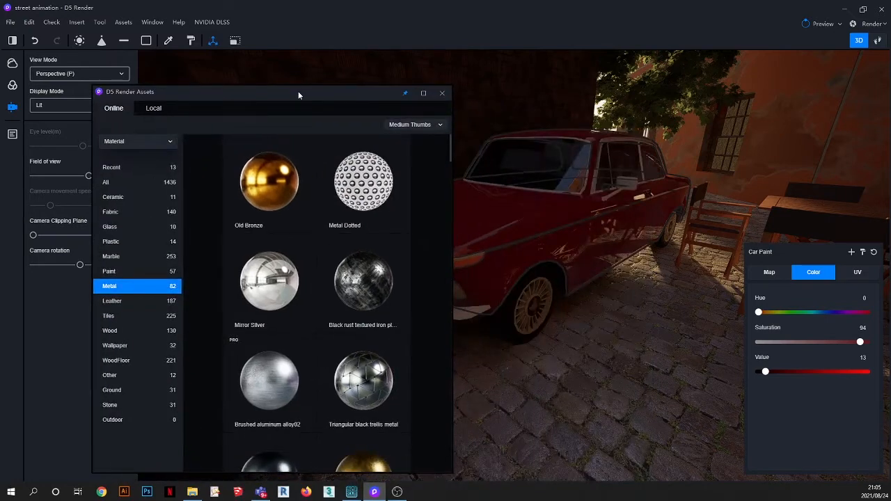
right_drag(598, 260, 398, 274)
scroll(399, 277, down, 2)
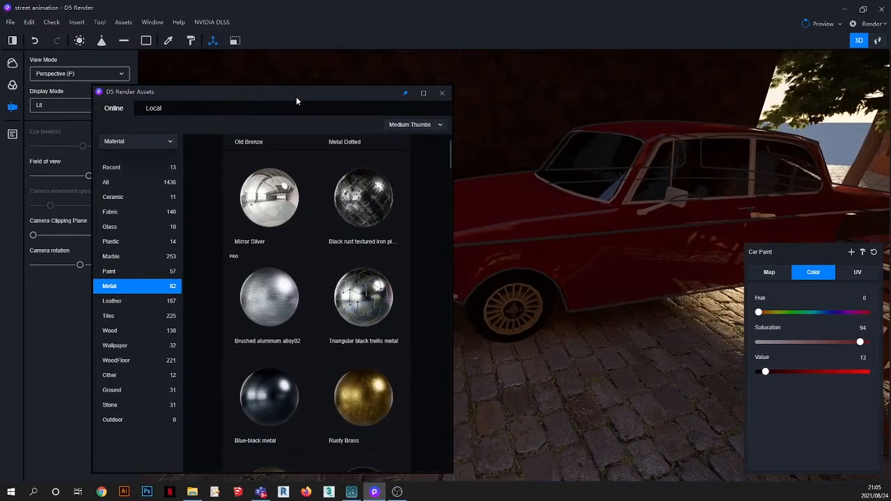
drag(297, 95, 275, 45)
Step: Find Aluminum alloy02 among the Metal materials and apply it to the rim of the car's front wheel
scroll(304, 288, down, 2)
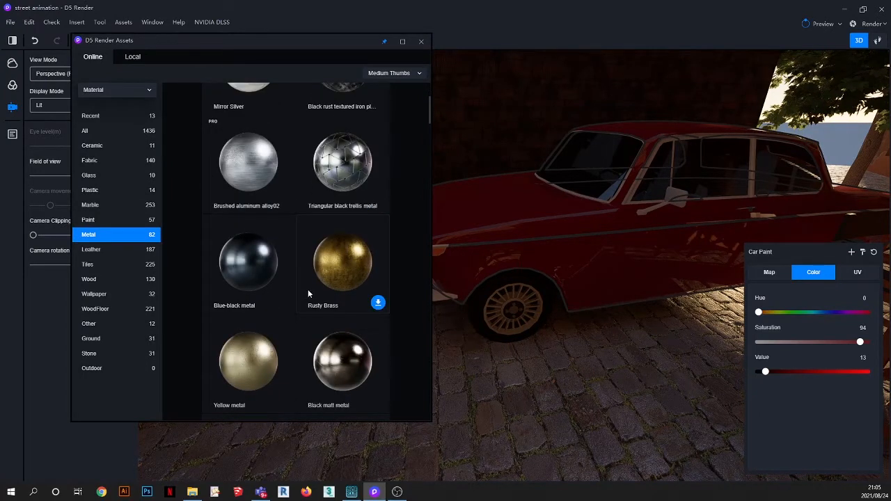
scroll(307, 290, down, 5)
scroll(326, 298, down, 4)
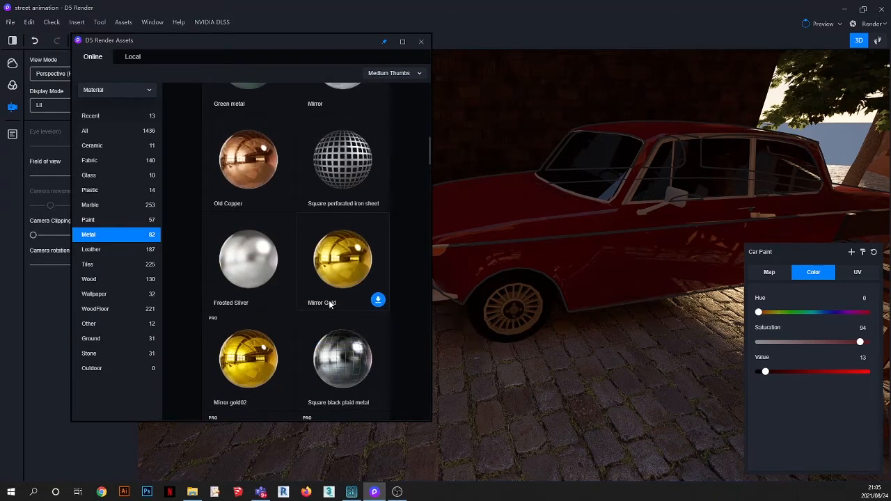
scroll(327, 310, down, 5)
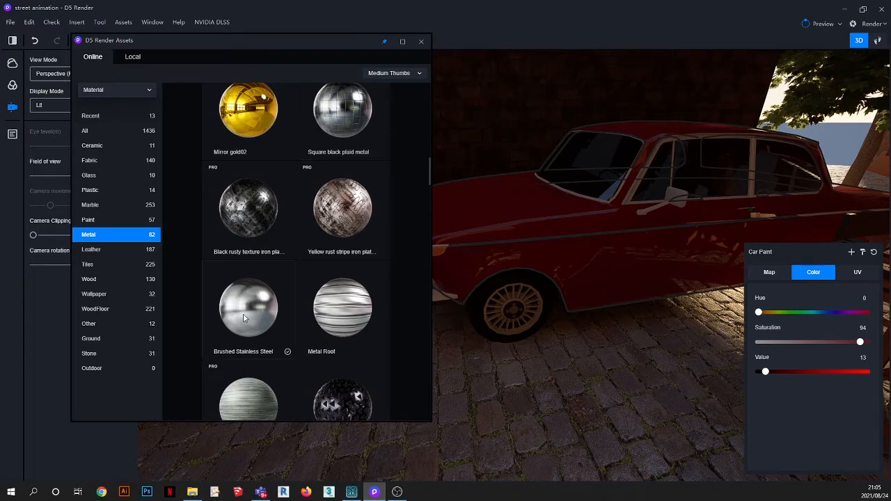
scroll(256, 314, down, 6)
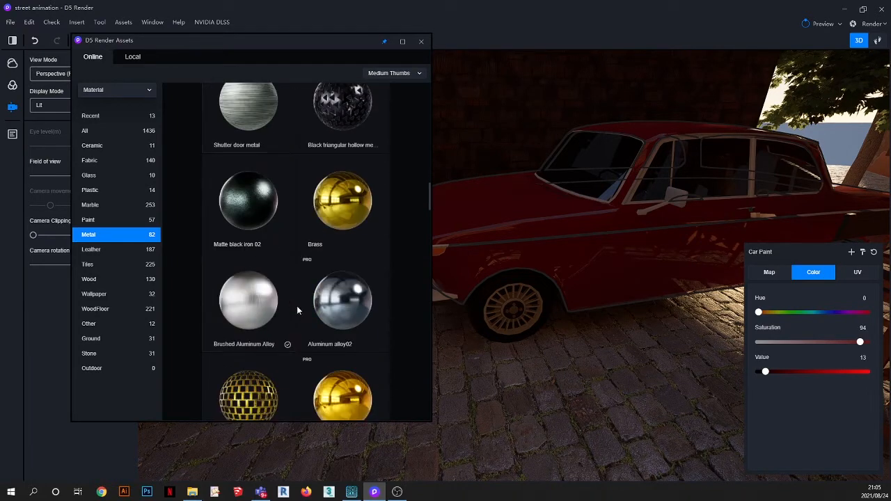
drag(320, 302, 523, 309)
scroll(574, 273, down, 4)
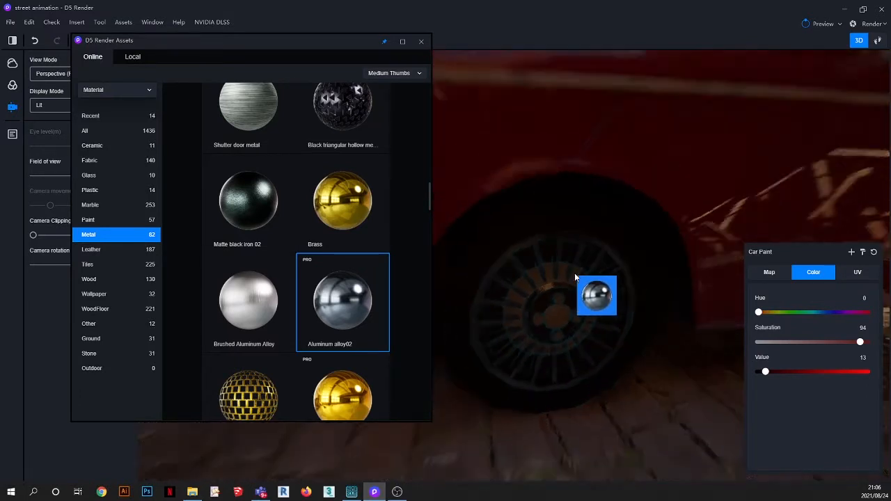
scroll(561, 312, down, 3)
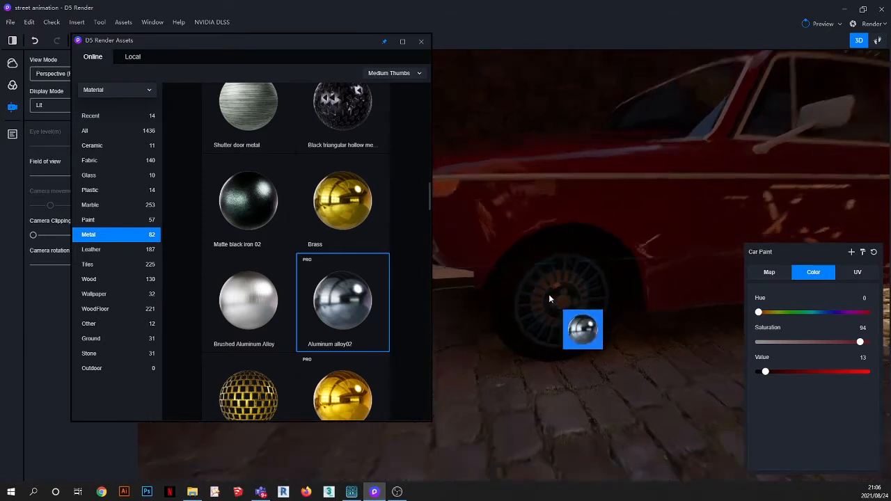
Step: Apply the Brushed Aluminum Alloy material to the trim strip along the car's side
scroll(291, 281, down, 2)
mouse_move(254, 200)
mouse_down()
mouse_move(474, 221)
mouse_move(596, 192)
mouse_up()
scroll(592, 196, up, 3)
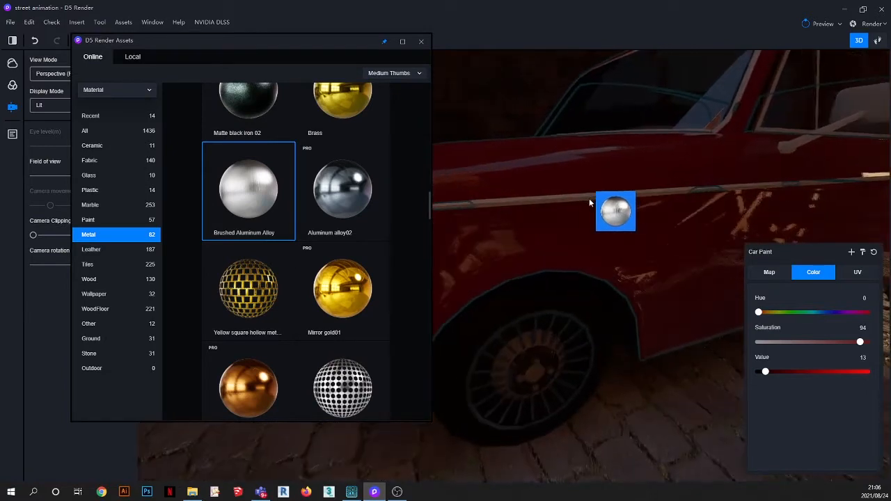
click(588, 199)
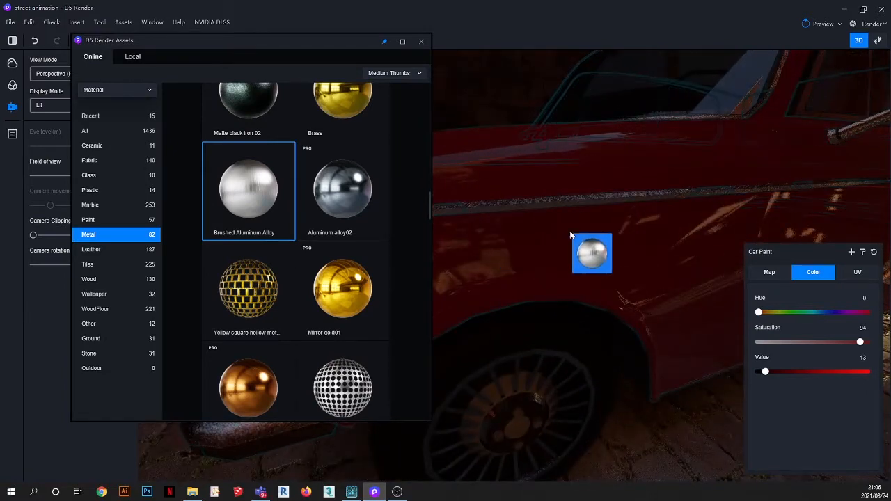
Step: Replace the material of the car's side trim strip with Aluminum alloy02 and check it from close up and farther away
scroll(569, 231, down, 2)
click(341, 192)
scroll(532, 209, up, 3)
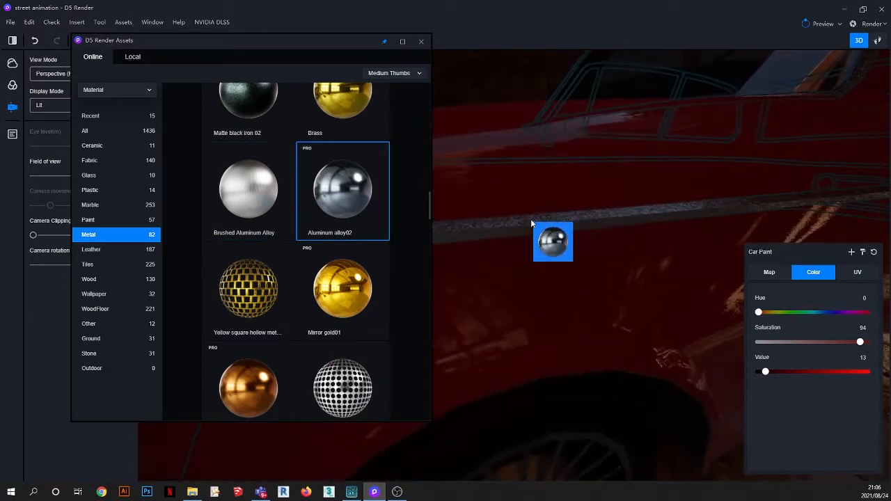
scroll(529, 228, down, 5)
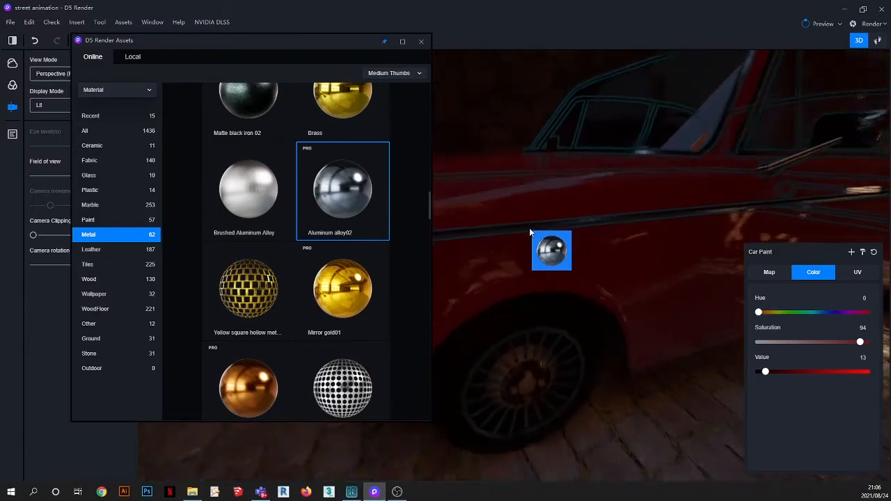
scroll(517, 227, up, 2)
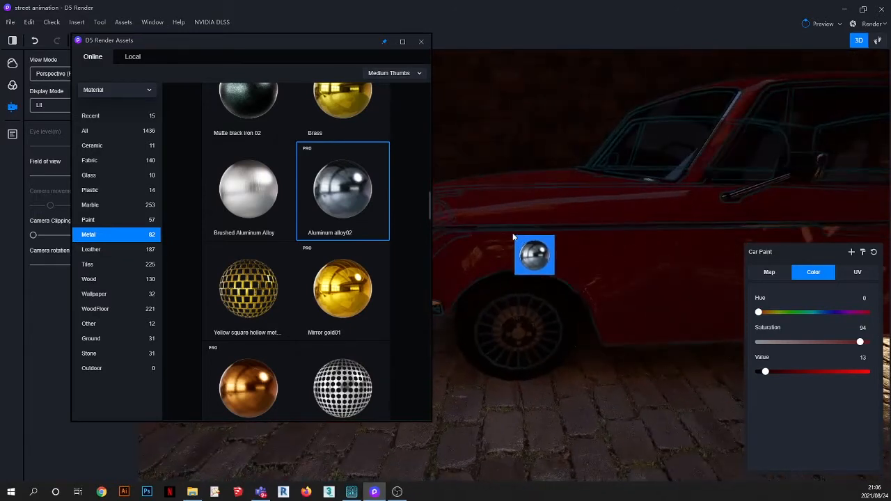
scroll(517, 232, down, 4)
Step: Find the Mirror material in the Metal category and apply it to the car's side mirror
right_drag(564, 213, 451, 217)
scroll(312, 186, up, 2)
scroll(312, 189, up, 6)
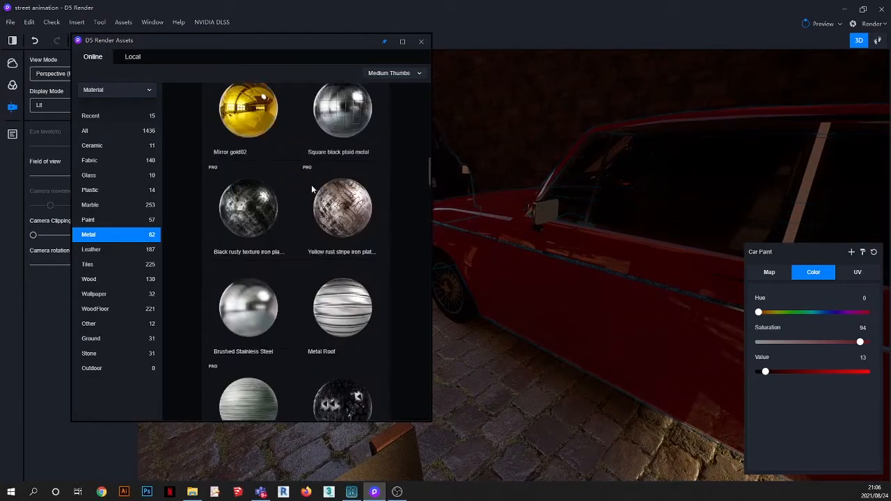
scroll(311, 185, up, 2)
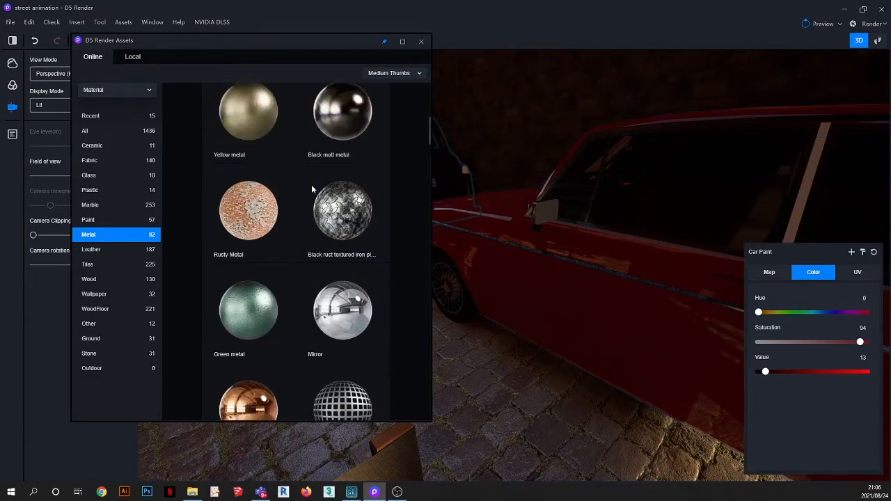
drag(341, 332, 130, 230)
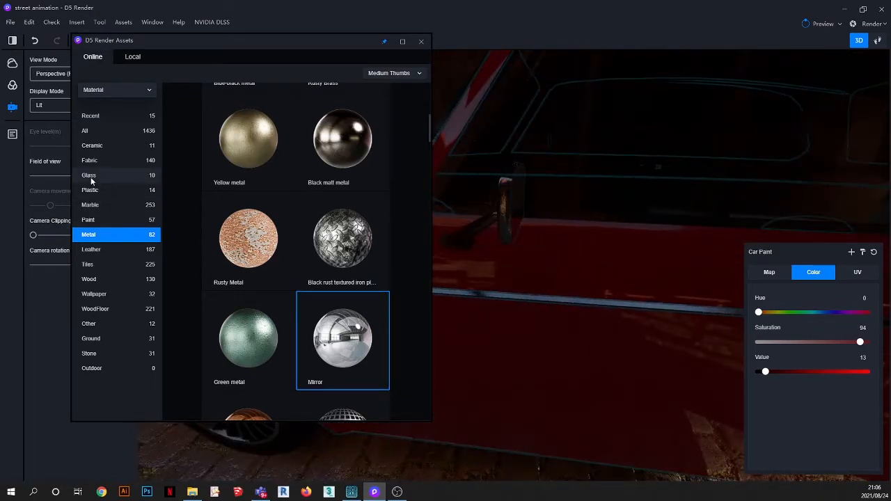
Step: Apply Normal Glass from the Glass category to the car's windows and move the asset library clear of the car
click(97, 175)
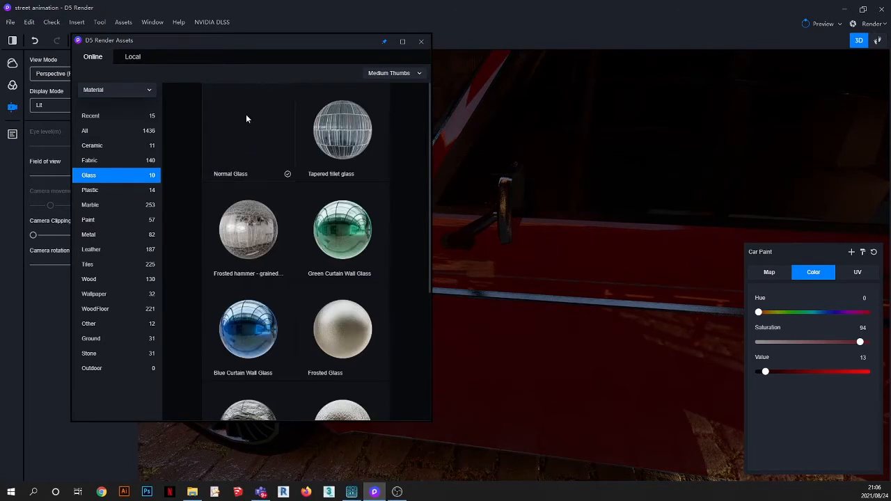
drag(269, 160, 600, 236)
drag(275, 41, 233, 57)
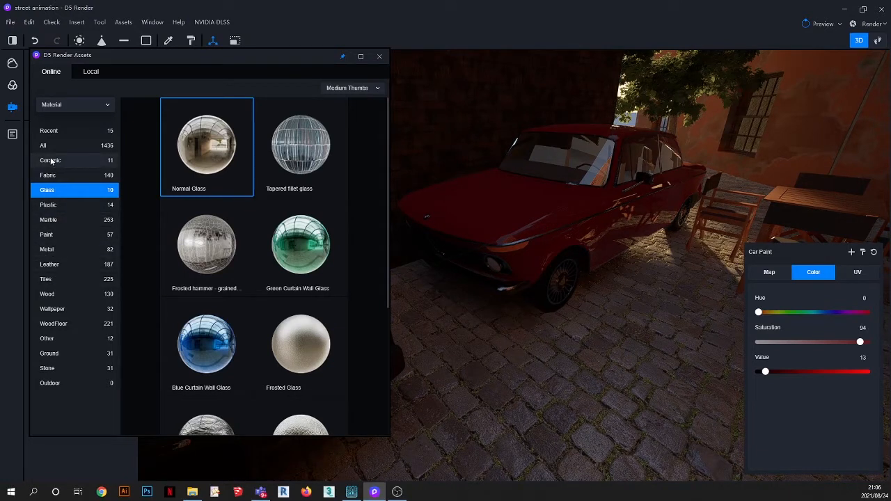
Step: Find Black Rubber in the Plastic category and apply it to the car's front tire
click(60, 205)
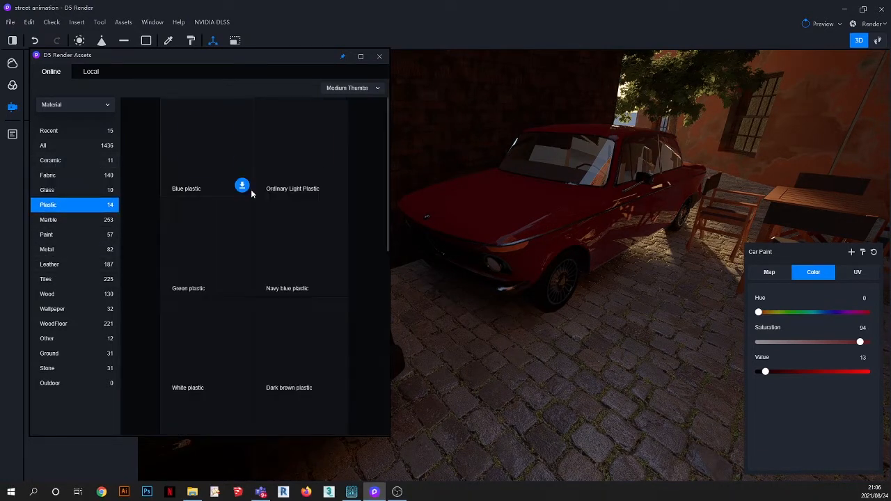
scroll(248, 198, down, 4)
scroll(249, 199, down, 3)
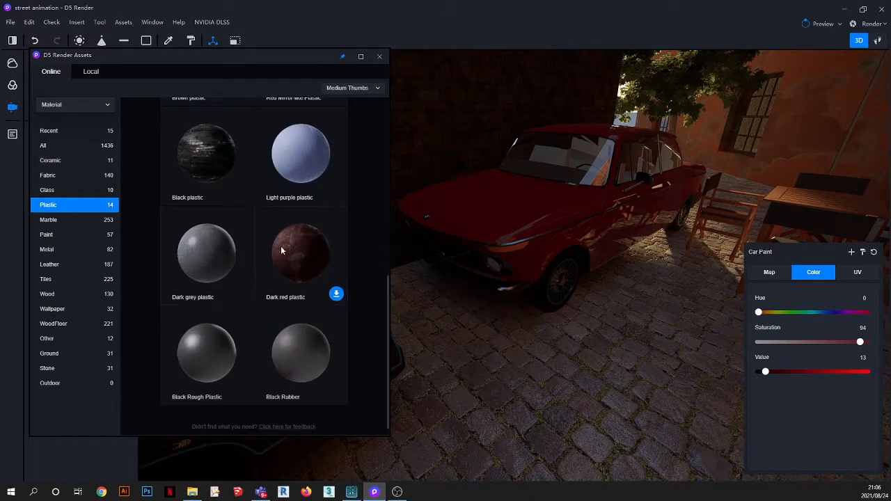
scroll(219, 263, down, 1)
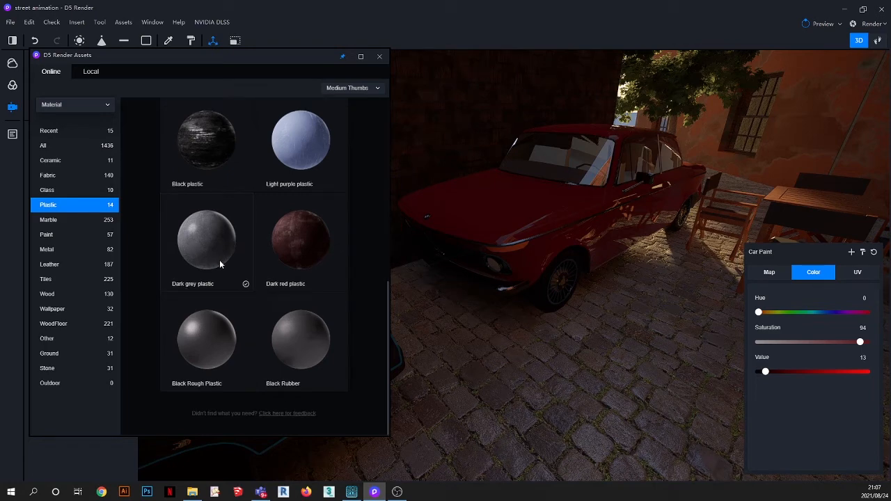
click(298, 338)
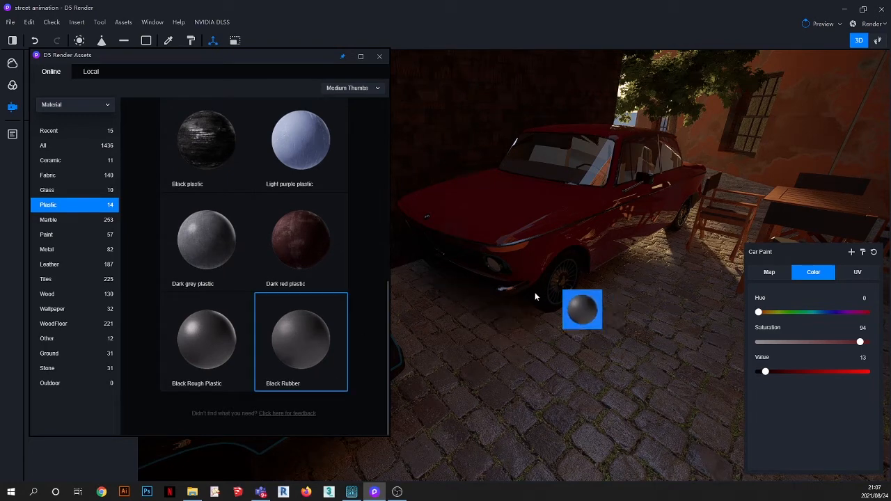
scroll(544, 301, up, 4)
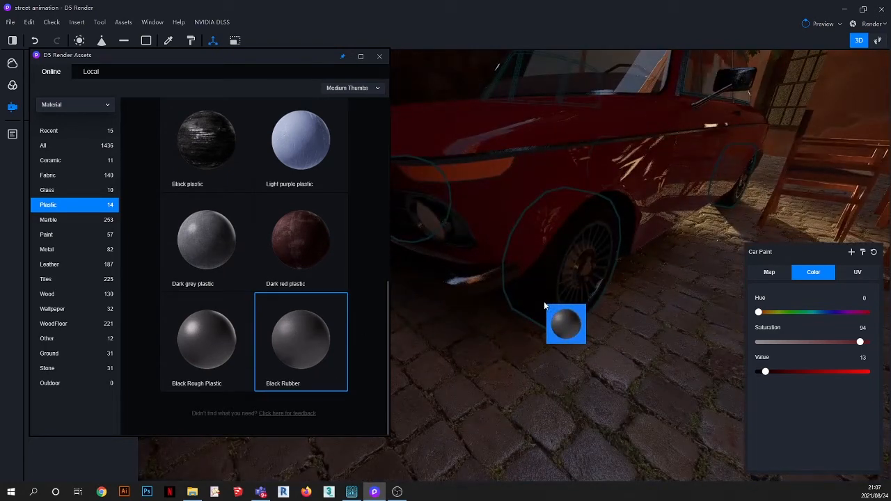
scroll(544, 297, up, 2)
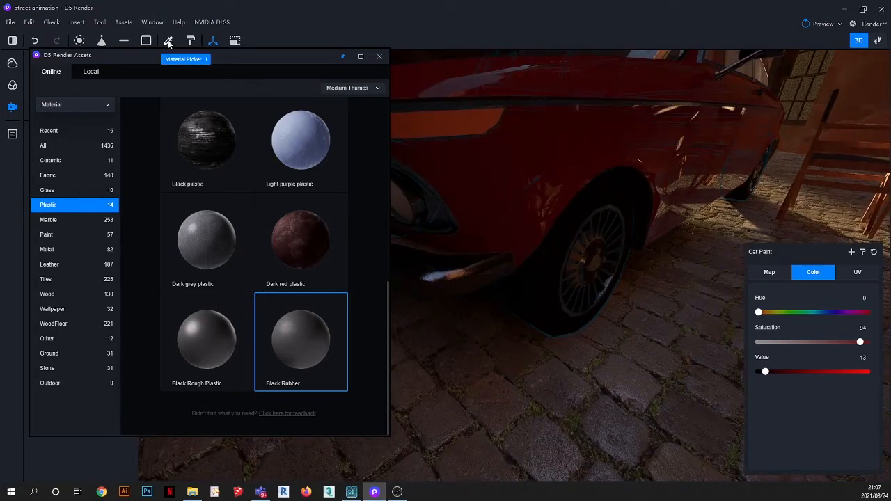
Step: Sample the tire's Black Rubber material and enable Triplanar in its UV settings
click(168, 40)
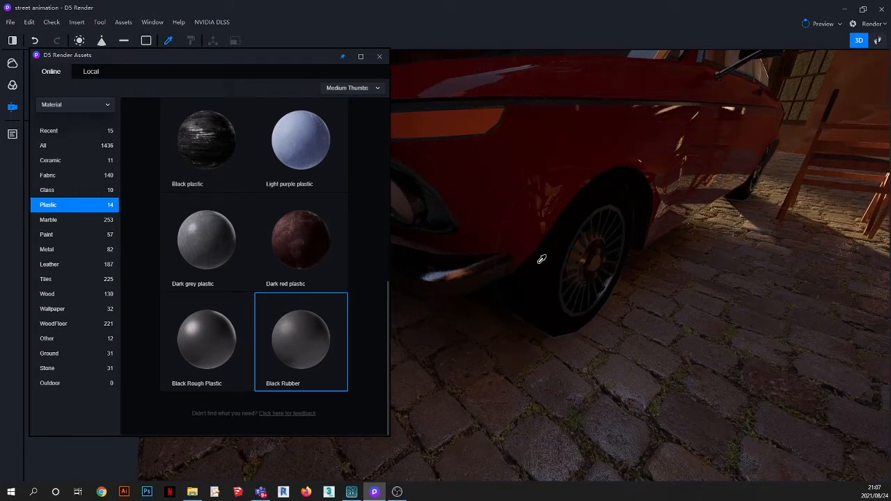
click(540, 262)
click(858, 276)
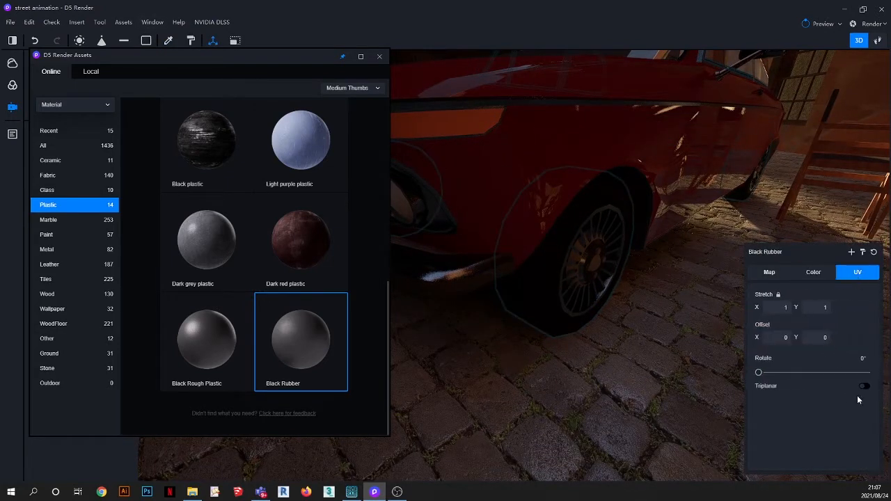
click(865, 386)
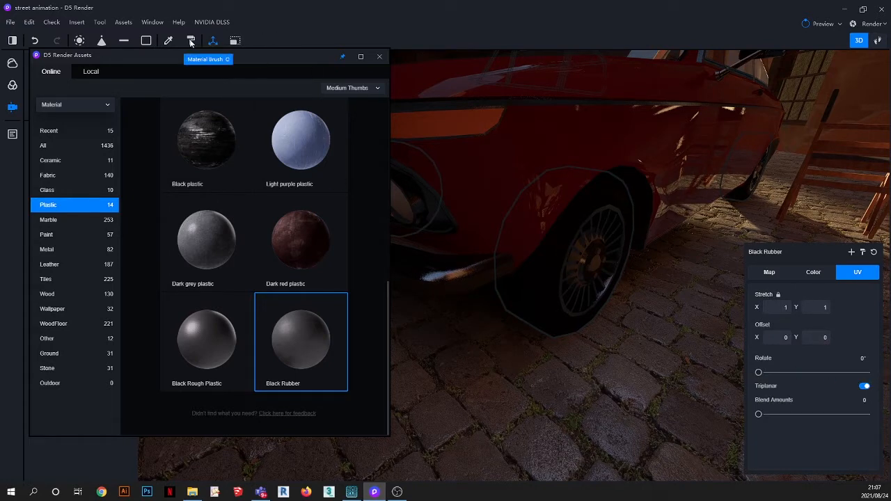
Step: Sample the car body's Car Paint material and enable Triplanar mapping for it
click(168, 40)
click(528, 151)
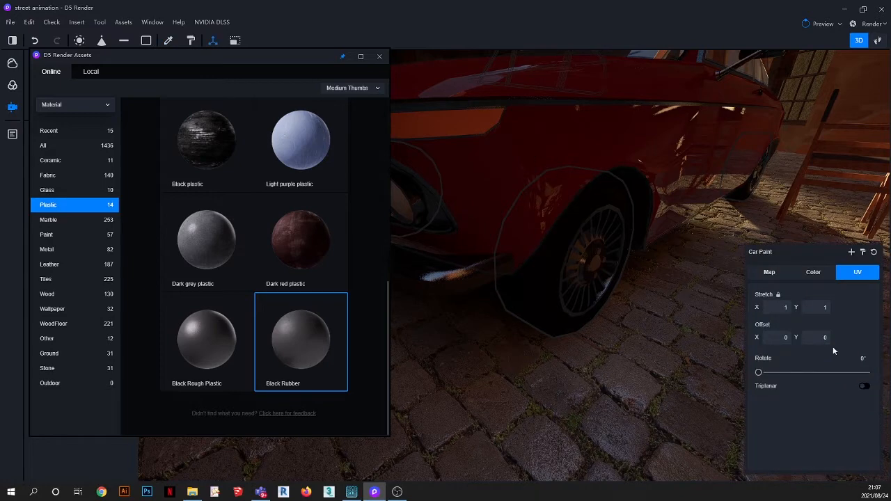
click(865, 387)
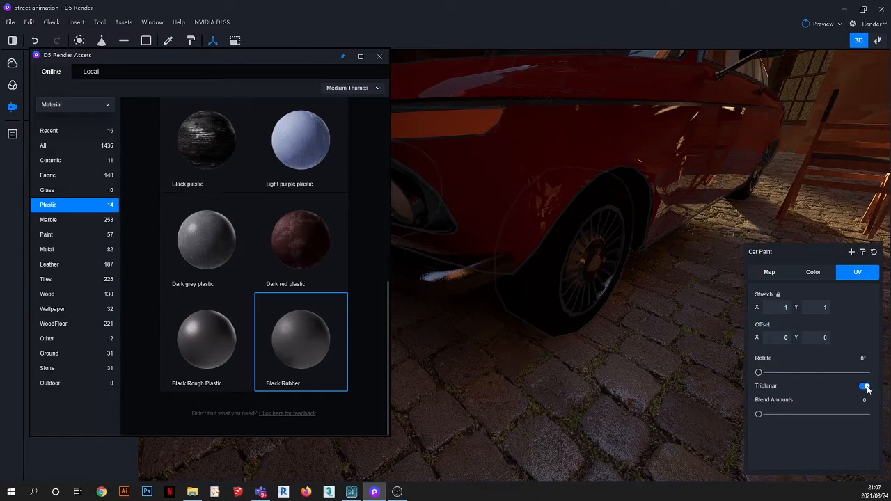
Step: Sample the material of the orange front indicator light and reposition the asset library so its category list is fully visible beside the car
scroll(559, 252, down, 3)
right_drag(560, 256, 469, 259)
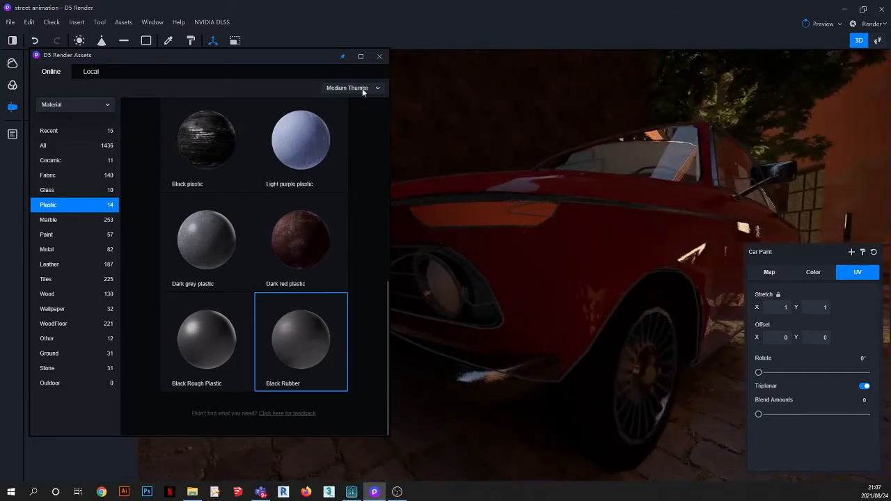
drag(311, 61, 263, 98)
click(168, 41)
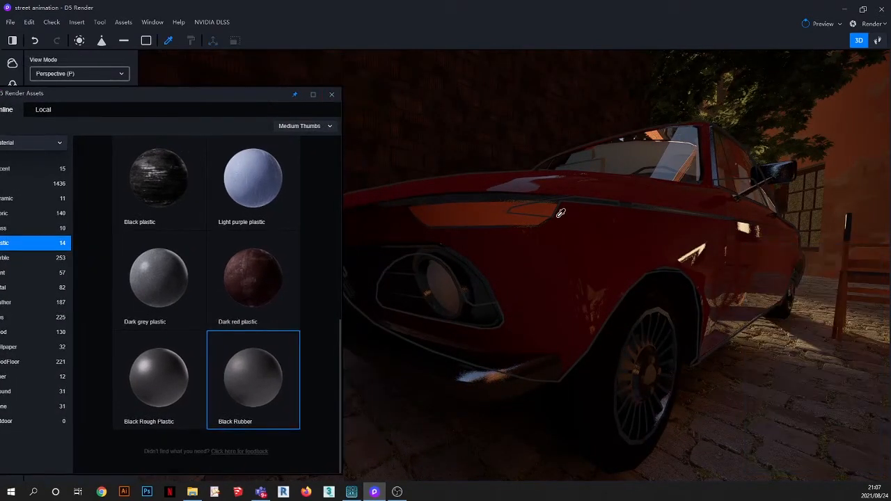
click(496, 211)
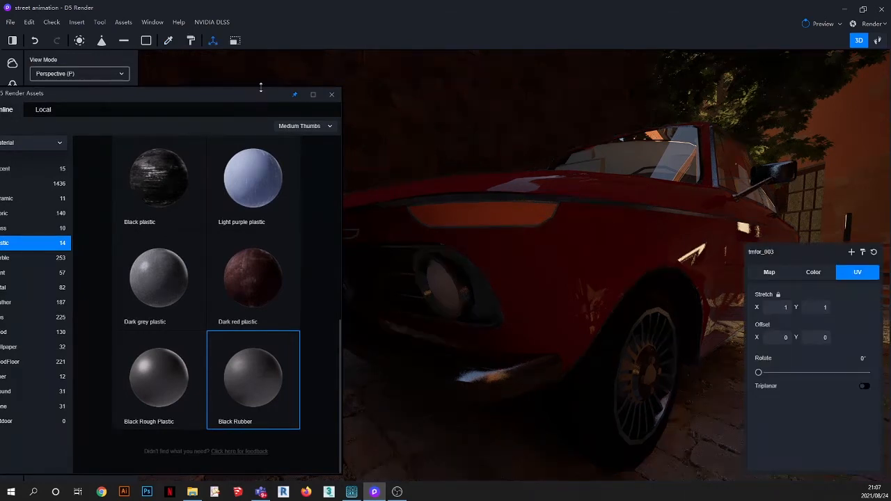
drag(260, 88, 304, 88)
middle_drag(532, 195, 555, 273)
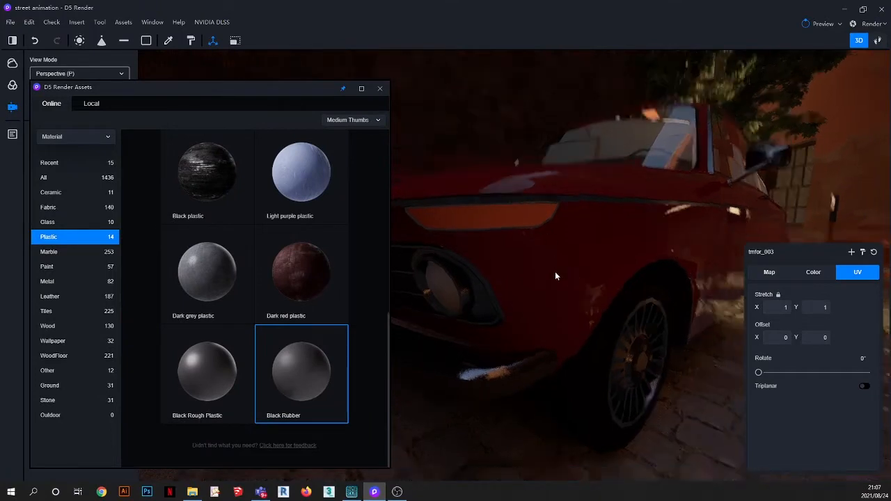
drag(119, 87, 177, 83)
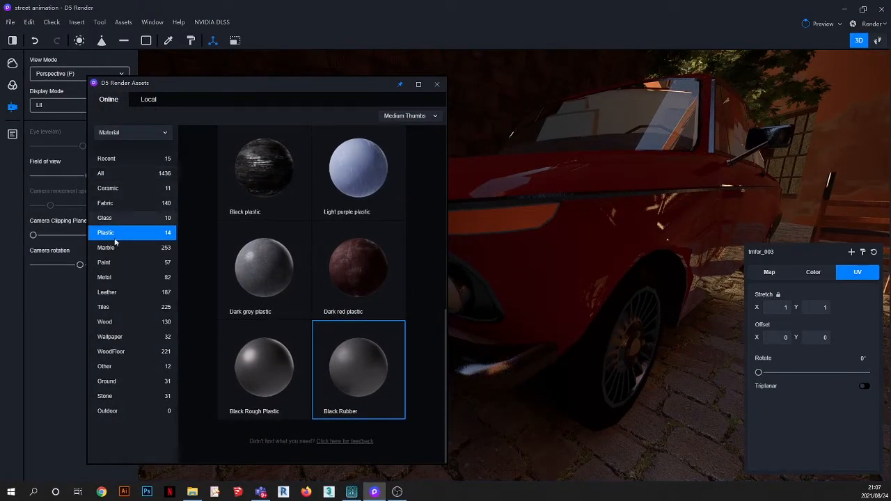
Step: Find Basic Self-illumination in the Other material category and apply it to the car's orange front indicator light
click(114, 367)
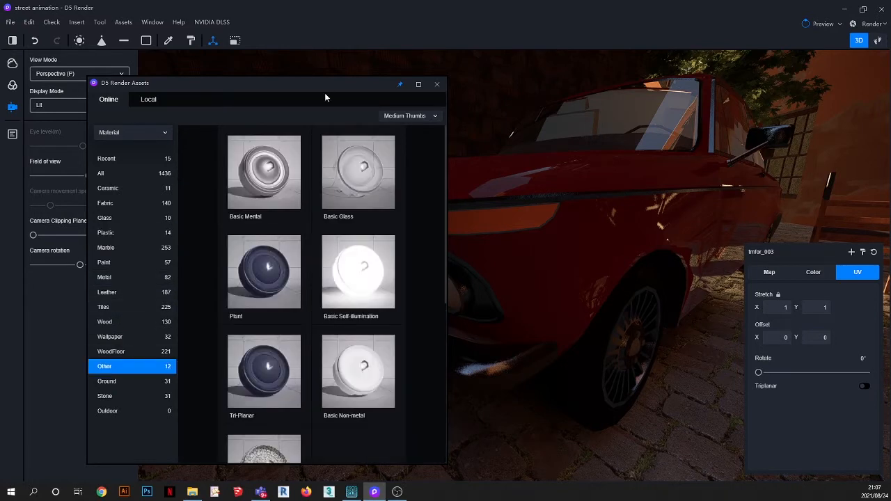
drag(336, 84, 200, 51)
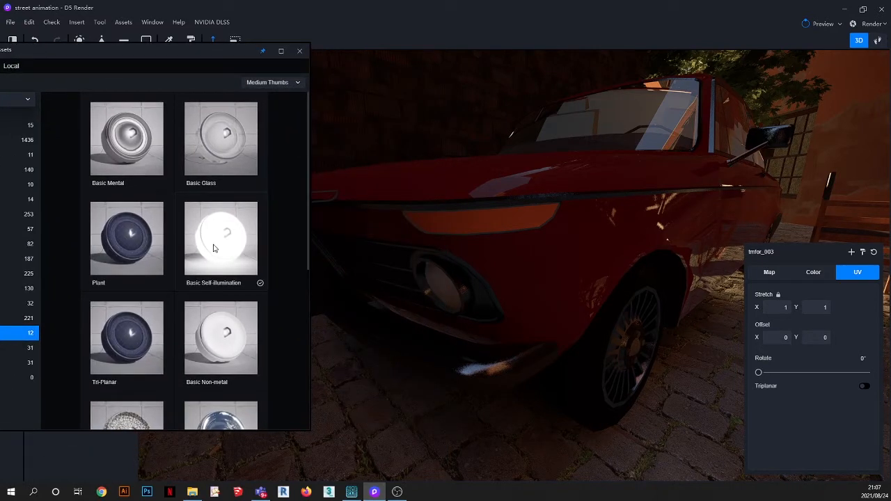
drag(214, 248, 473, 230)
drag(219, 52, 206, 85)
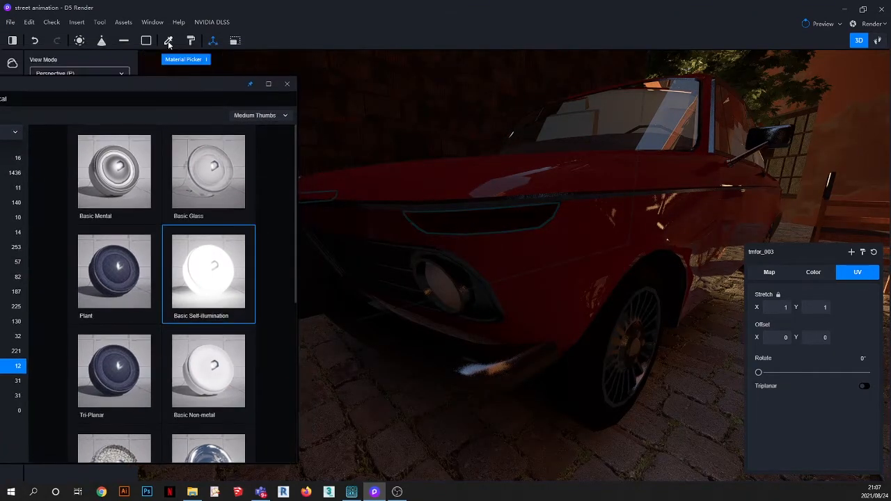
Step: Sample the front light's Basic Self-illumination material, enable Emissive and raise its intensity to 6.2
click(168, 42)
click(515, 216)
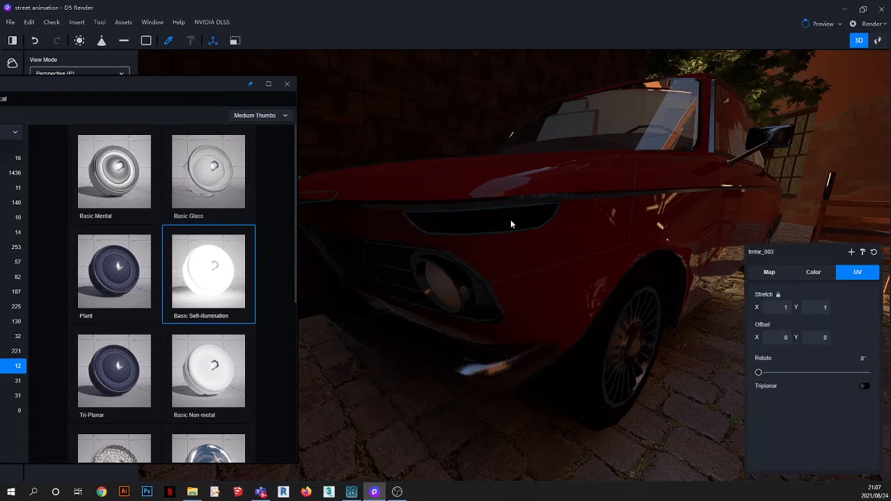
click(769, 273)
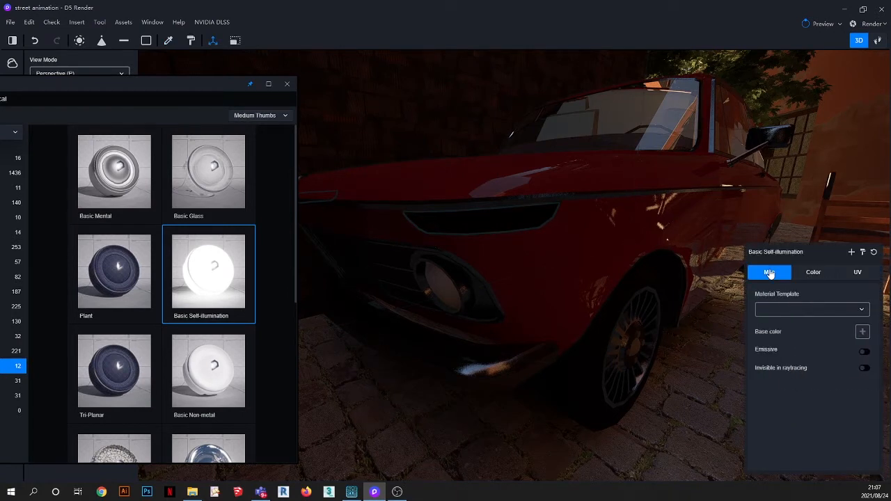
click(865, 352)
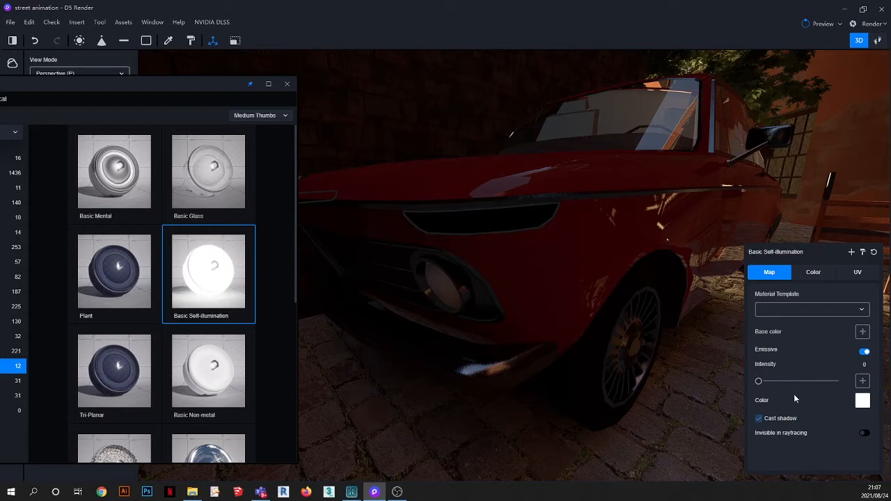
mouse_move(760, 381)
mouse_down()
mouse_move(804, 383)
mouse_move(764, 389)
mouse_up()
scroll(489, 311, down, 8)
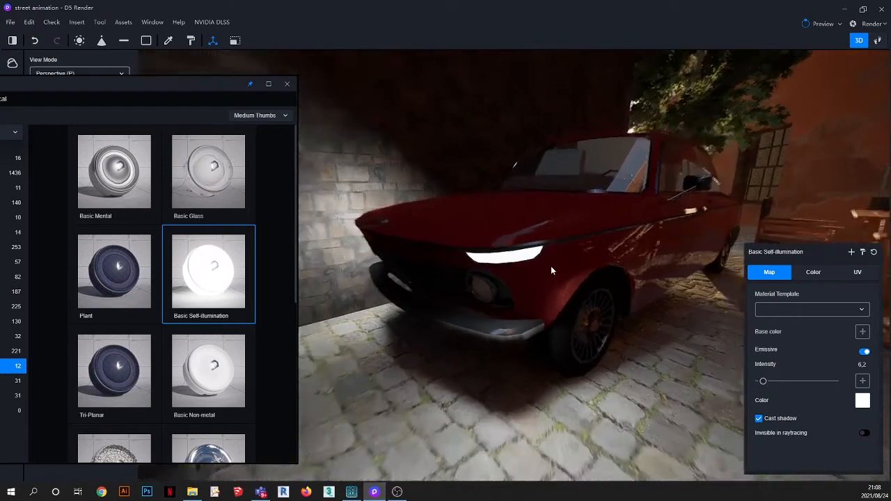
right_drag(526, 273, 523, 203)
scroll(513, 236, up, 4)
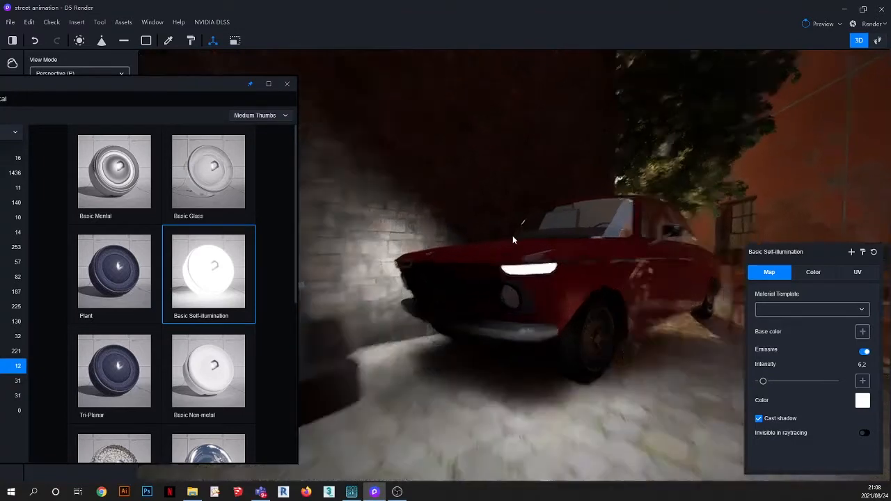
Step: Tint the front light's emissive color a light red, about HSV 0, 55, 77
click(814, 275)
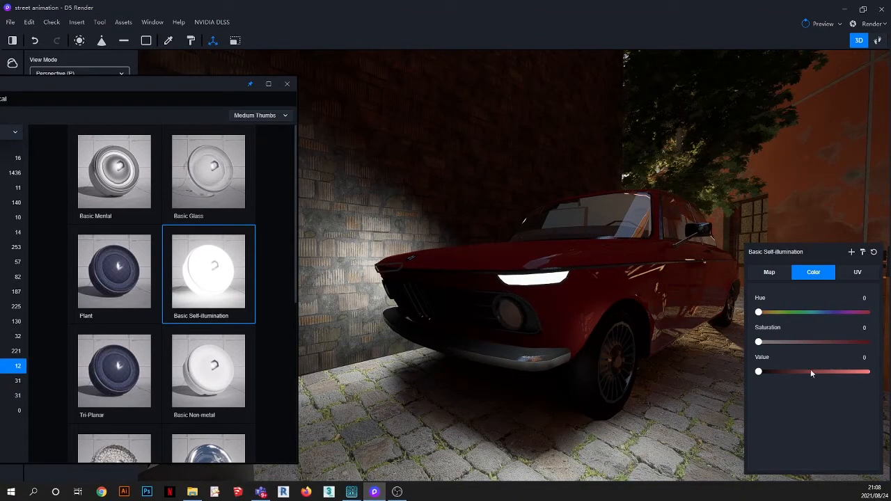
click(773, 274)
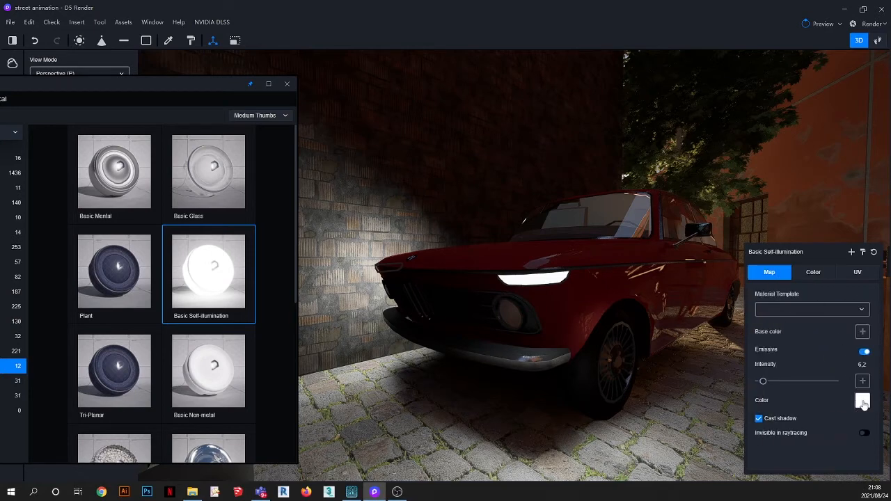
click(863, 402)
click(827, 298)
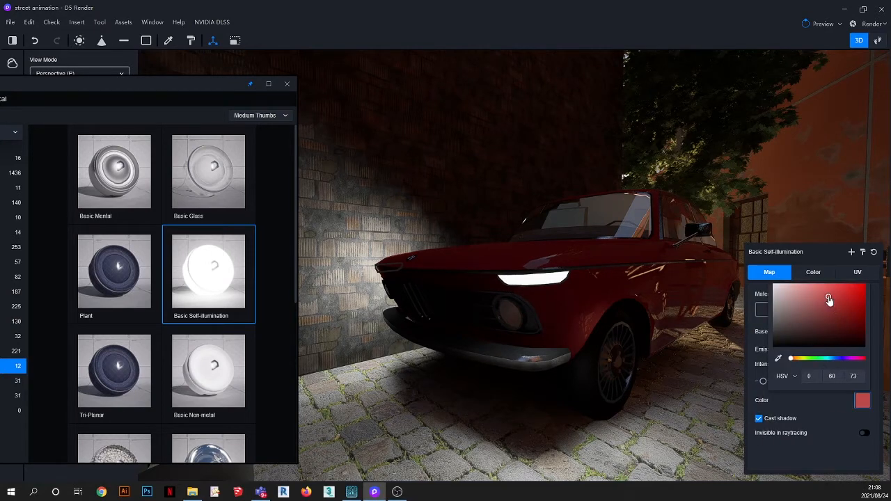
click(824, 294)
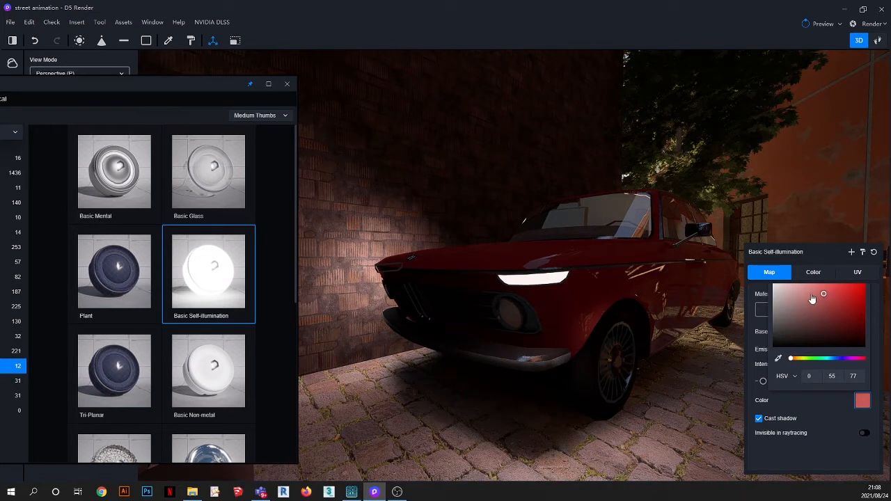
drag(828, 294, 824, 295)
click(824, 436)
Step: Set the self-illumination material's color adjustment to Saturation 82 and Value 165
click(815, 272)
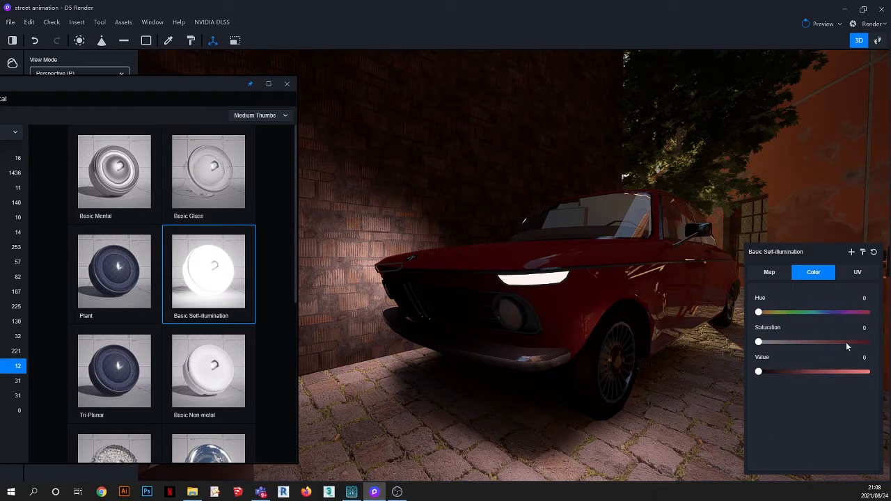
click(847, 342)
drag(827, 372, 846, 371)
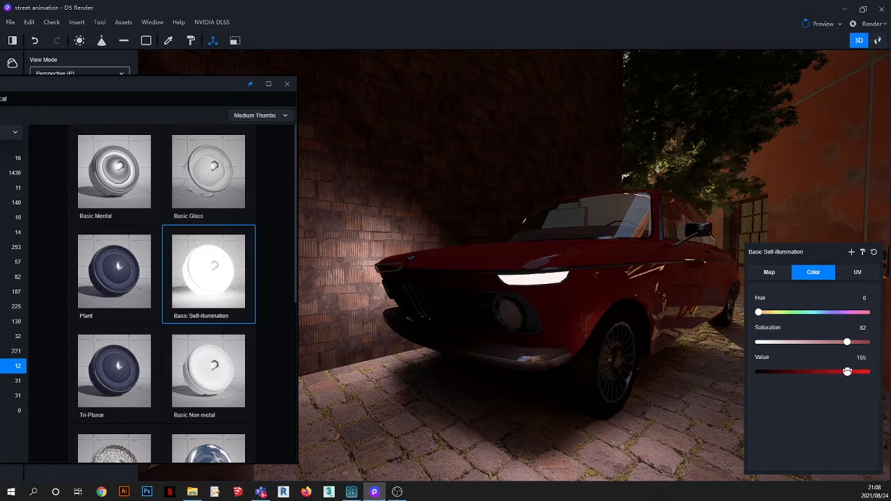
scroll(546, 280, up, 5)
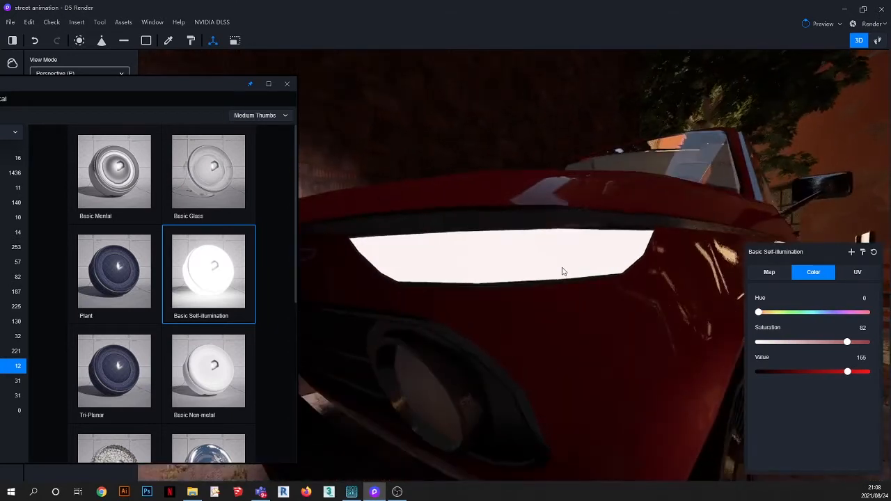
scroll(564, 270, down, 2)
Step: Deepen the front light's emissive color to a dark red, HSV 0, 74, 43
click(786, 271)
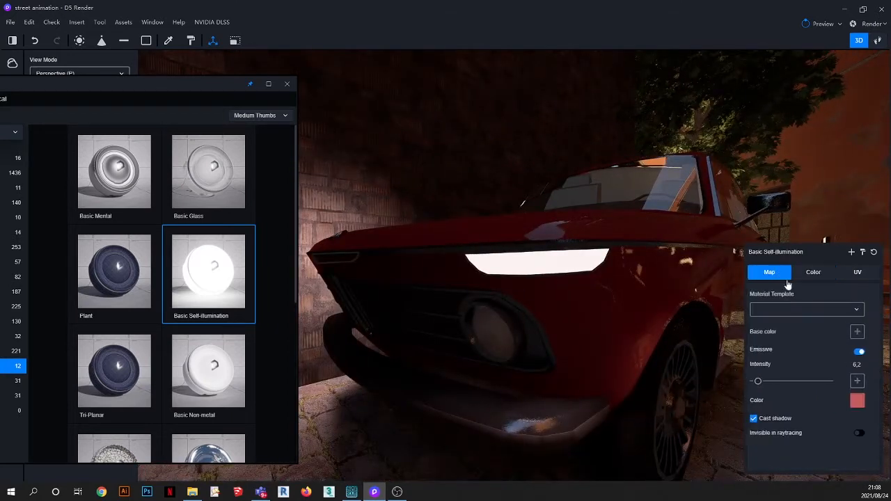
click(864, 402)
click(835, 308)
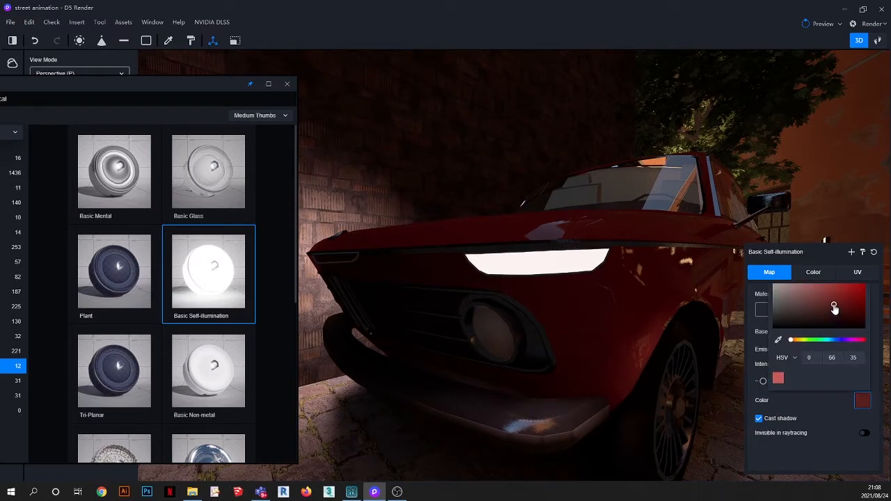
drag(835, 307, 843, 302)
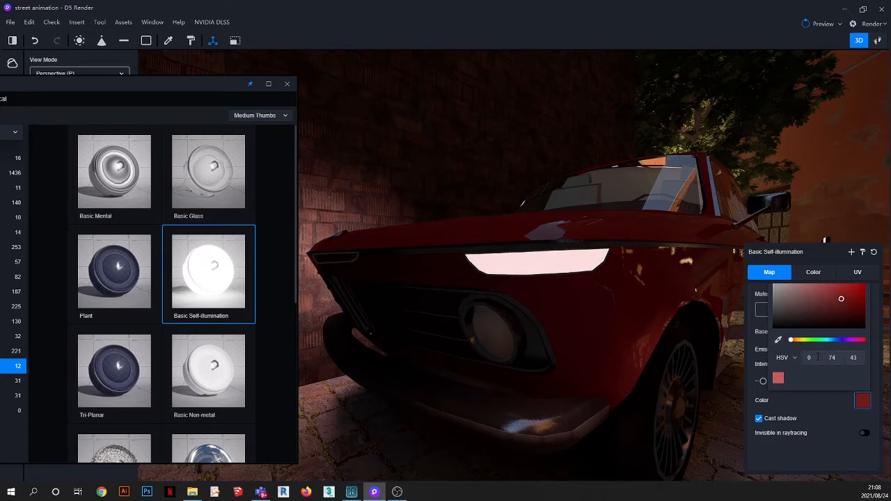
click(811, 414)
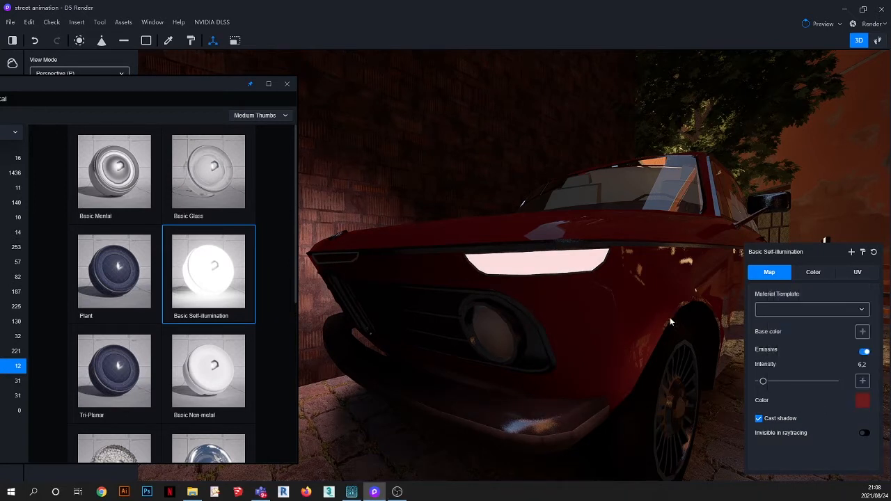
Step: Examine the front light's glow on the brick wall and paving from several distances and from above
scroll(507, 295, down, 6)
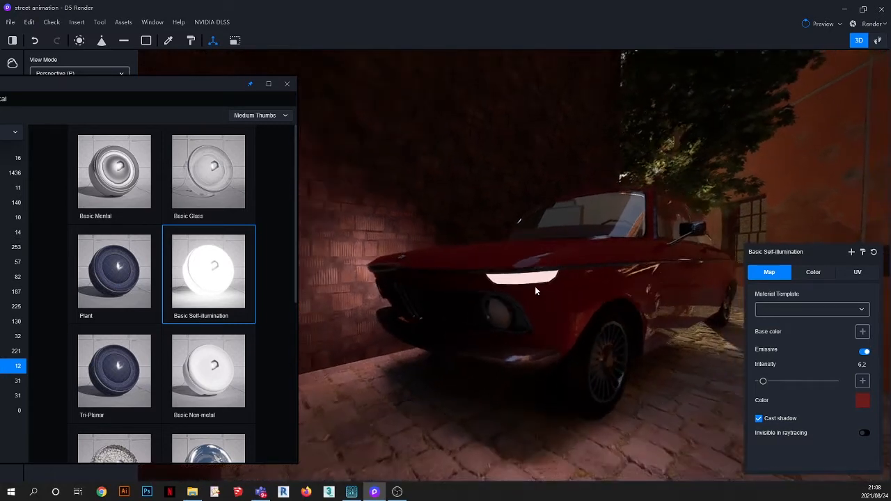
scroll(536, 292, down, 6)
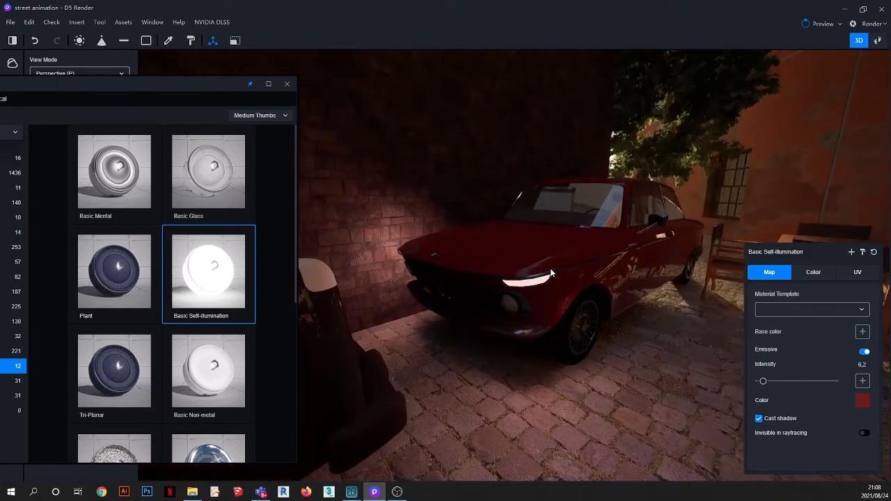
scroll(547, 268, down, 3)
scroll(490, 236, up, 3)
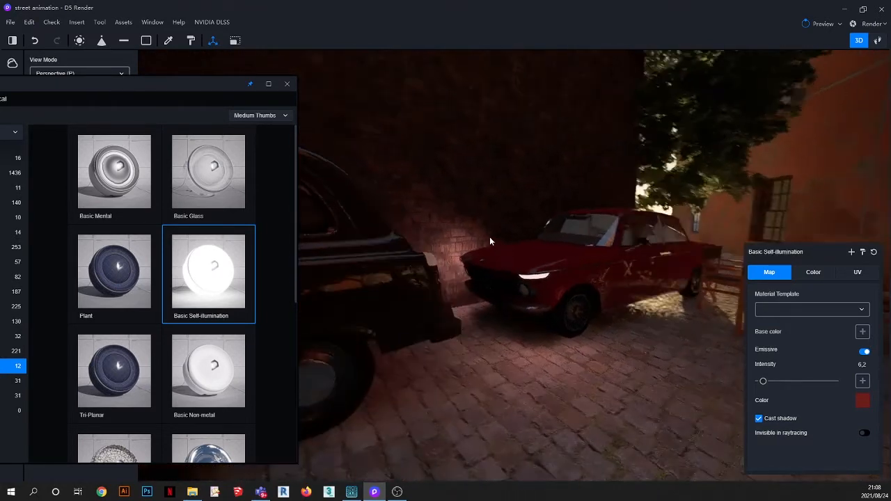
scroll(517, 272, up, 4)
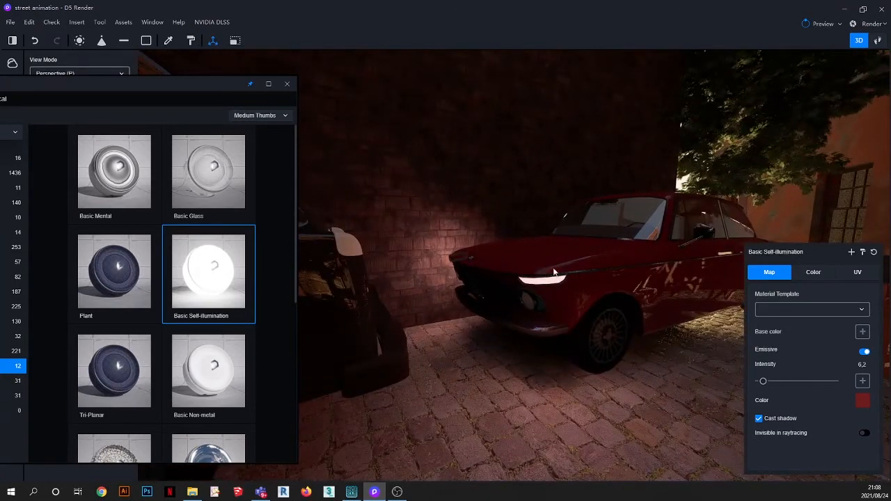
right_drag(554, 272, 507, 255)
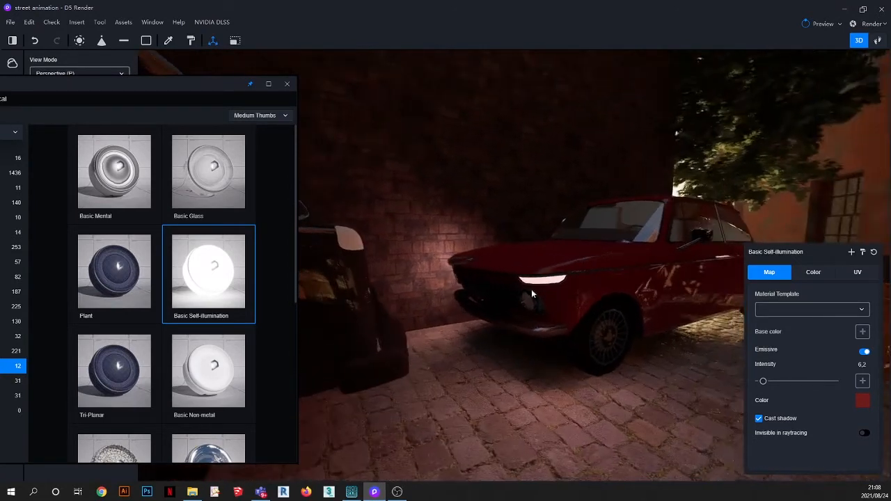
scroll(527, 292, up, 5)
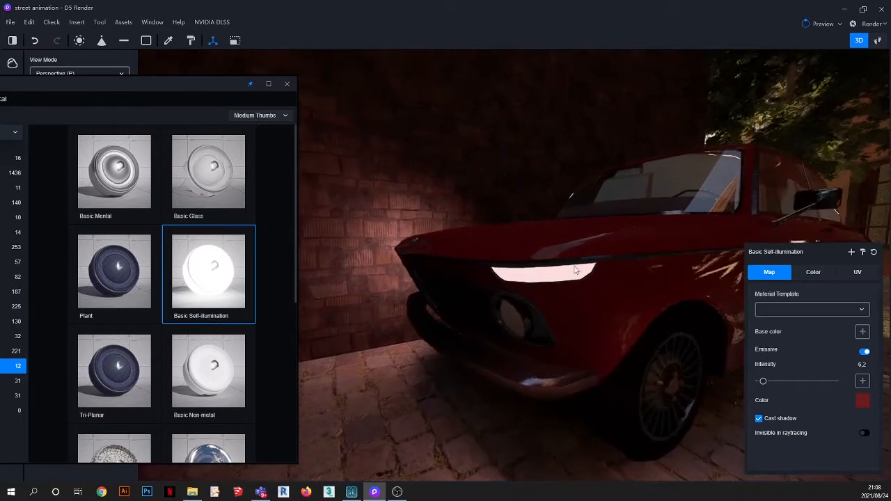
right_drag(575, 270, 519, 279)
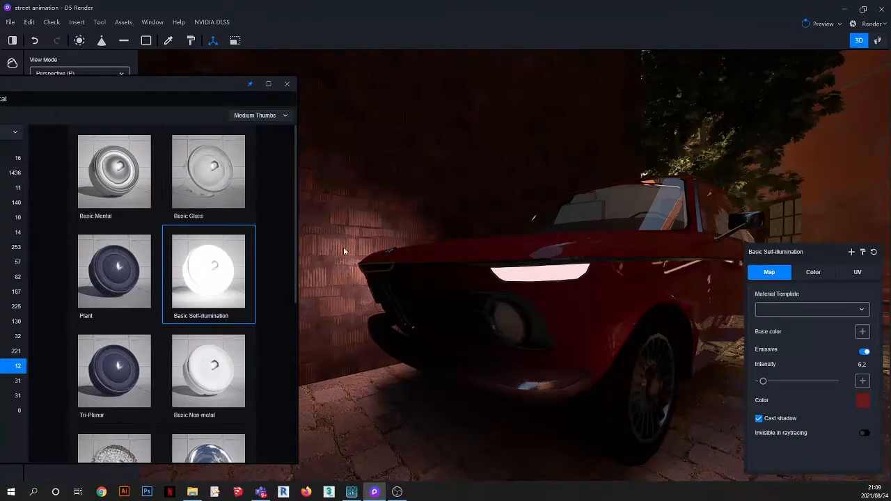
right_drag(469, 305, 512, 267)
scroll(563, 248, down, 3)
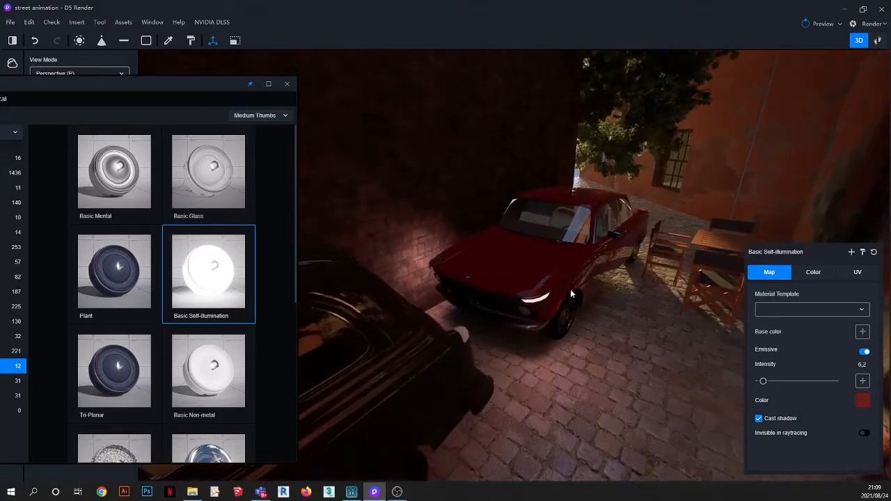
right_drag(571, 415, 605, 285)
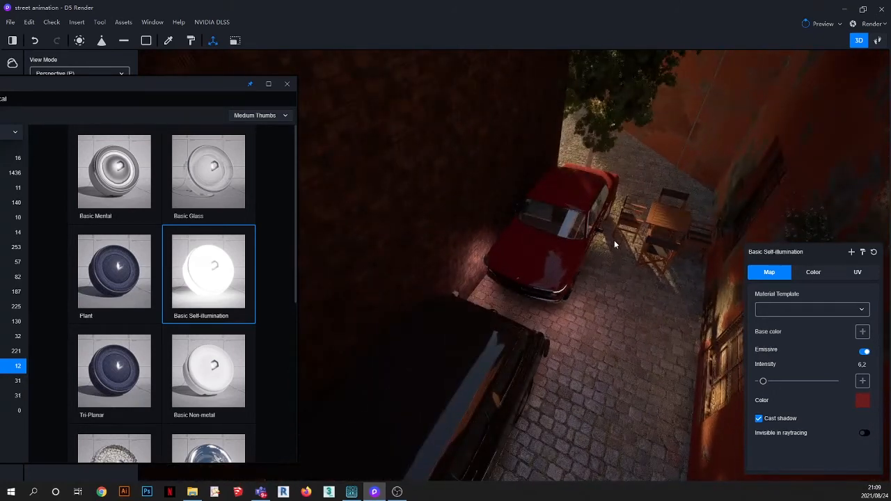
right_drag(614, 240, 518, 251)
Step: Close the asset library and save the overhead view of the alley and black car as a new scene
click(286, 85)
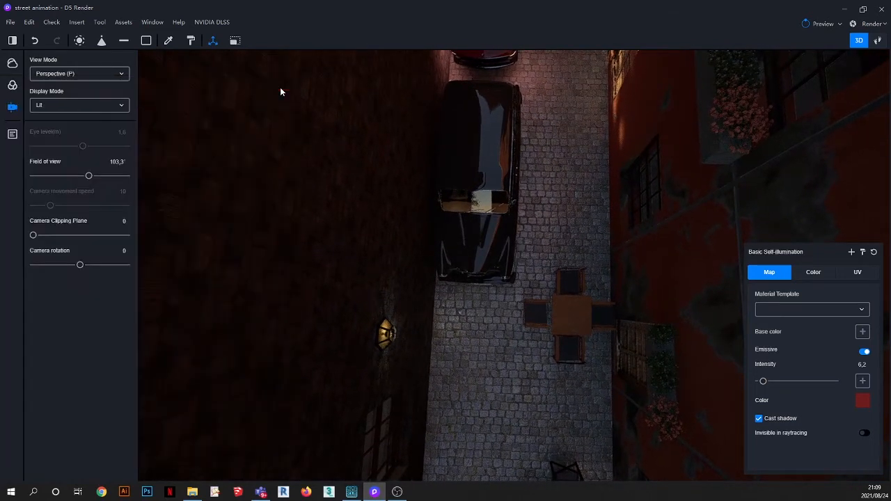
scroll(512, 246, down, 1)
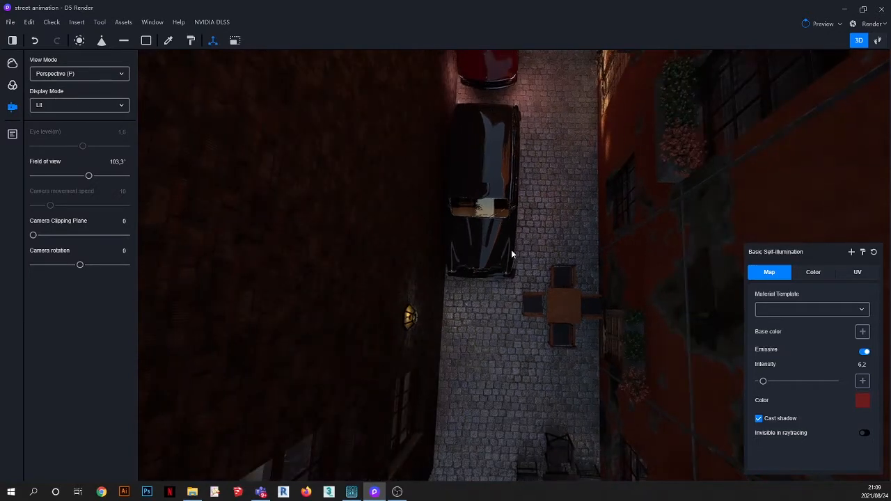
right_drag(527, 258, 490, 237)
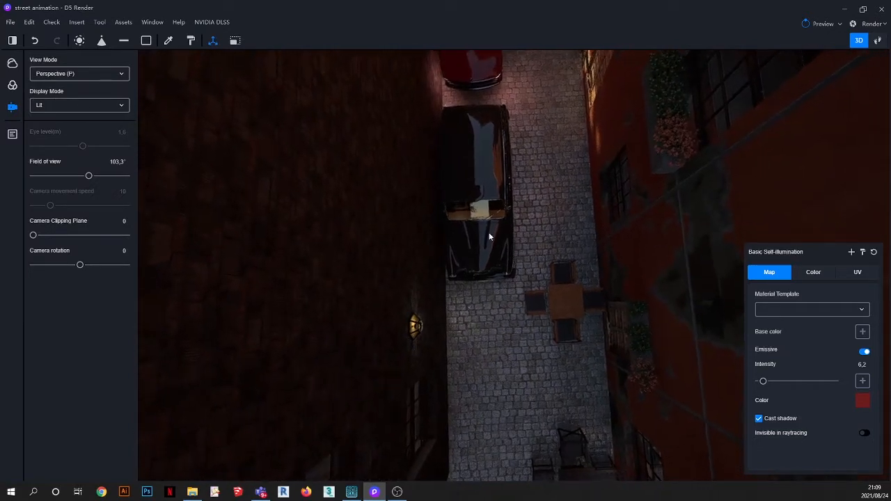
click(13, 136)
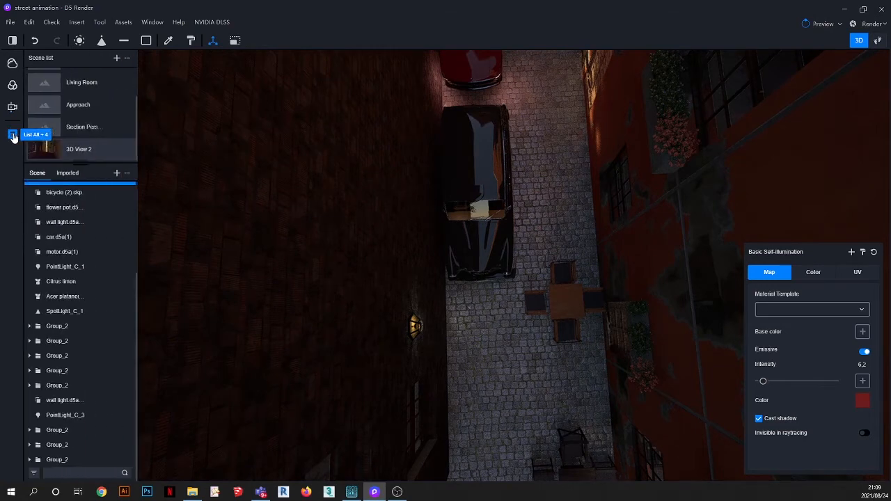
click(117, 58)
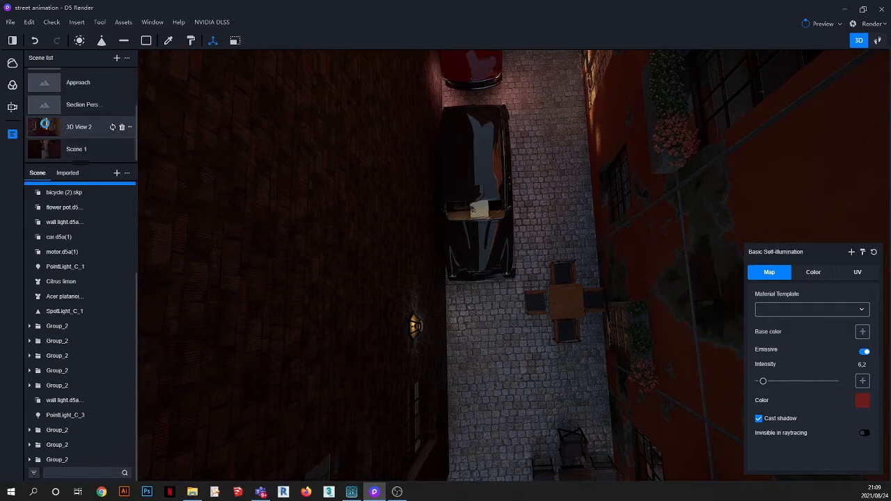
Step: Switch to the 3D View 2 scene and back to the overhead Scene 1 to compare the saved views
click(45, 126)
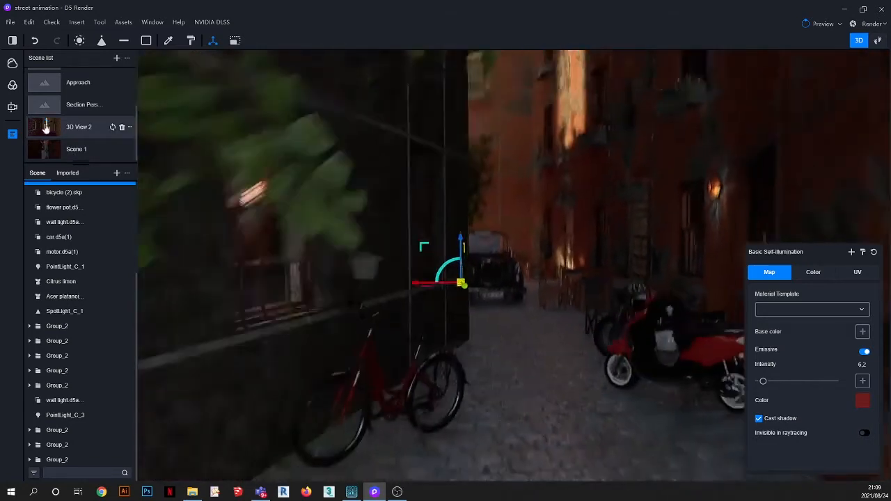
click(41, 148)
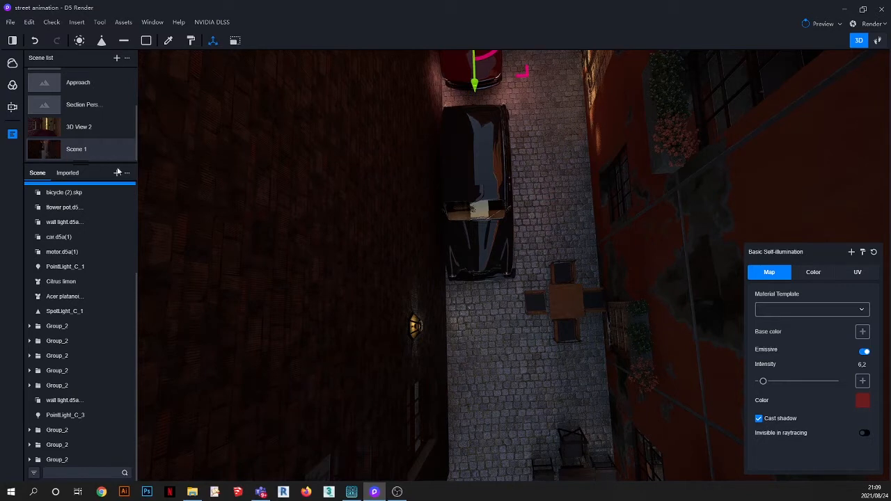
Step: Rotate the wooden garden table set in front of the black car to about -42.7° around Y
click(567, 302)
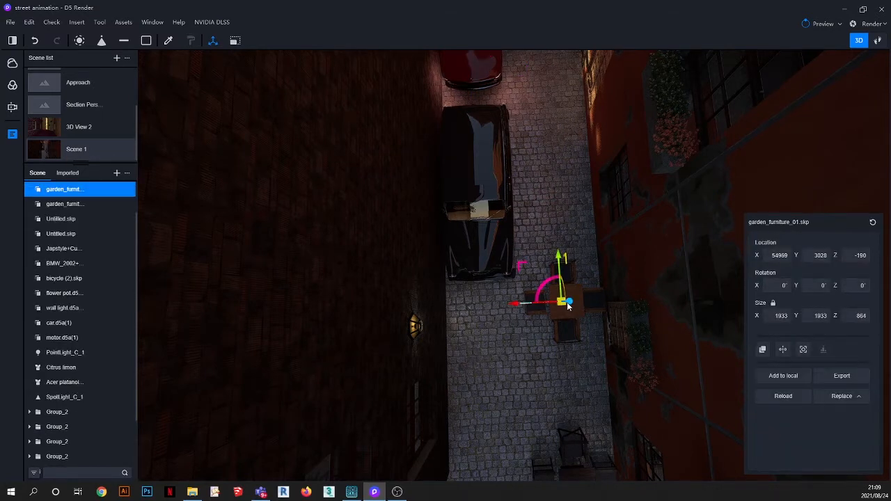
drag(540, 296, 541, 309)
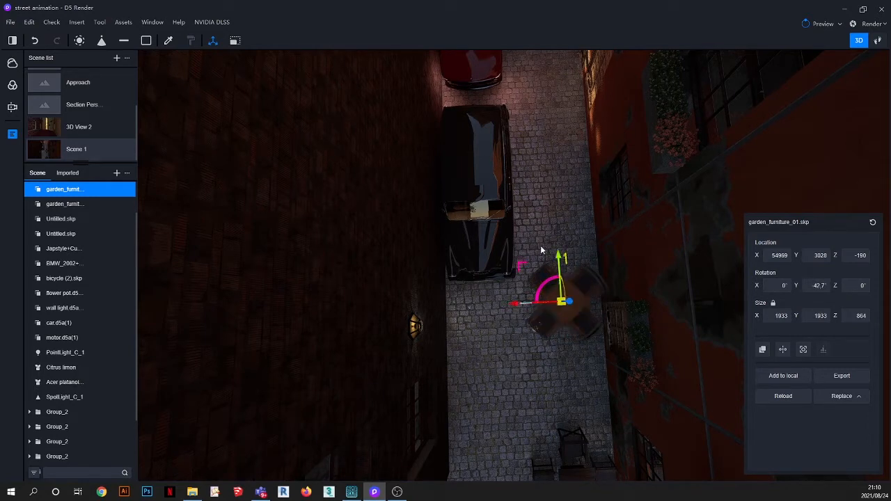
click(560, 324)
scroll(535, 222, down, 1)
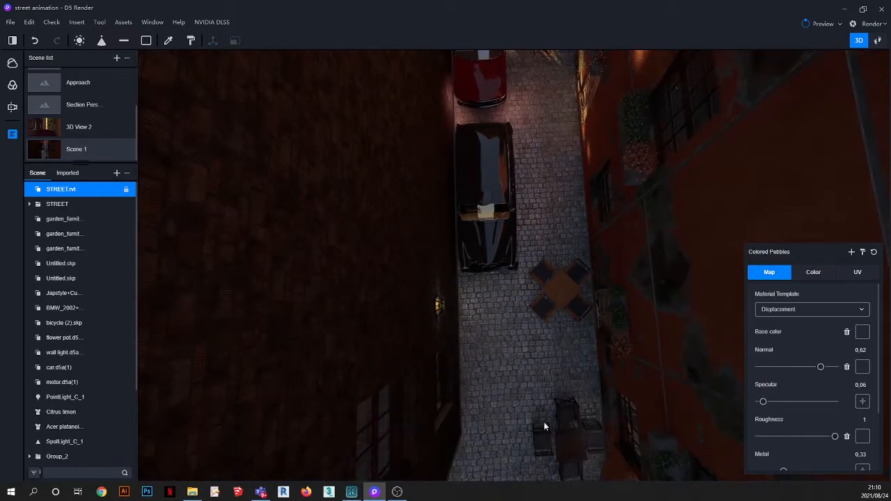
Step: Duplicate the rotated garden table set and place the copy beside the black car
scroll(549, 311, up, 1)
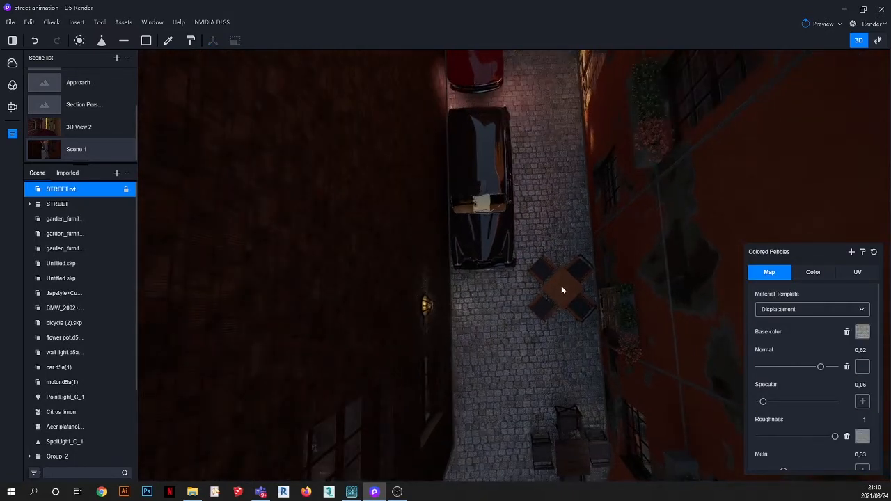
click(561, 285)
key(ctrl+v)
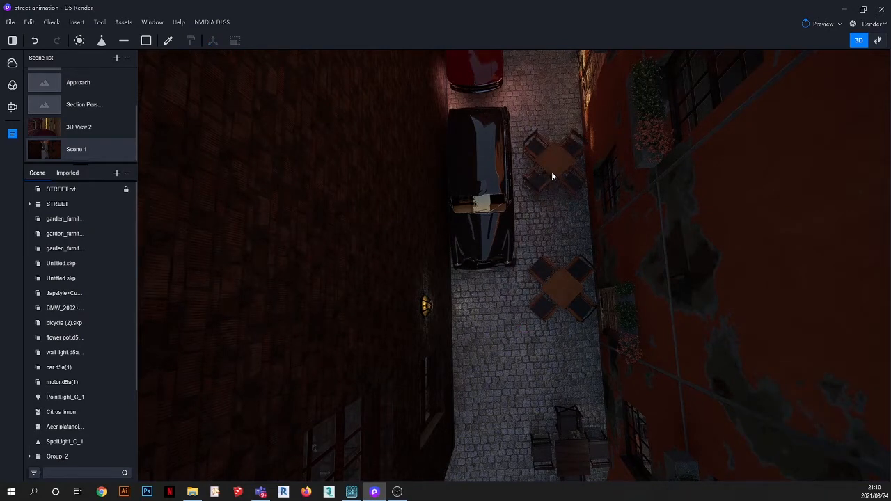
click(551, 171)
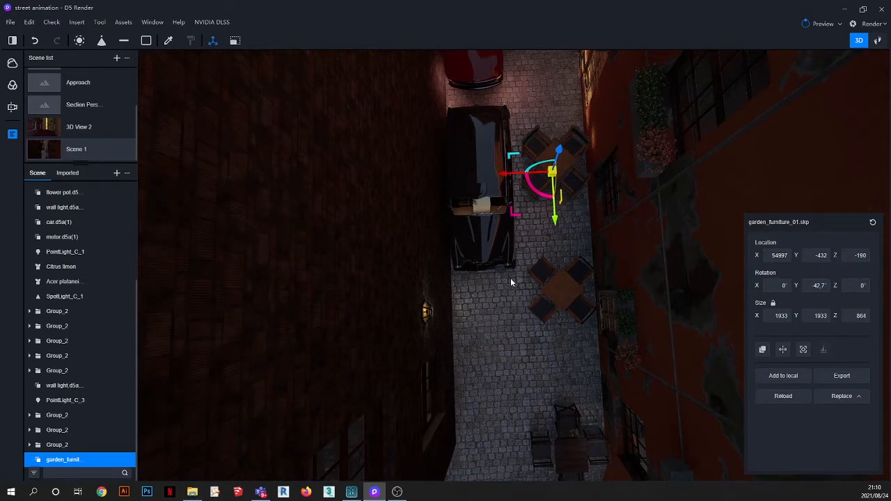
Step: Reframe the overhead alley view to include the black car and all the table sets, and update Scene 1 with it
scroll(510, 278, down, 2)
scroll(510, 278, up, 3)
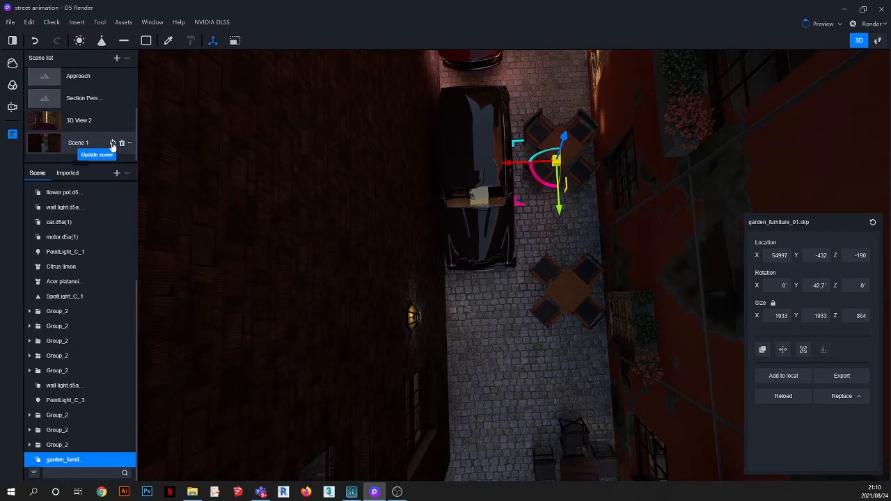
click(112, 145)
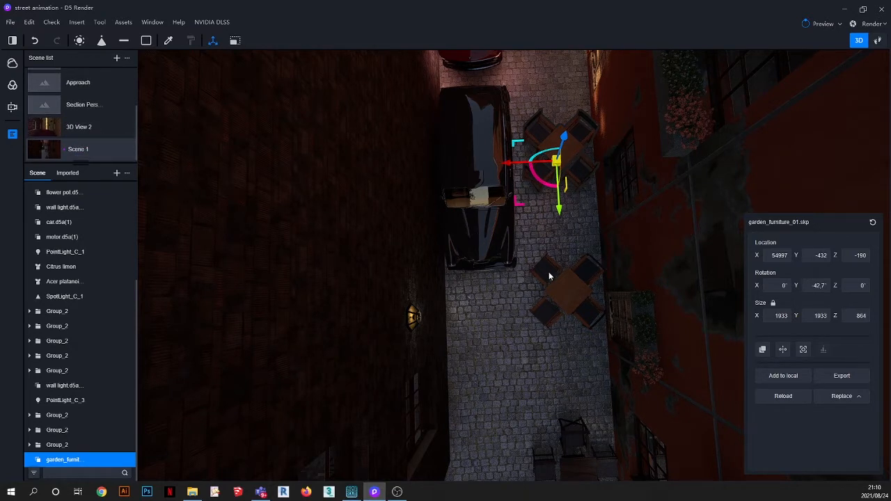
click(518, 374)
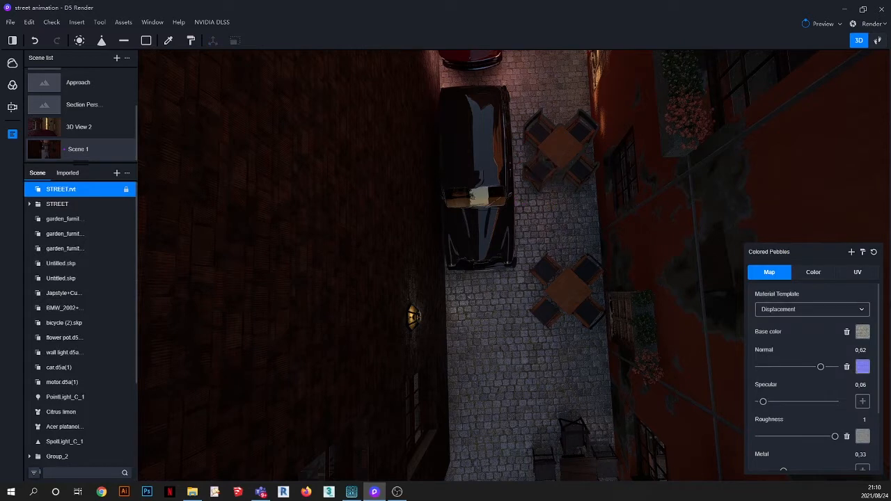
key(Escape)
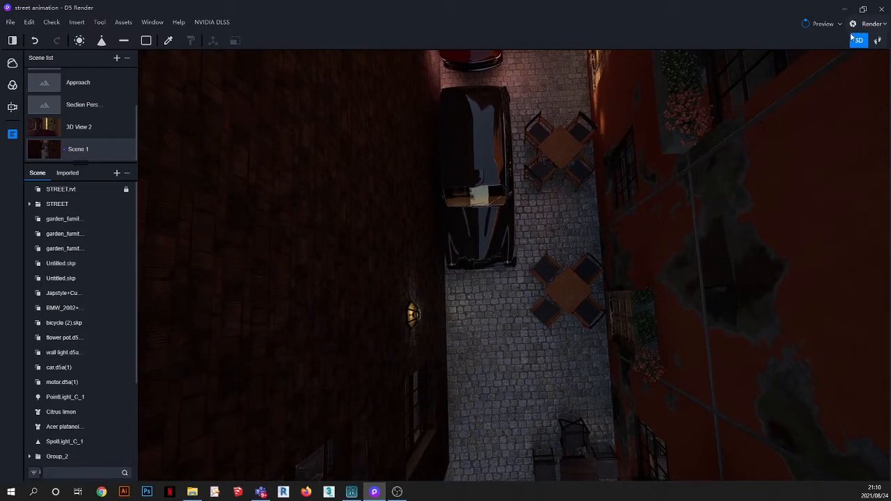
scroll(500, 230, down, 2)
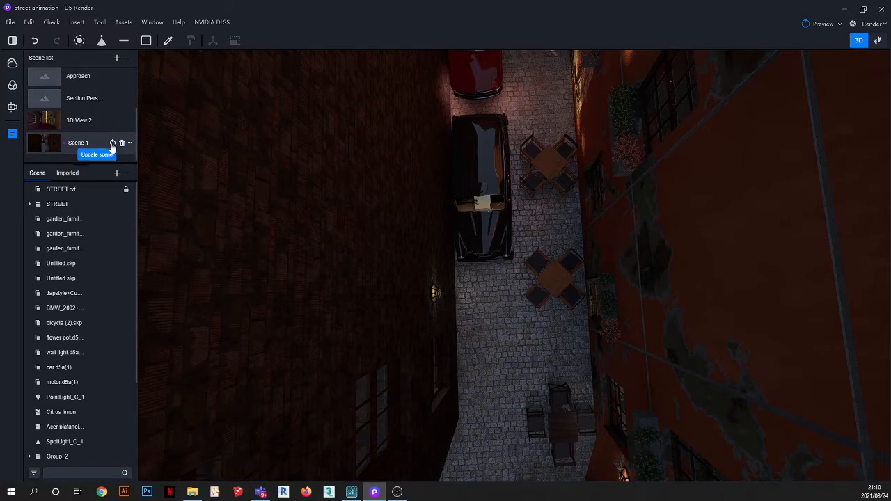
click(112, 144)
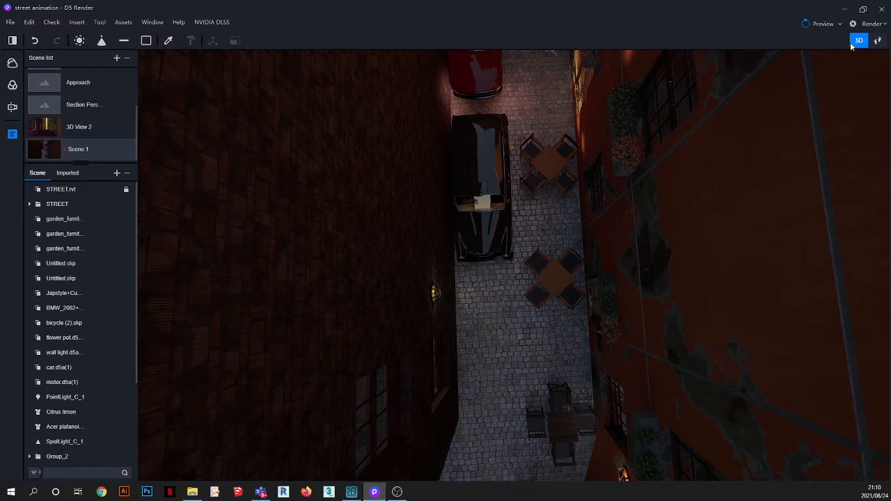
Step: Enter video rendering, add a new clip and shoot the overhead alley view as its first shot
click(873, 24)
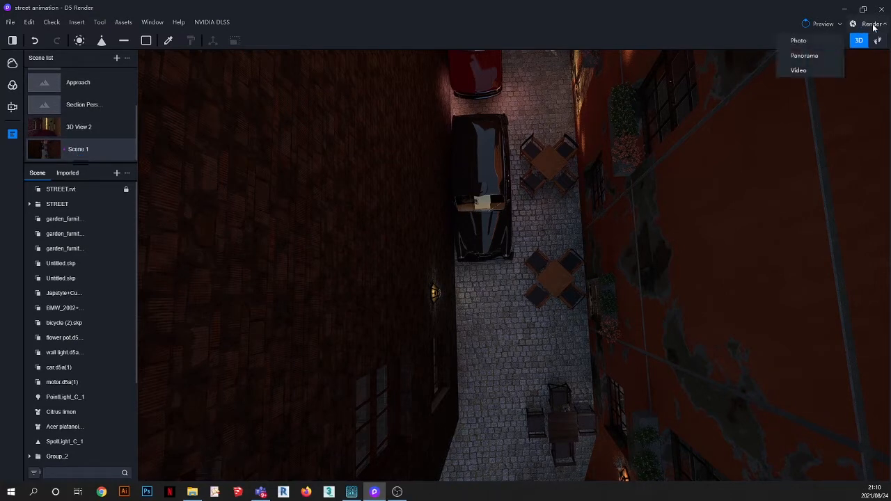
click(797, 70)
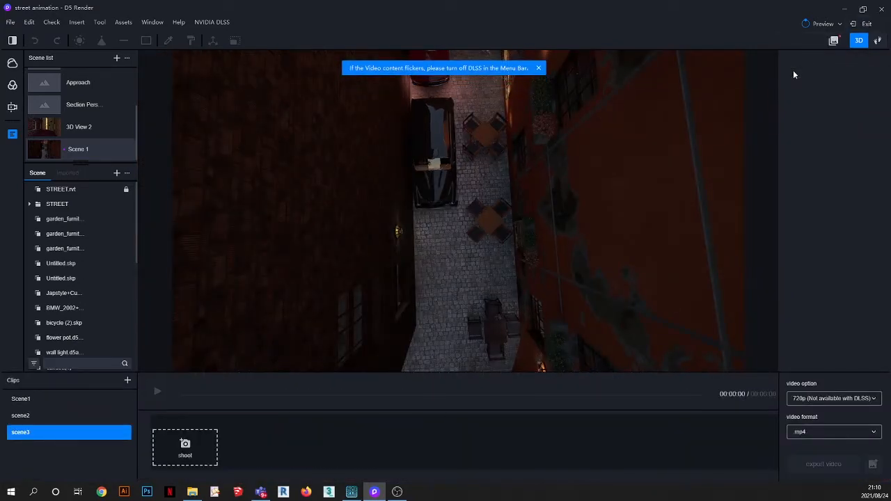
click(127, 381)
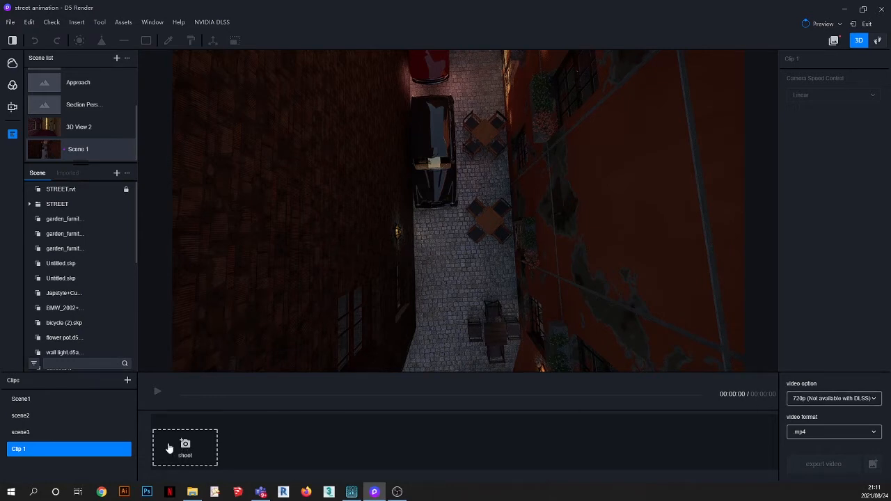
click(190, 450)
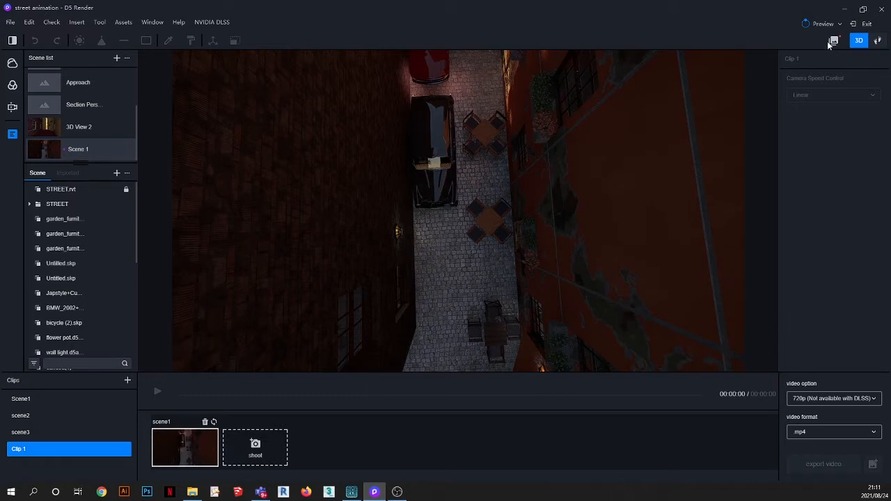
Step: Switch to walk navigation, move the camera down closer to the car and tables, and shoot the clip's second shot
click(878, 40)
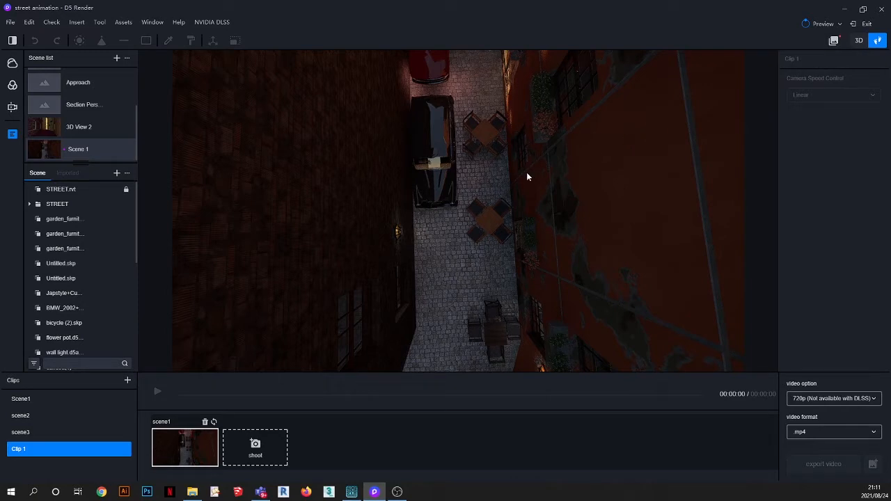
key(w)
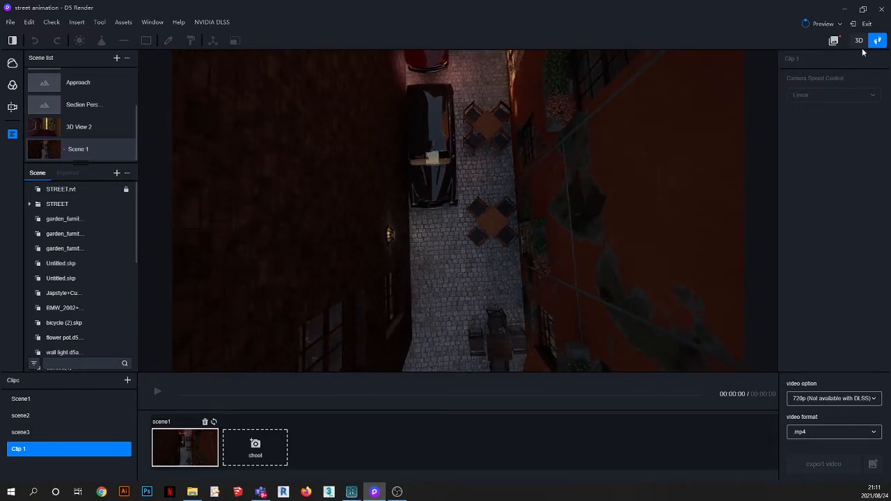
key(w)
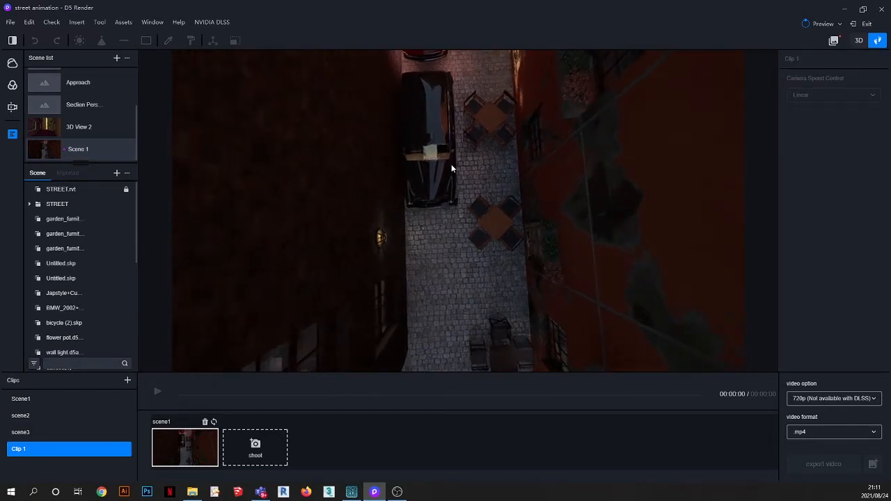
key(w)
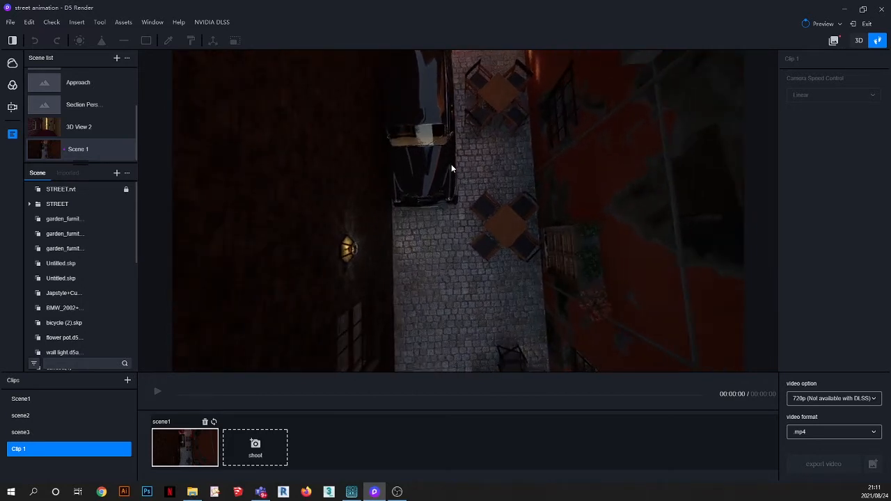
key(w)
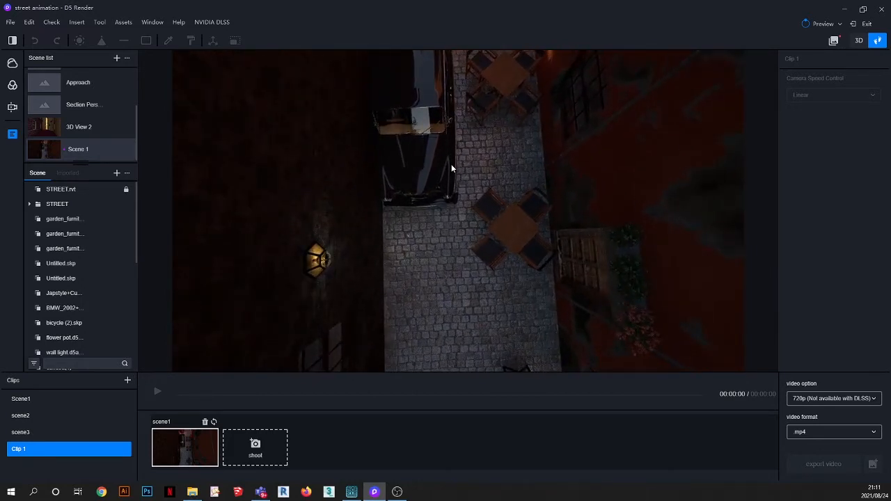
key(w)
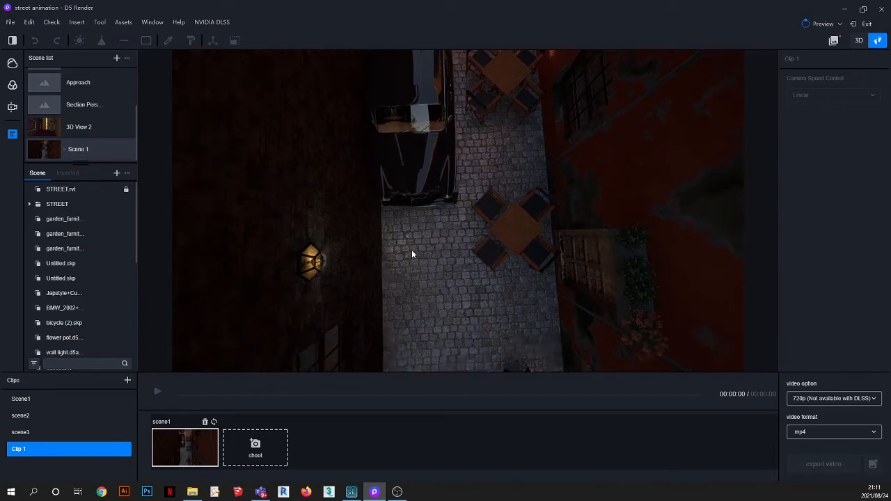
click(272, 450)
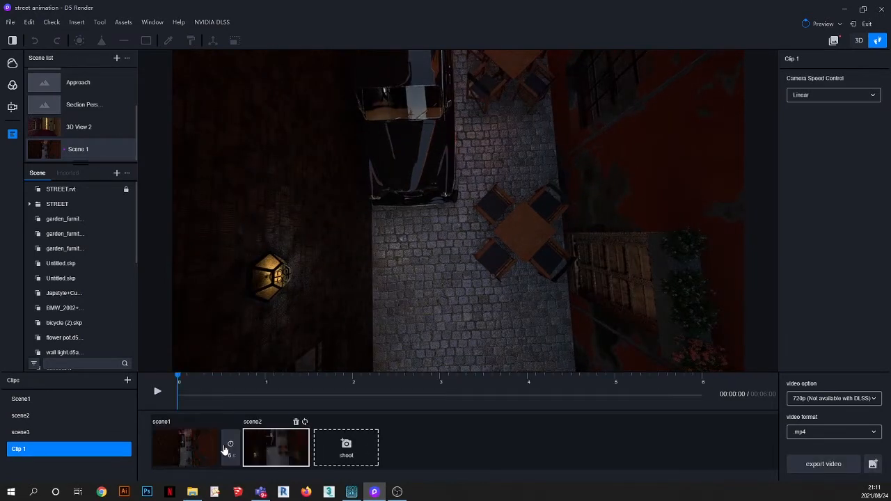
Step: Return to the first shot and play the clip to review the camera movement
click(183, 451)
click(157, 392)
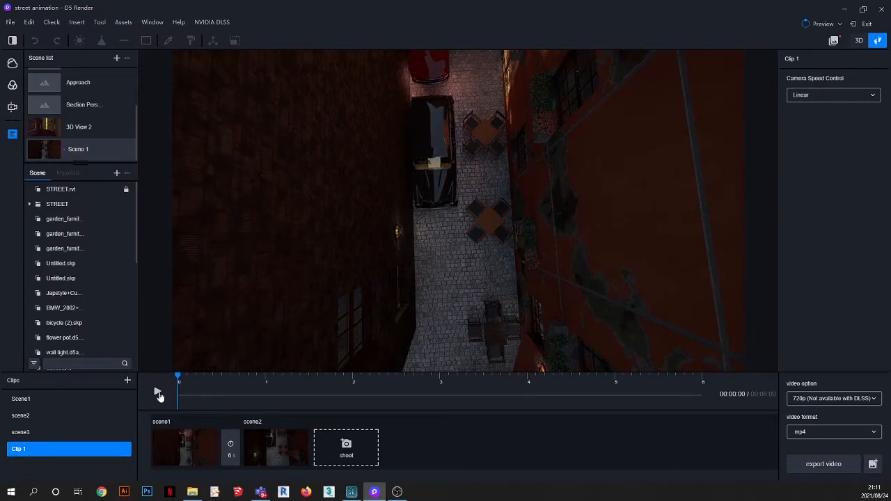
click(157, 392)
click(158, 394)
Step: Set the transition between the two shots to 9 s and replay the clip from the start
click(231, 456)
click(412, 450)
click(197, 459)
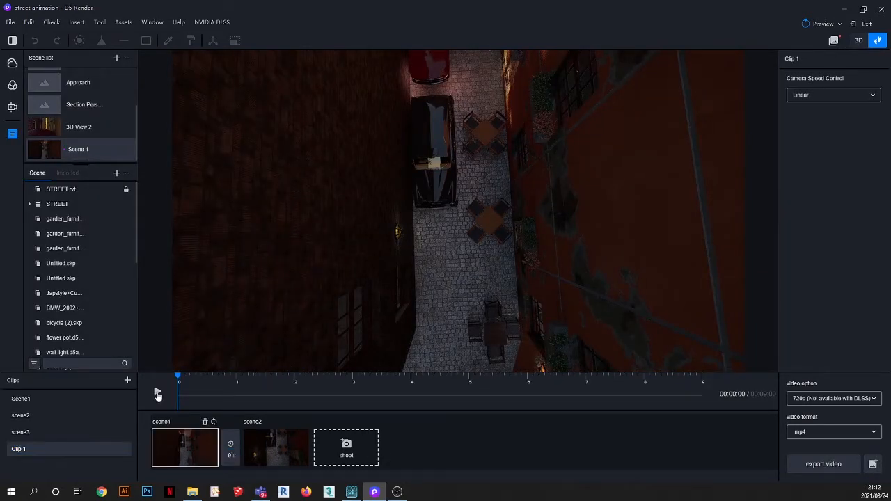
click(158, 392)
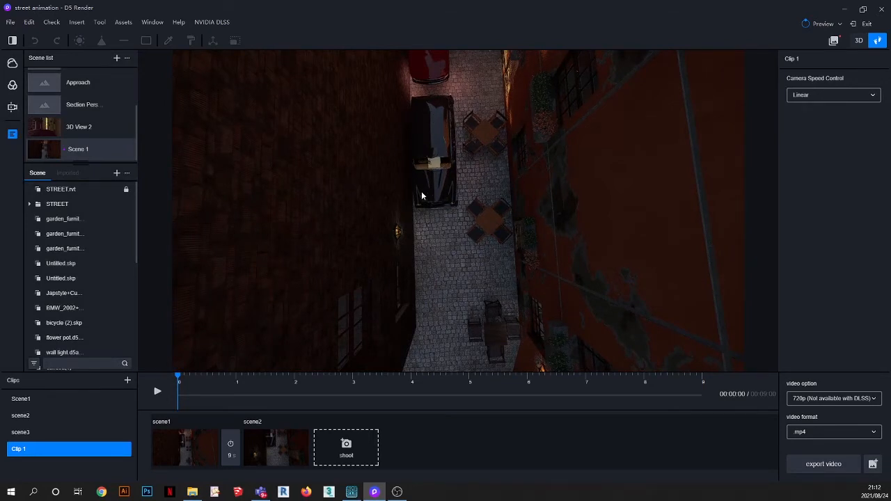
Step: Try keyframing the black car at 0 s with its position moved along the alley to Y 2660
click(442, 150)
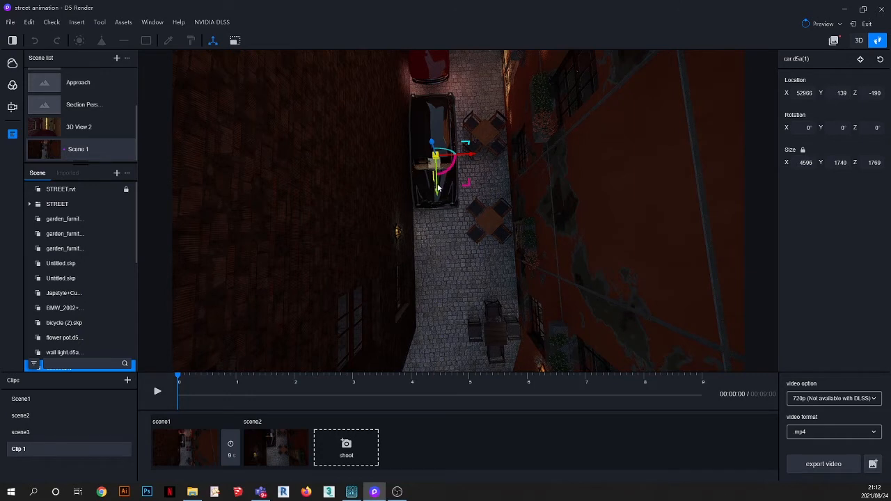
drag(437, 188, 413, 202)
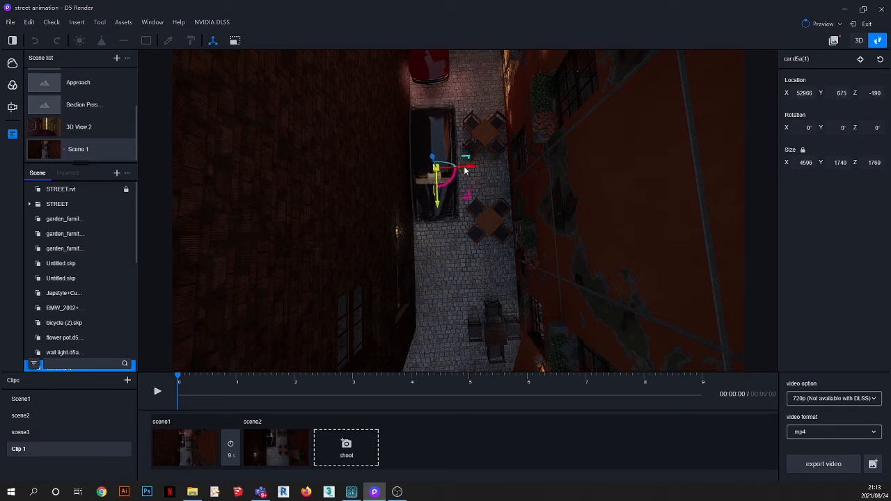
click(862, 61)
drag(438, 203, 433, 254)
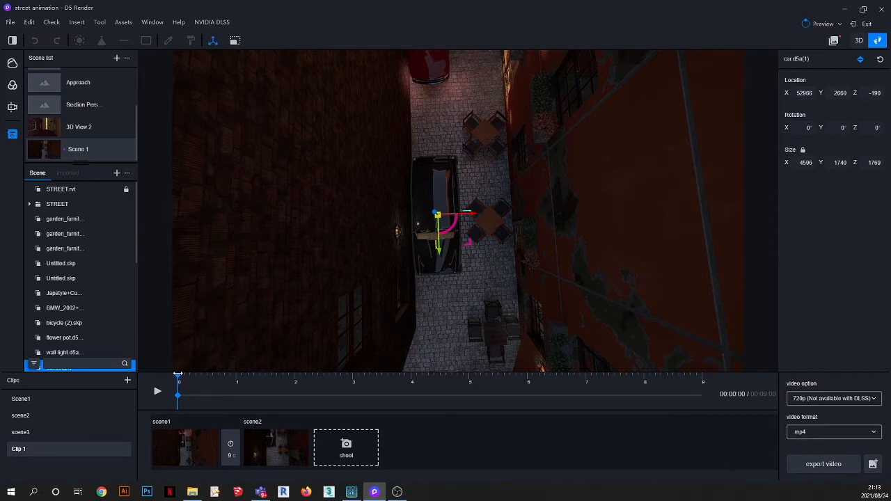
Step: Try a second car keyframe at 2 s with its position moved to Y 4589 and Z 513
drag(178, 374, 294, 377)
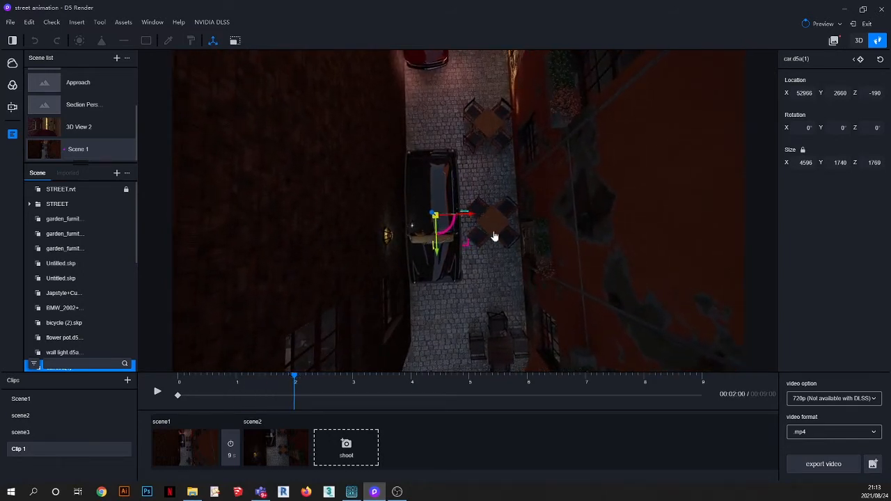
click(861, 60)
drag(437, 252, 437, 317)
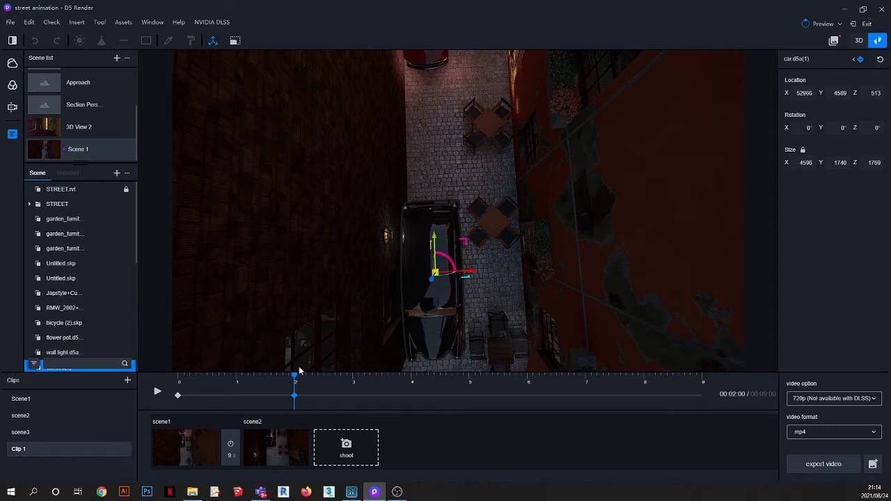
Step: Discard the car's trial keyframes and reset the car to its original position
drag(294, 376, 178, 378)
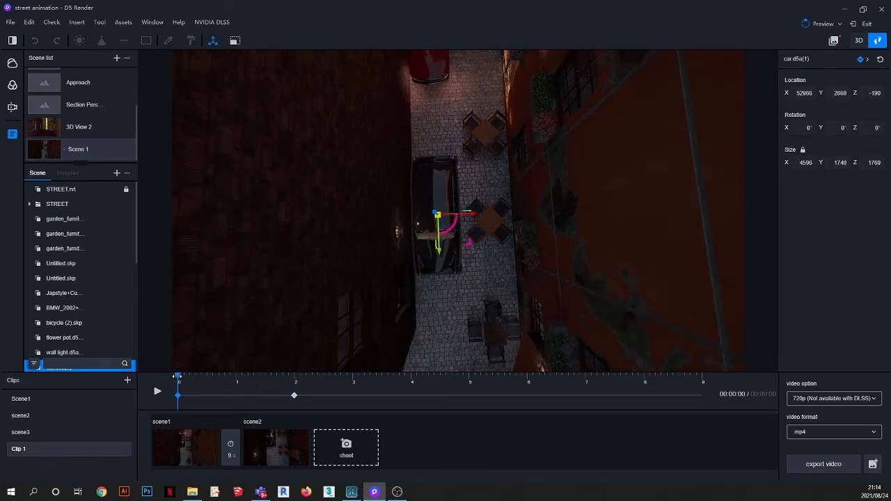
drag(177, 377, 110, 382)
click(285, 395)
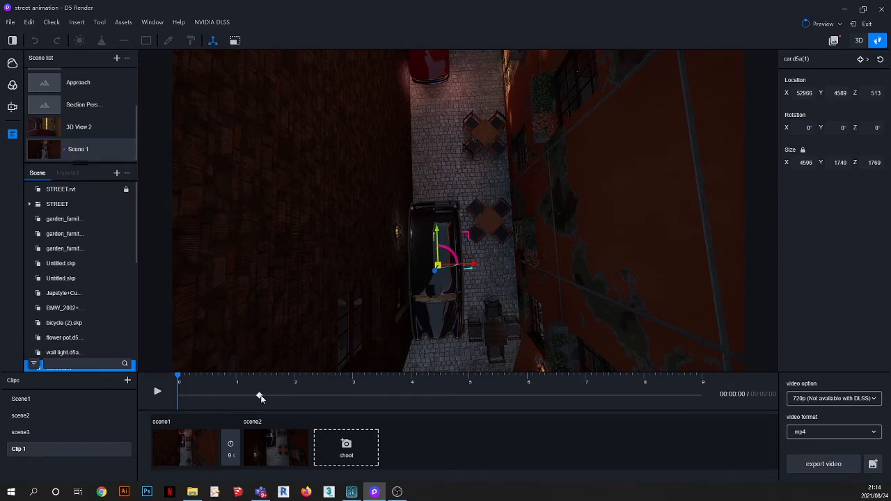
click(880, 62)
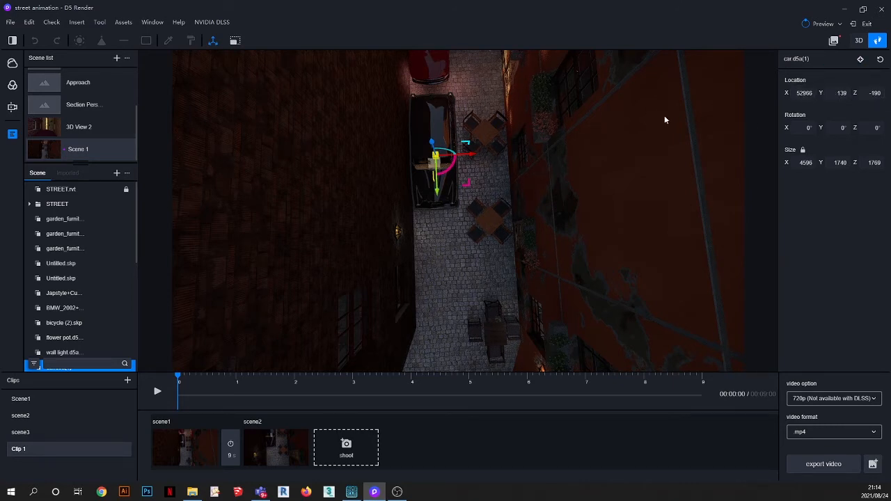
Step: Keyframe the black car at 0 s with its position moved along the alley to Y 1938, and at 2 s to Y 4132
click(861, 60)
drag(437, 195, 437, 239)
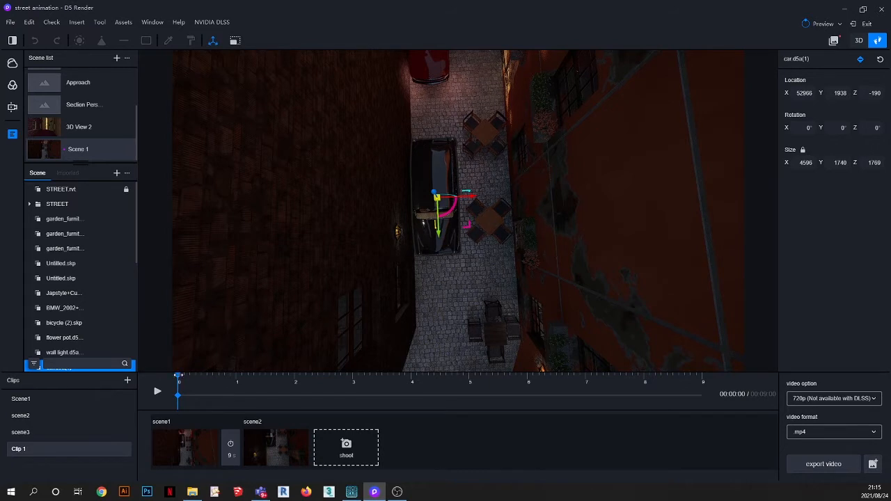
drag(178, 376, 295, 375)
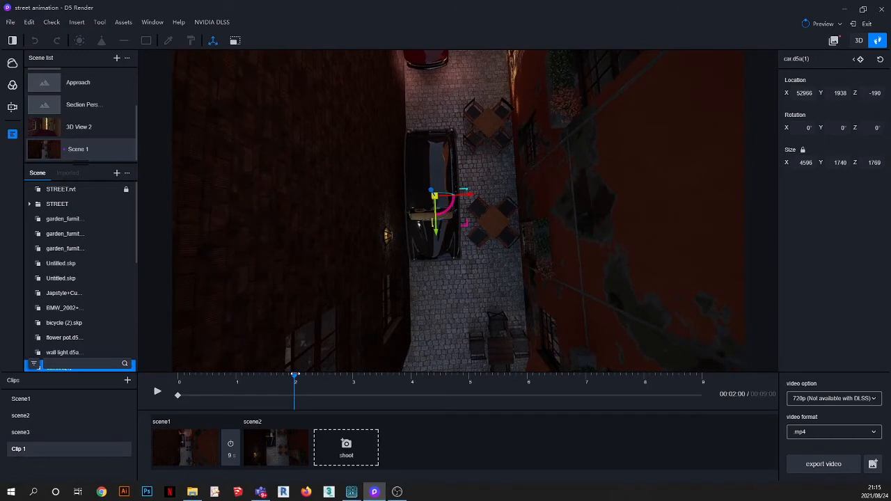
click(862, 60)
drag(436, 239, 438, 301)
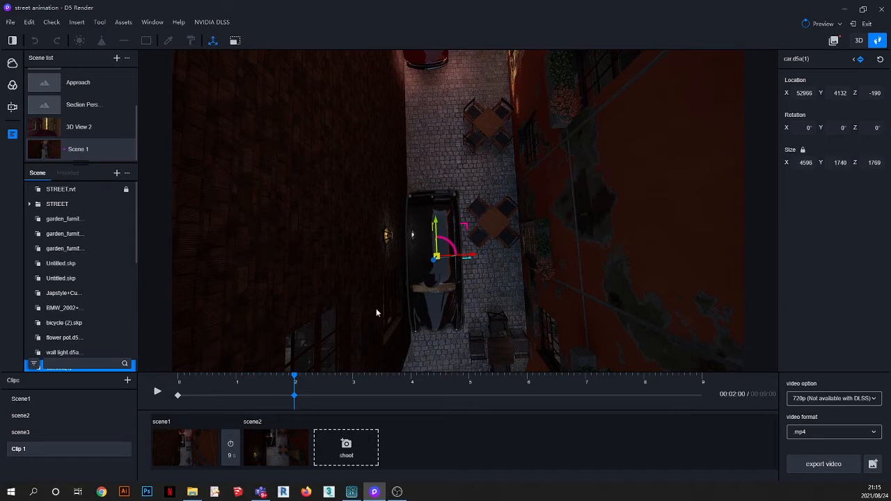
Step: Add a car keyframe at about 4 s with its position moved farther along the alley to Y 7111
drag(296, 378, 413, 378)
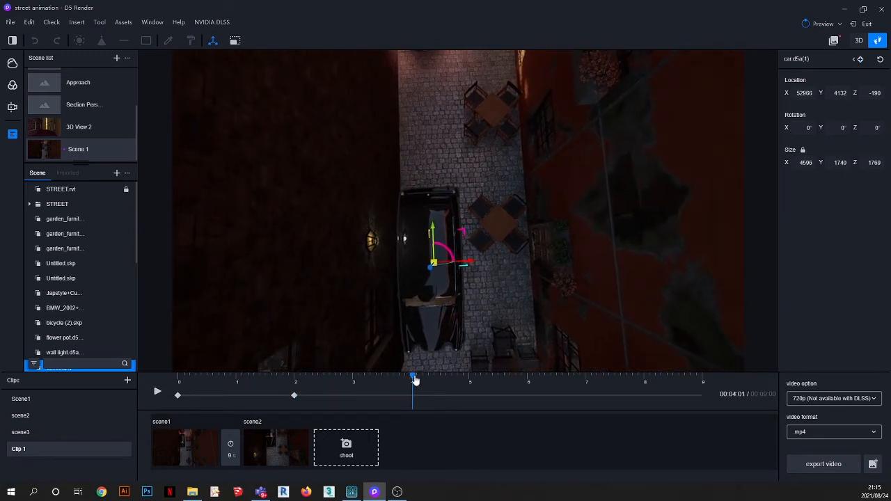
click(860, 61)
drag(433, 230, 439, 326)
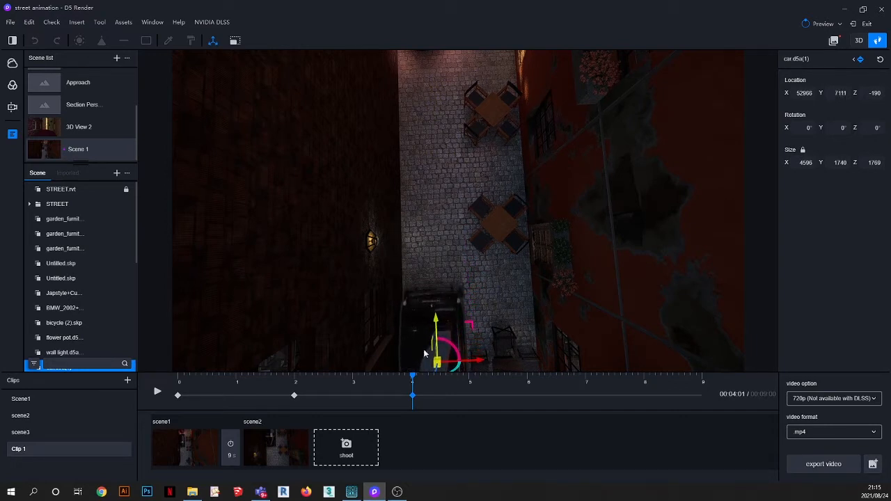
Step: Add a car keyframe at 6 s, preview the clip, and move the car to Y 9079 at that keyframe
drag(413, 382, 523, 384)
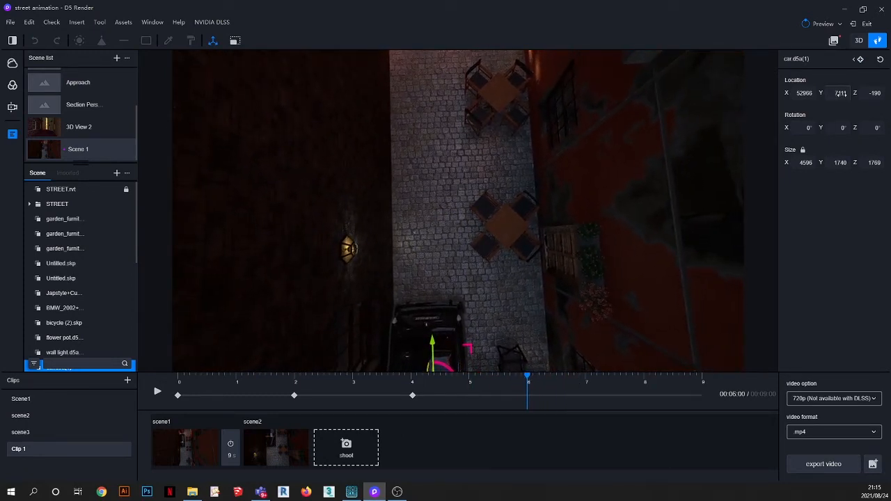
click(861, 60)
drag(527, 380, 136, 369)
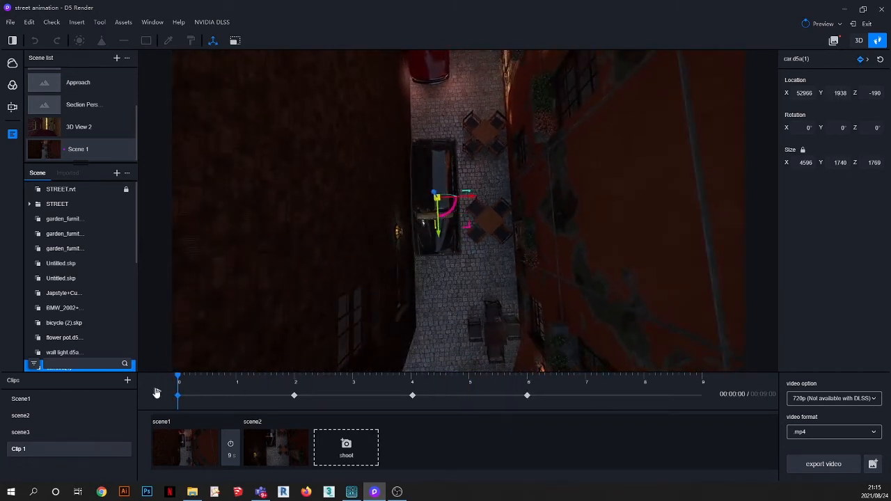
click(156, 394)
drag(178, 376, 528, 376)
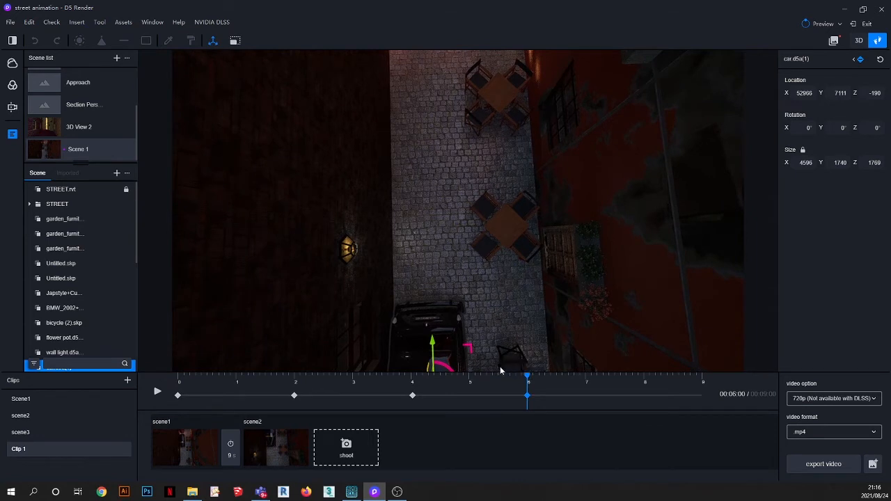
drag(441, 346, 434, 418)
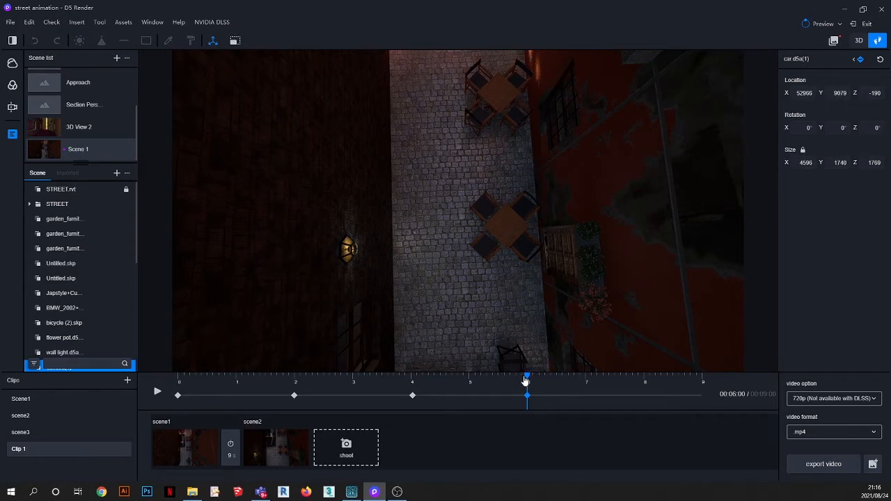
Step: Add a car keyframe at 8 s holding the 6 s position, and replay the clip from the start
drag(528, 376, 645, 378)
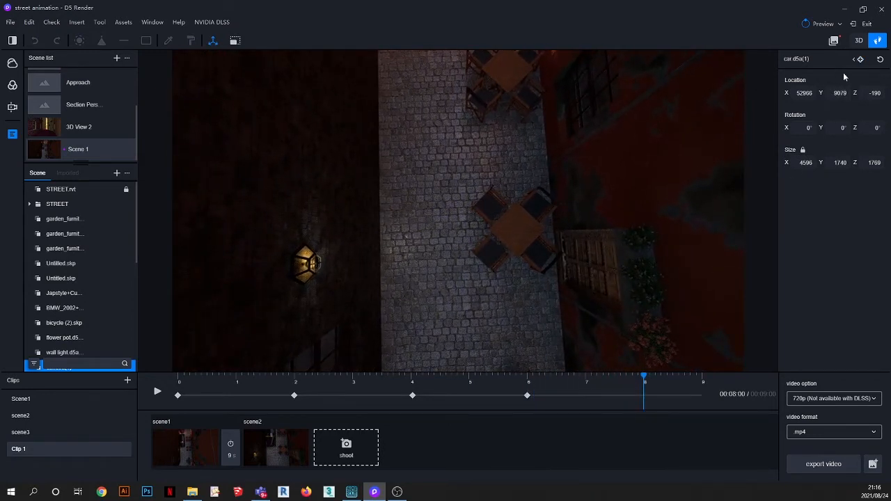
click(861, 60)
drag(646, 378, 132, 365)
click(158, 392)
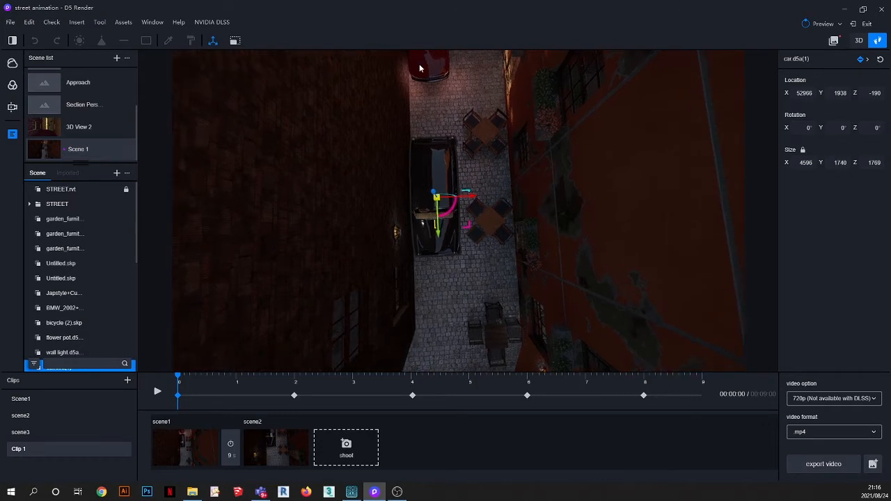
Step: Switch to 3D navigation and select the wall light beside the black car in a close-up view
right_drag(433, 112, 426, 45)
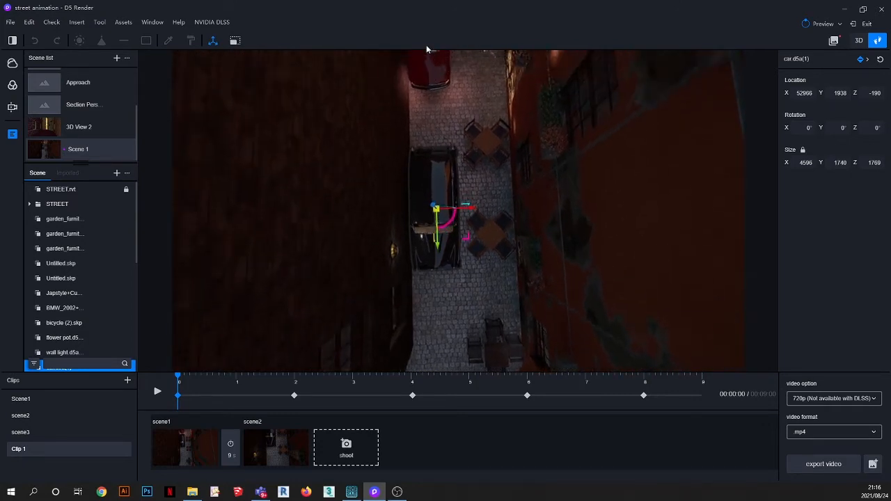
scroll(427, 69, up, 1)
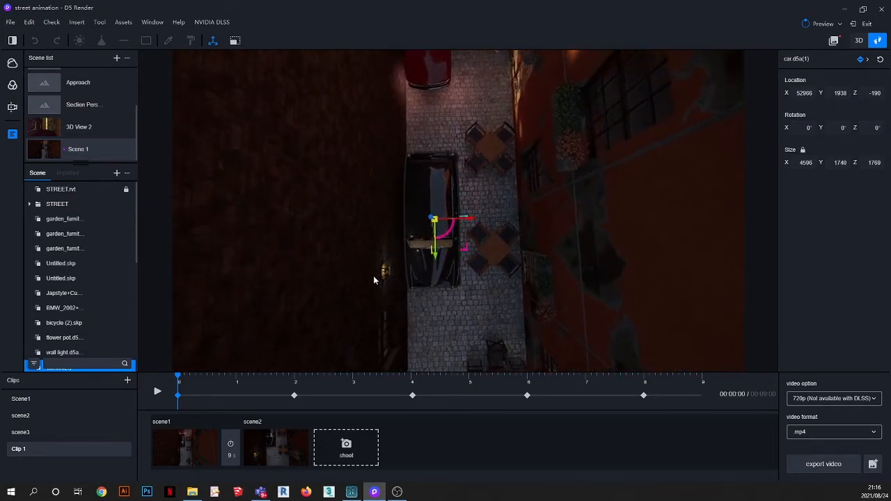
scroll(374, 278, up, 2)
scroll(357, 301, up, 4)
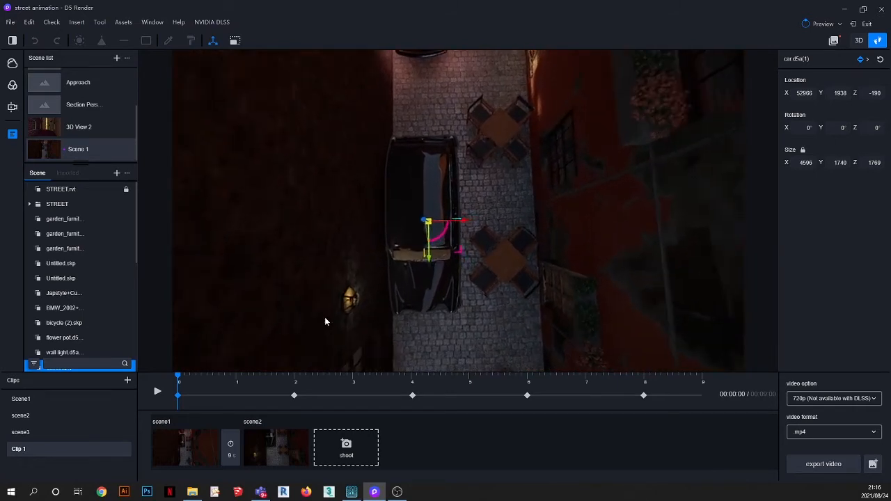
click(860, 40)
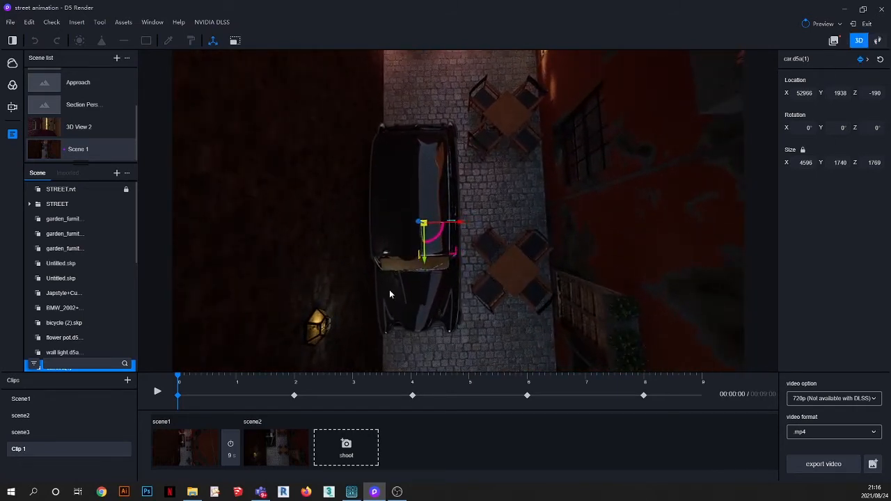
scroll(301, 354, up, 5)
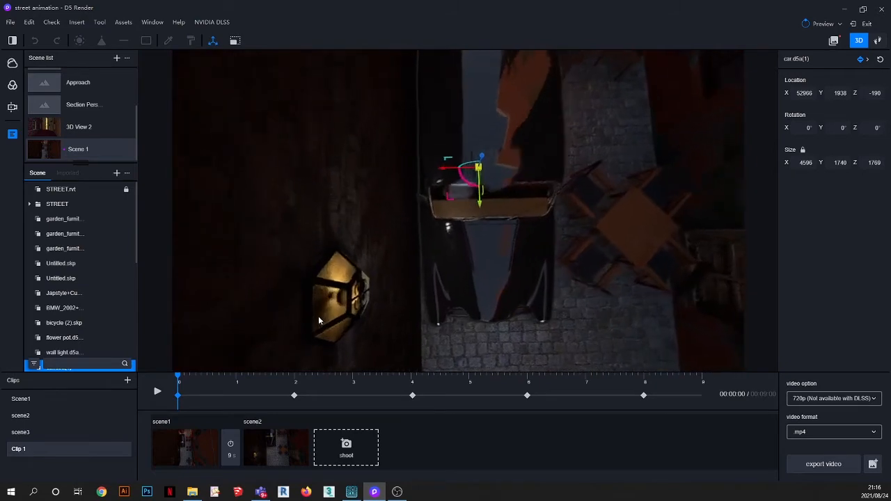
scroll(343, 297, up, 6)
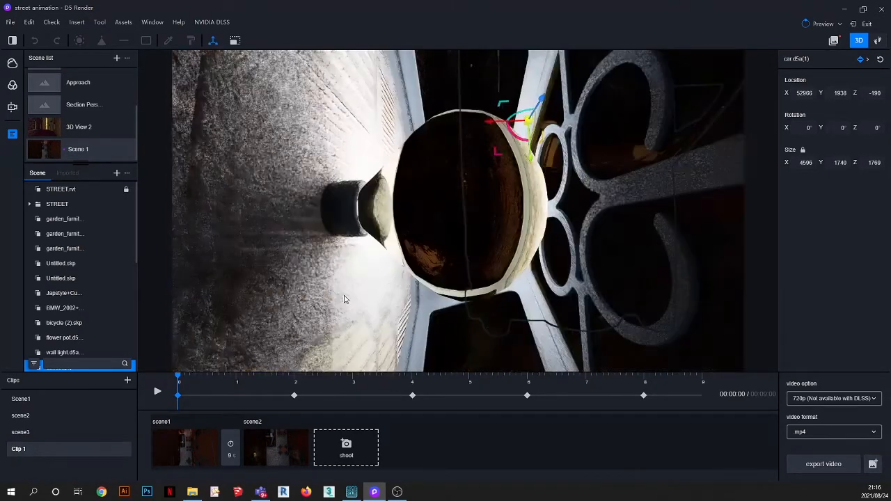
click(537, 207)
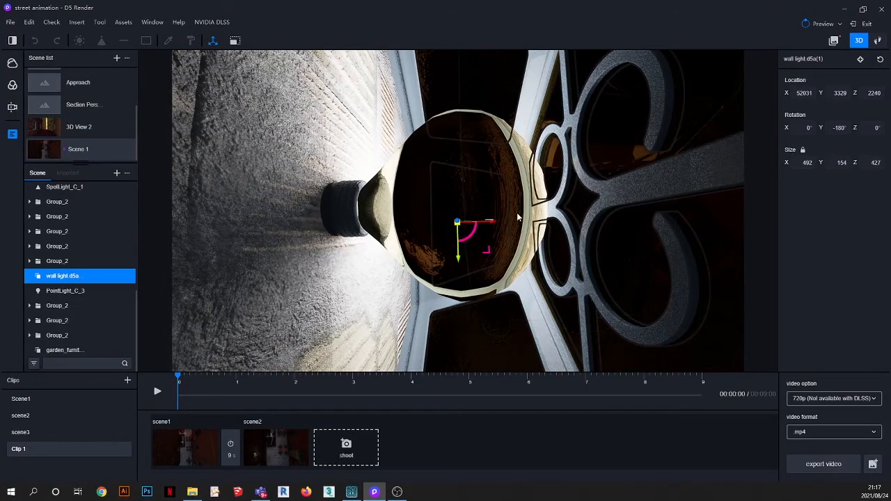
Step: Select PointLight_C_3 inside the wall lamp and toggle its visibility off and on to verify which light it is
right_drag(518, 213, 515, 179)
click(11, 134)
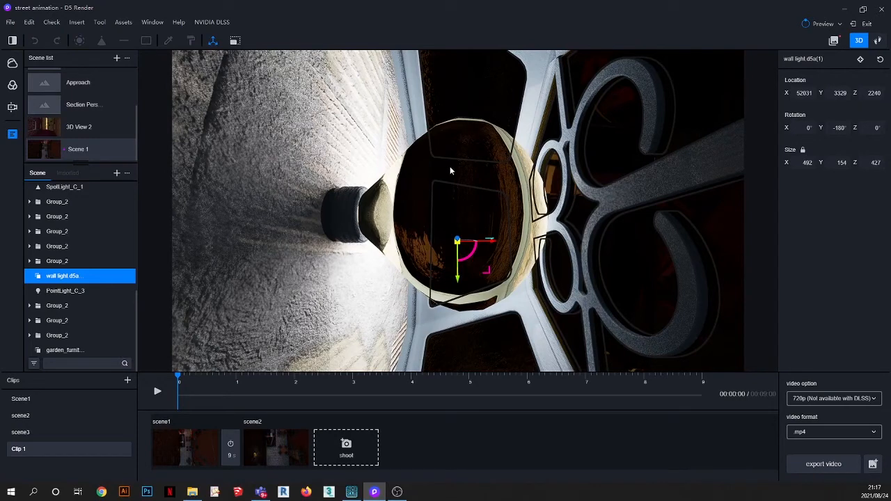
scroll(439, 197, down, 3)
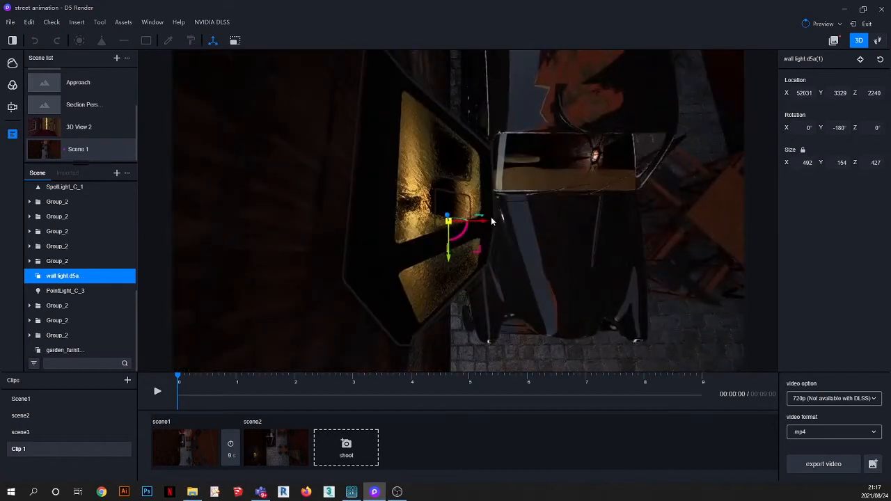
right_drag(461, 213, 466, 277)
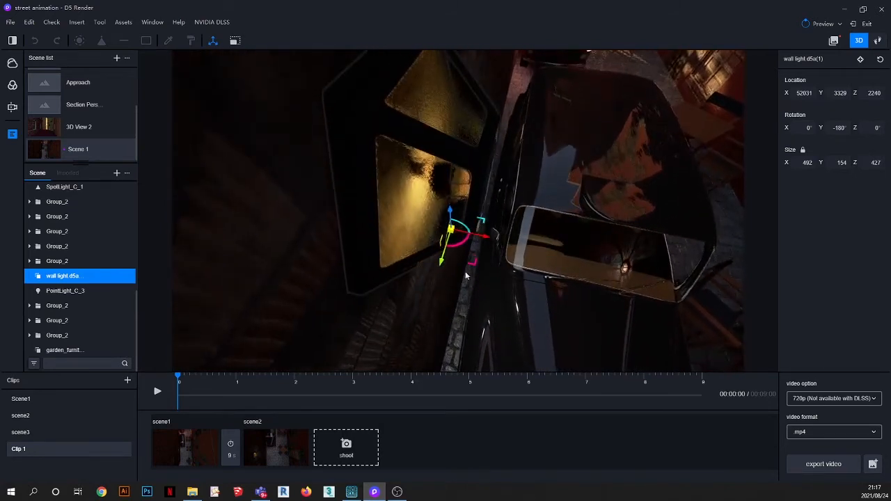
click(115, 292)
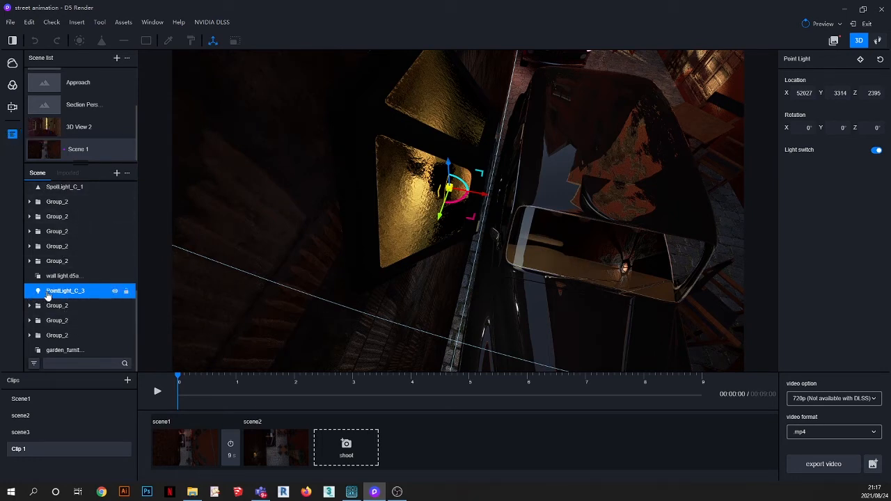
click(115, 291)
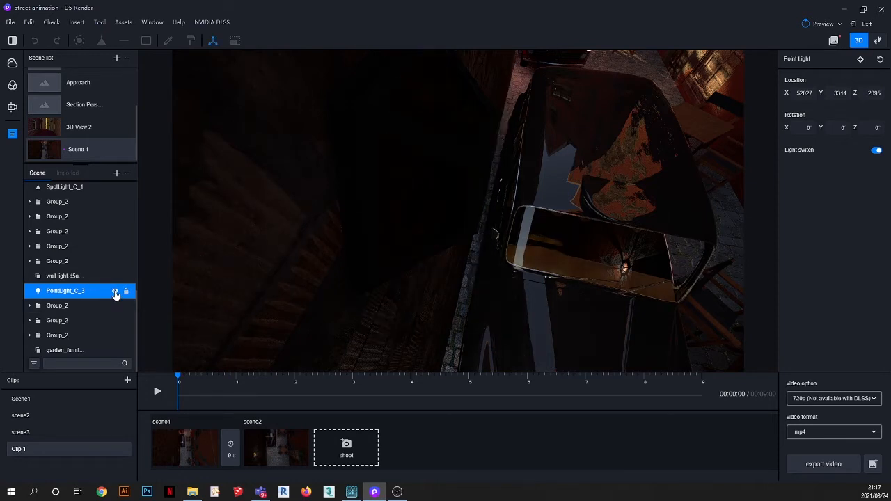
click(115, 292)
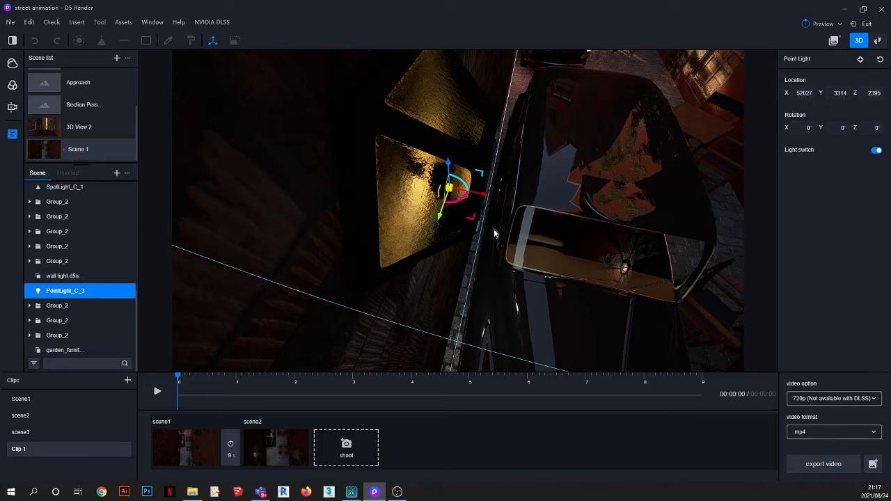
Step: From the scene1 shot, keyframe the wall lamp's point light switched off at 00:00:00 and on at 00:03:26
click(176, 449)
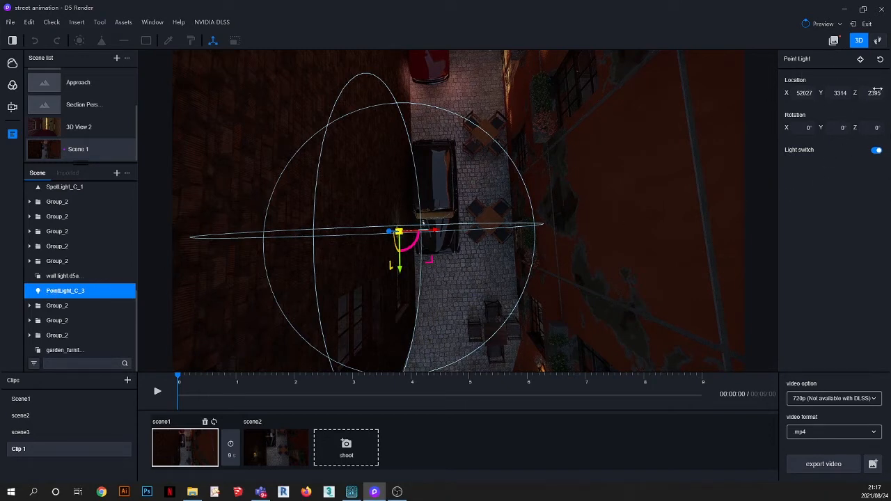
click(876, 151)
drag(179, 375, 402, 379)
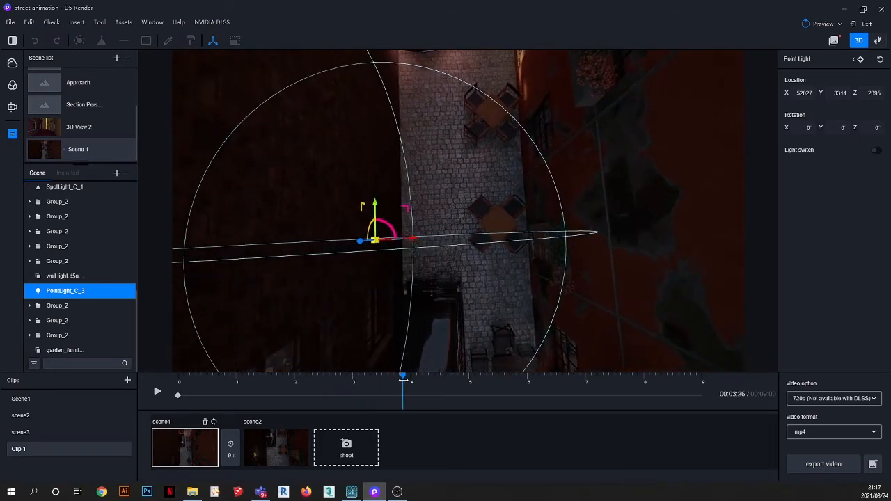
click(877, 151)
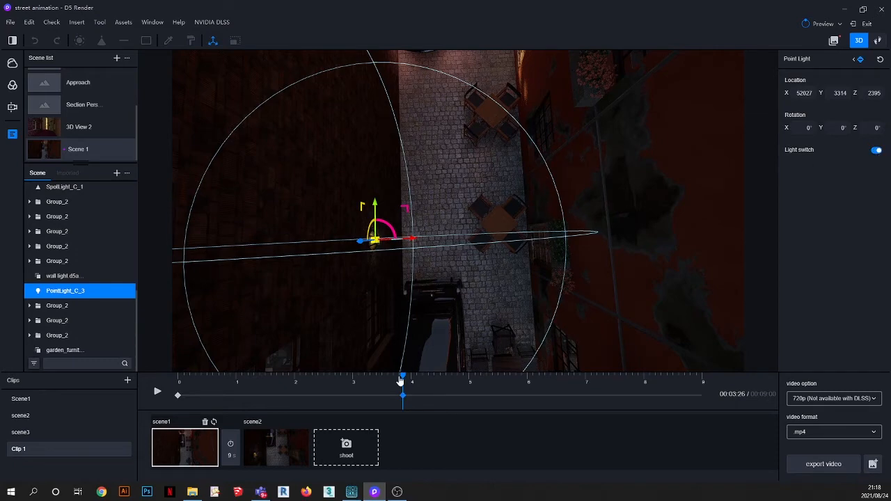
drag(401, 379, 176, 381)
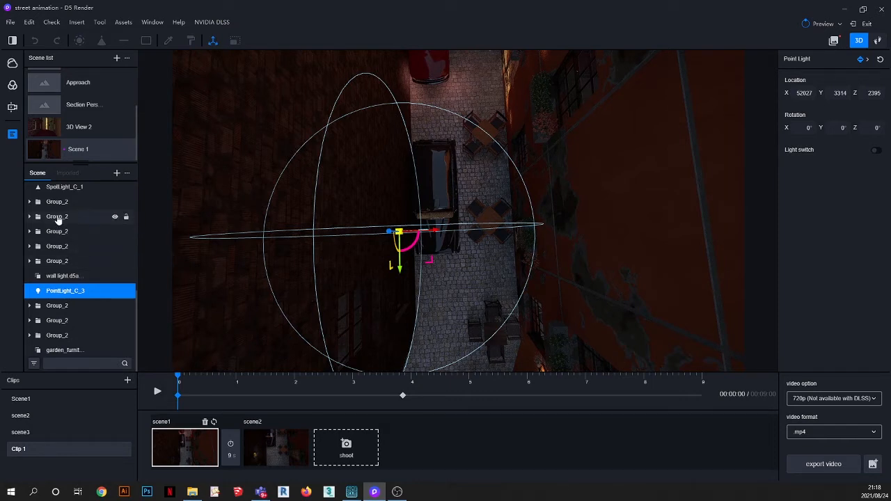
Step: Select the black car in the alley and play Clip 1 from its start
click(437, 178)
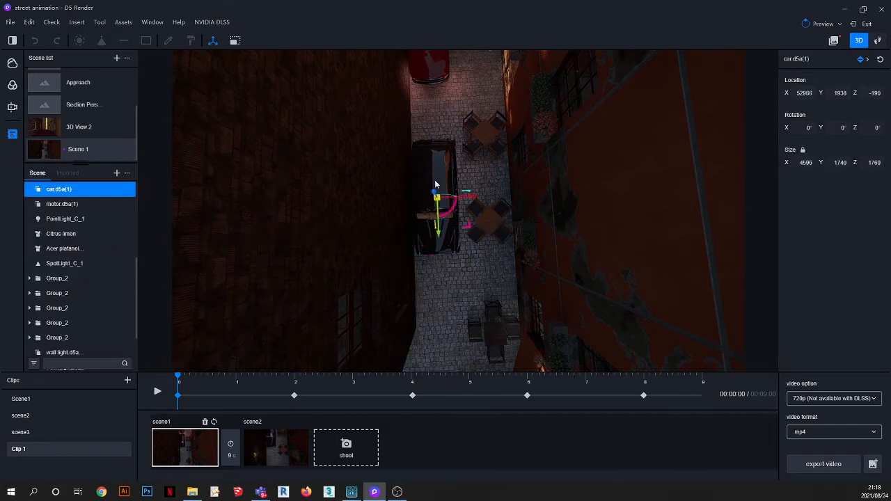
click(157, 394)
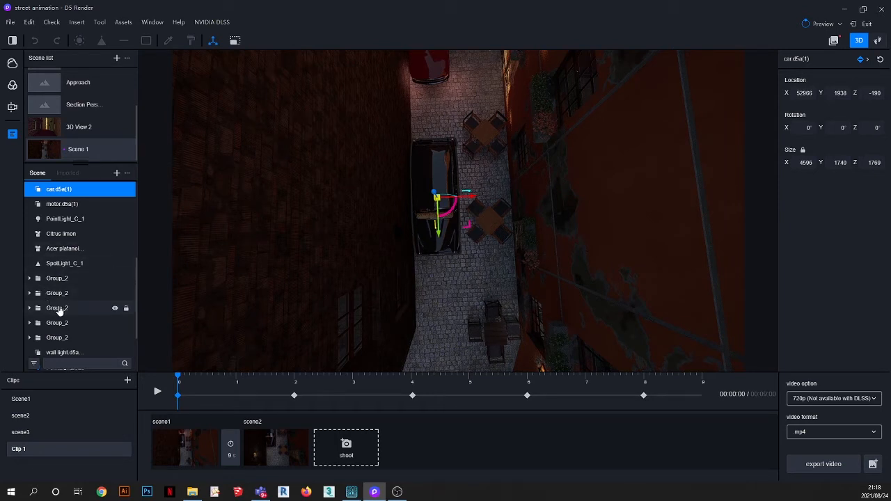
Step: Locate PointLight_C_1 in the scene objects and toggle its visibility off and back on to check its effect
scroll(59, 311, down, 5)
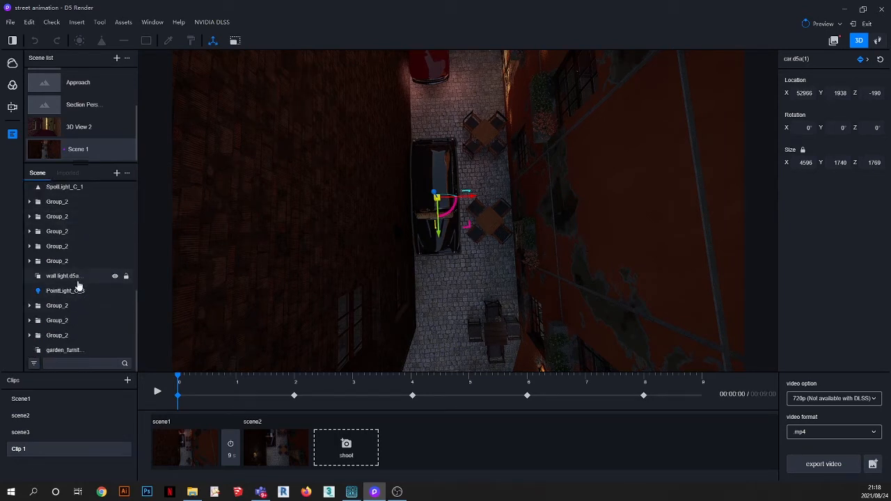
scroll(78, 286, up, 5)
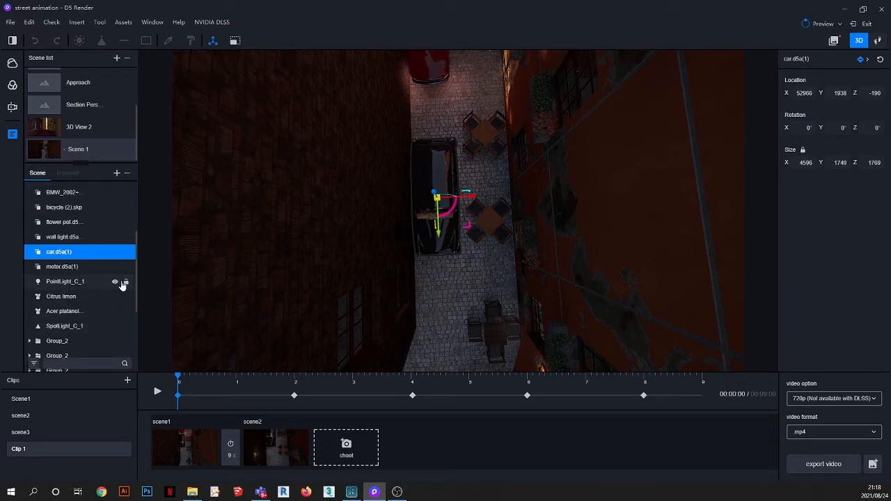
click(115, 285)
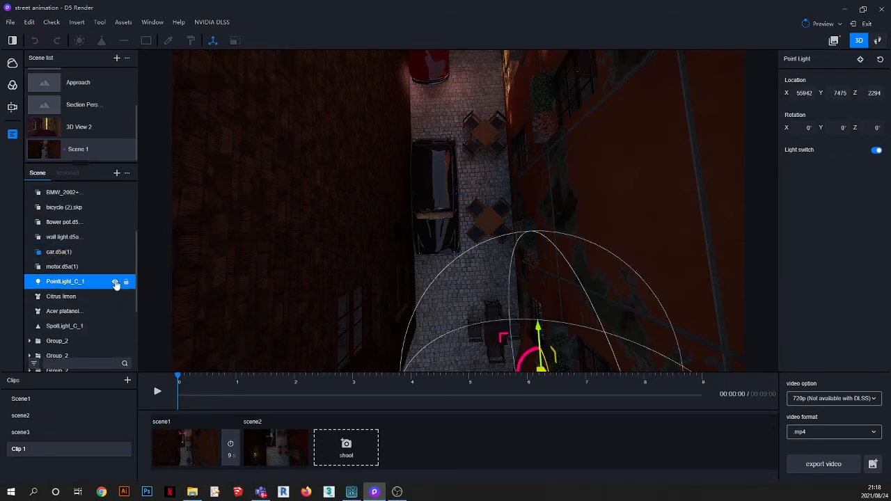
click(115, 284)
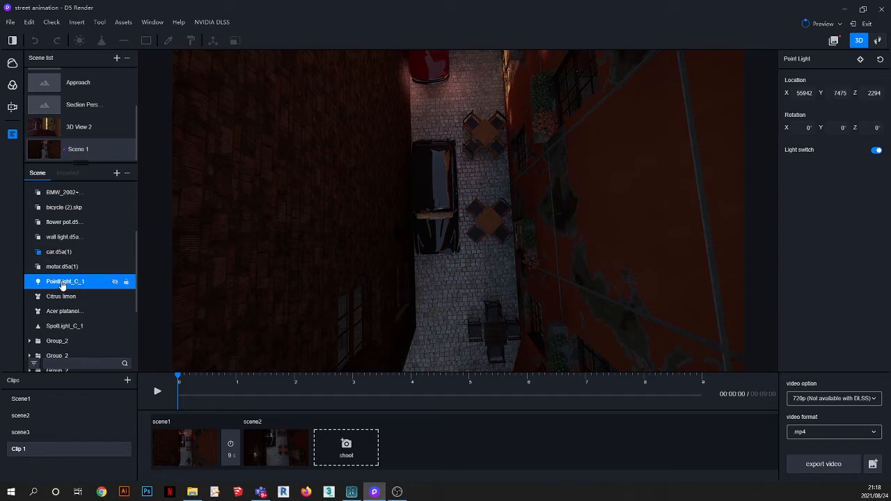
click(115, 282)
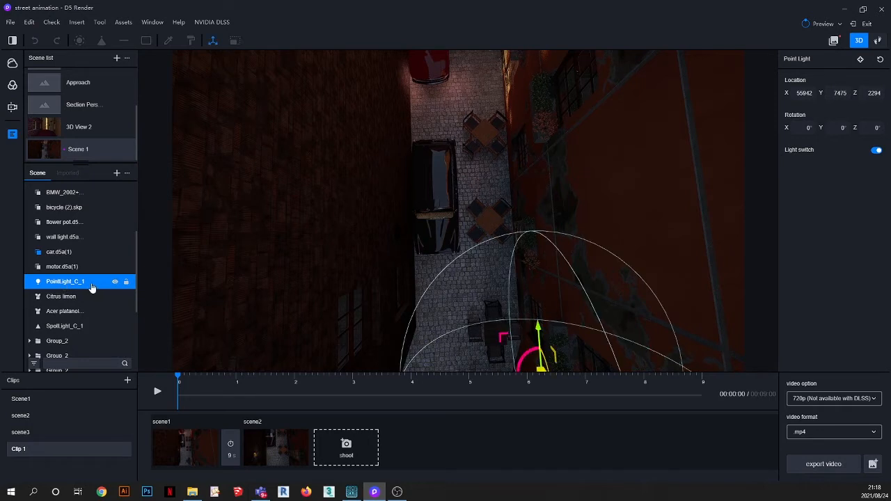
Step: Keyframe PointLight_C_1's light switch off at the clip's start and on at 00:04:02, and preview Clip 1
click(876, 152)
drag(176, 377, 415, 385)
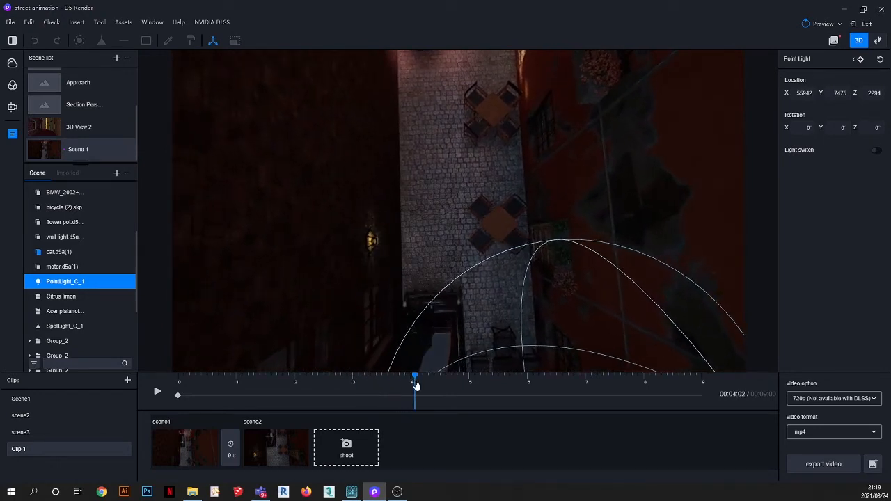
click(878, 152)
drag(415, 375, 135, 377)
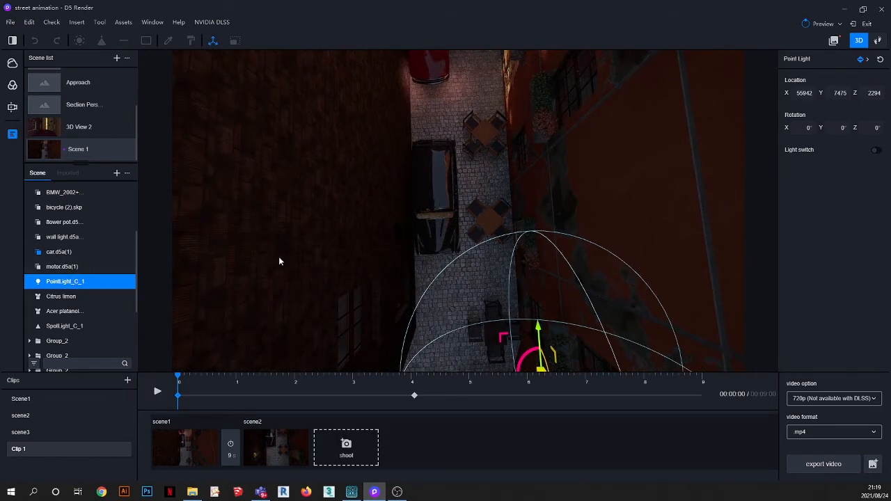
click(447, 180)
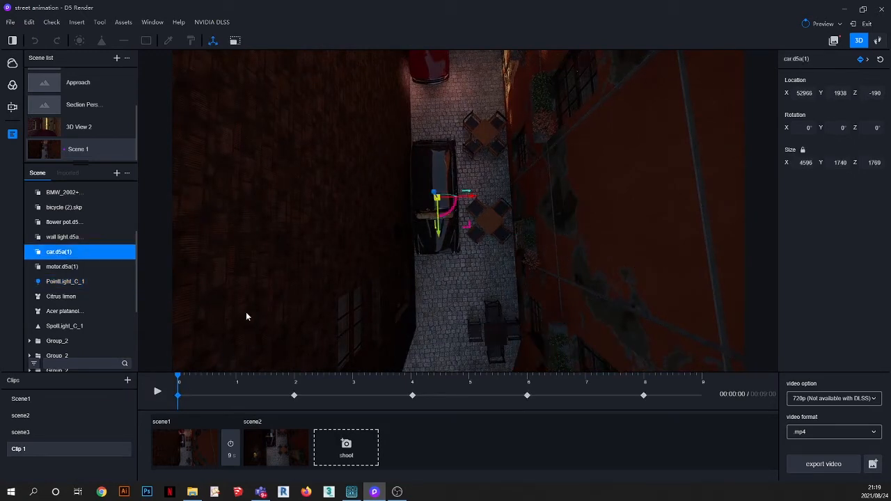
click(156, 393)
Step: Examine the red car's front end and headlights up close, and return to the saved Scene 1 view
scroll(424, 54, up, 5)
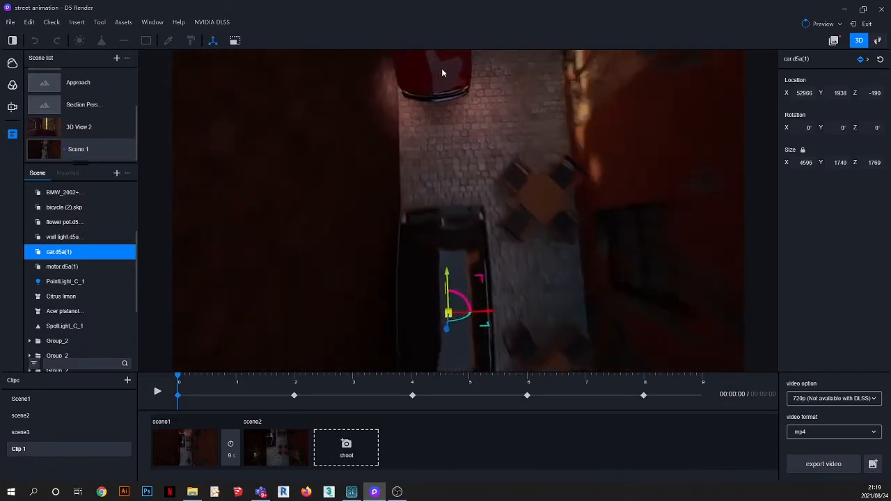
scroll(443, 70, up, 6)
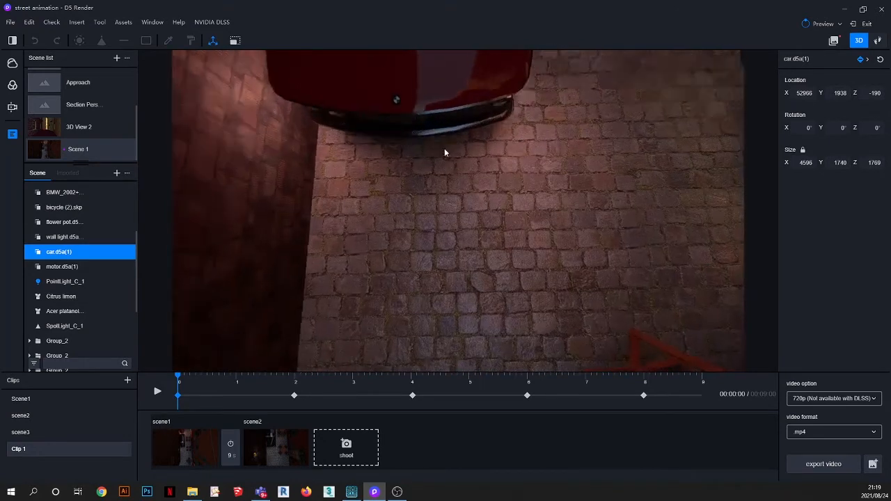
middle_drag(445, 153, 497, 81)
scroll(497, 81, up, 2)
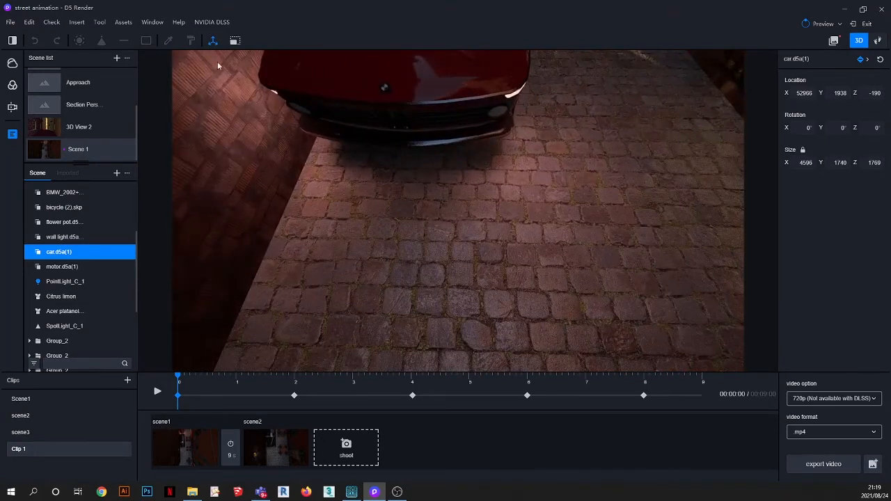
scroll(502, 80, up, 2)
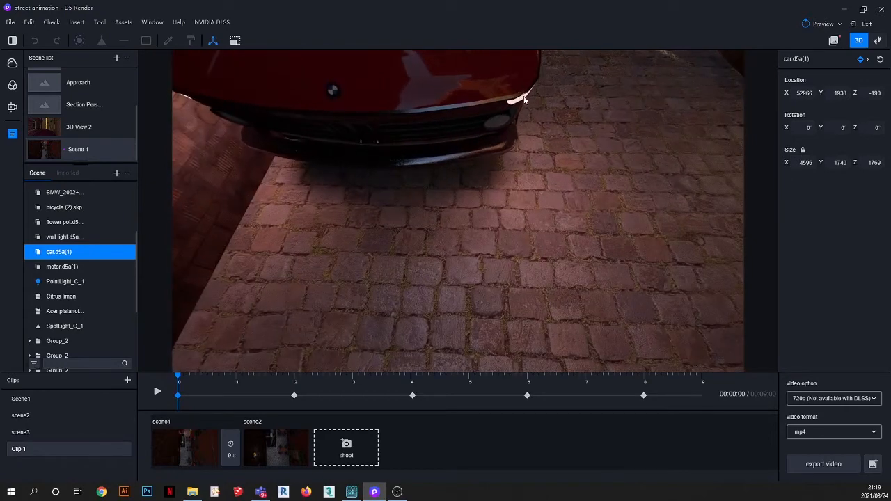
click(39, 146)
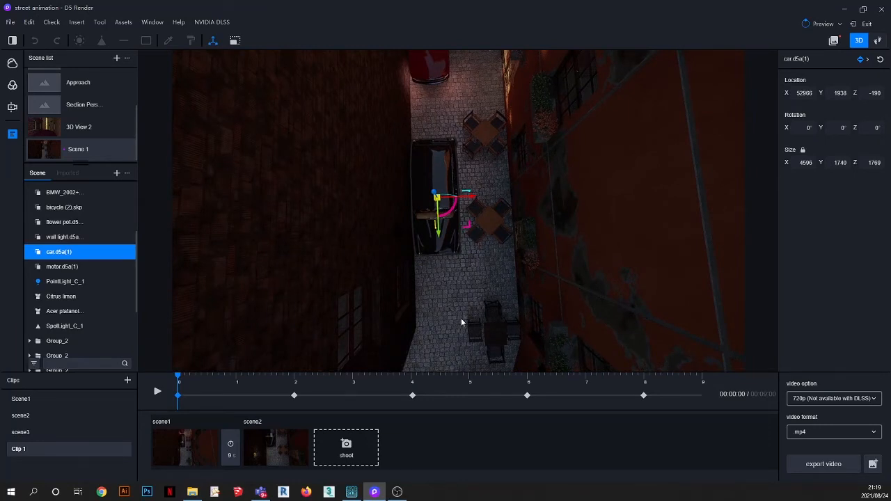
Step: Create a new clip and shoot its first view from street level, looking along the alley past the motorbikes toward the black car
right_drag(456, 305, 446, 199)
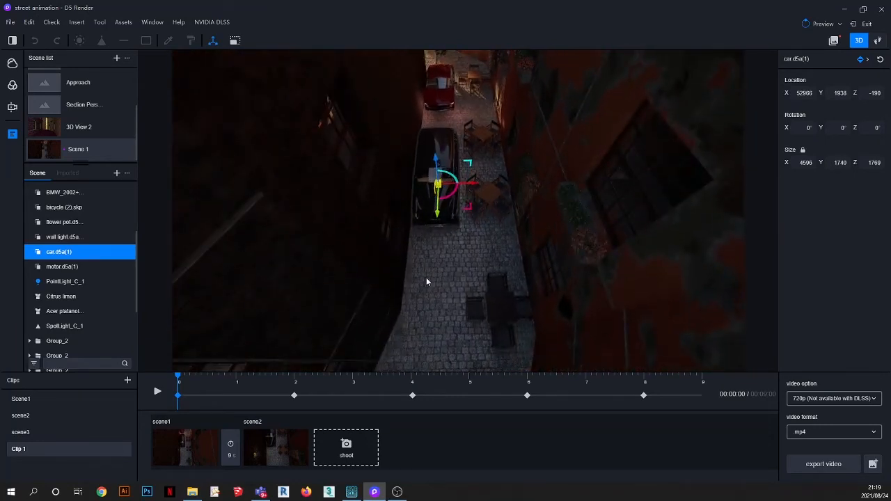
right_drag(427, 281, 422, 175)
right_drag(422, 213, 457, 207)
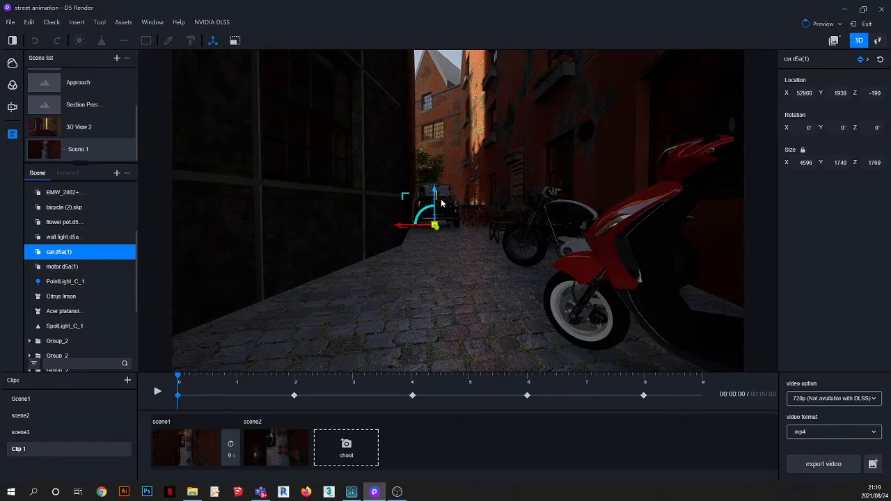
click(128, 381)
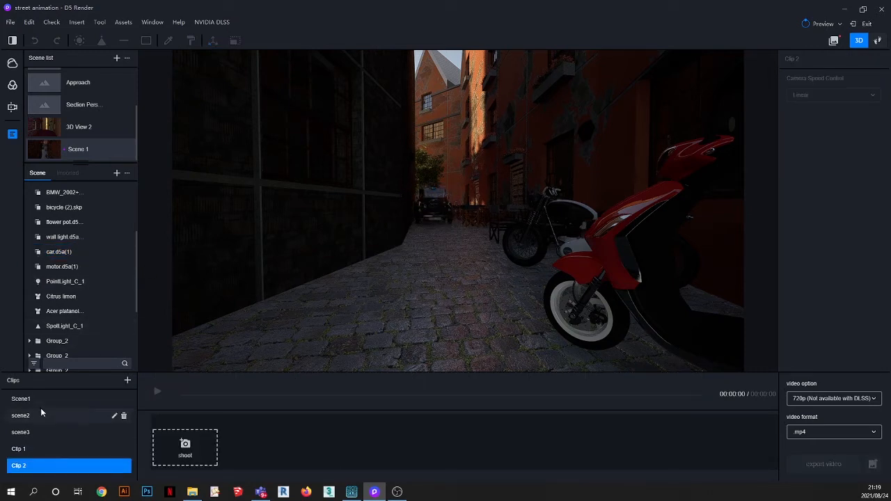
click(430, 204)
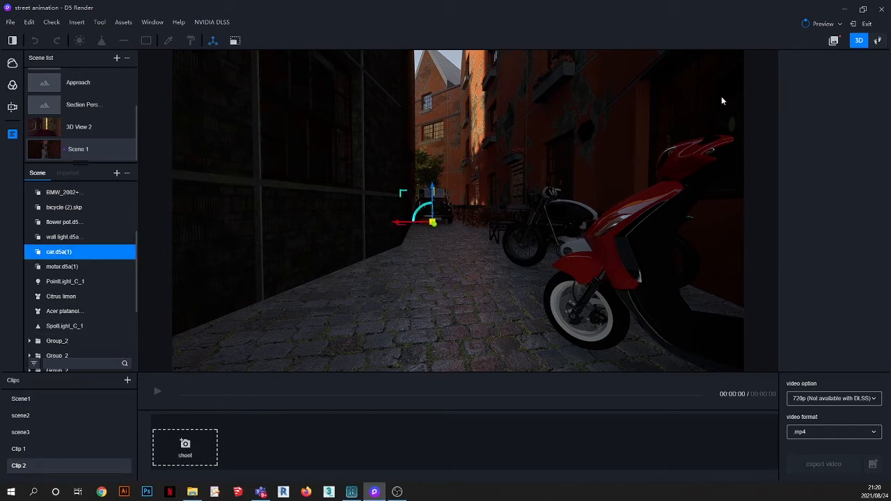
click(878, 40)
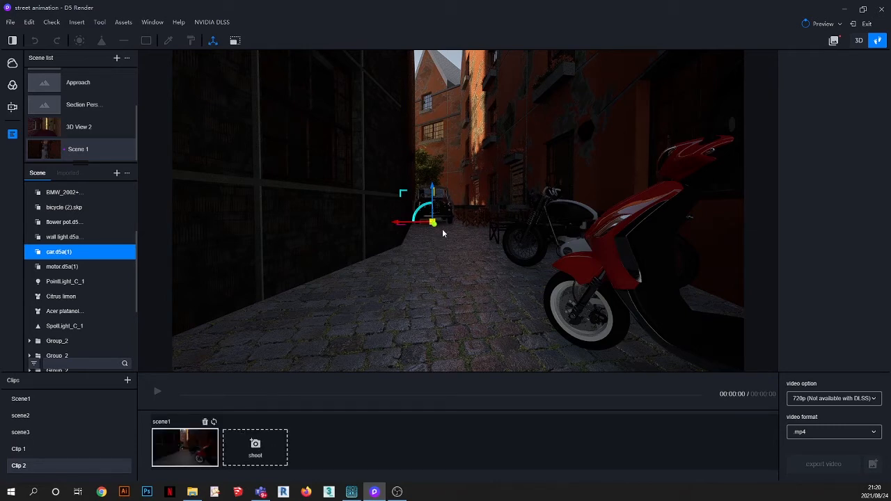
Step: Walk the camera forward along the alley toward the black car and shoot the clip's second view
key(w)
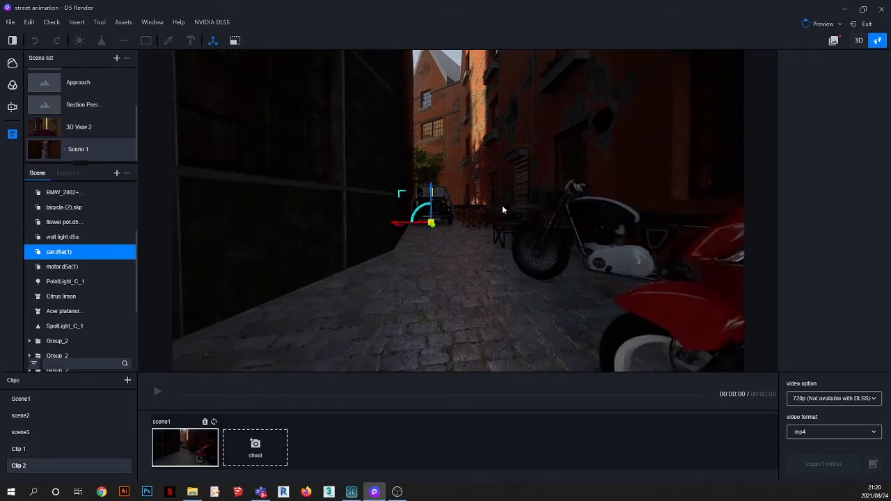
key(w)
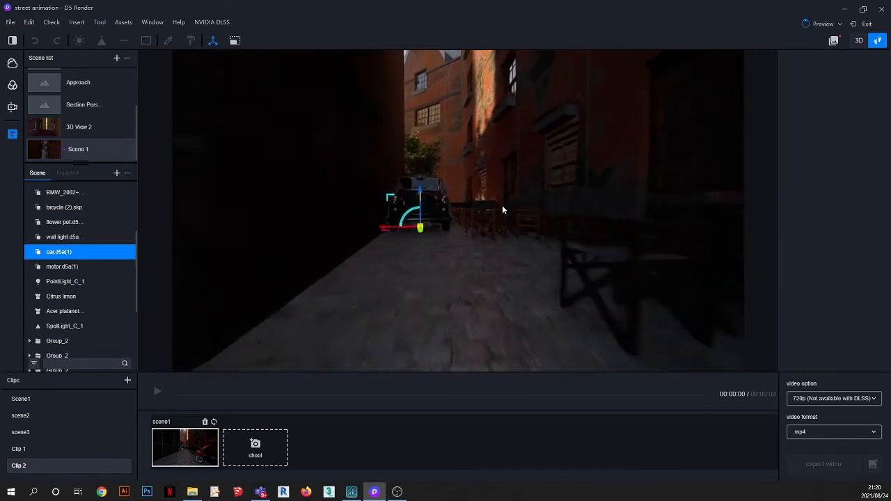
key(w)
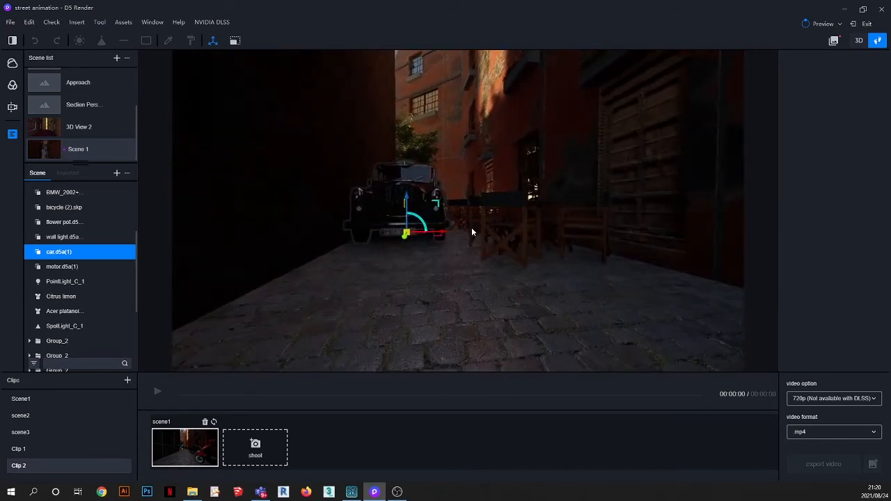
click(257, 455)
Step: Add a keyframe for the black car at the clip's start and move the car along the alley to Y 3829
click(199, 457)
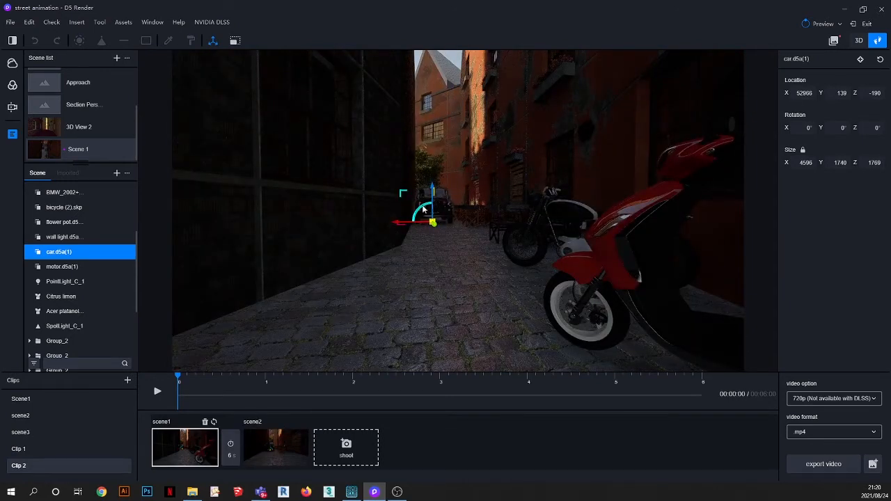
key(Escape)
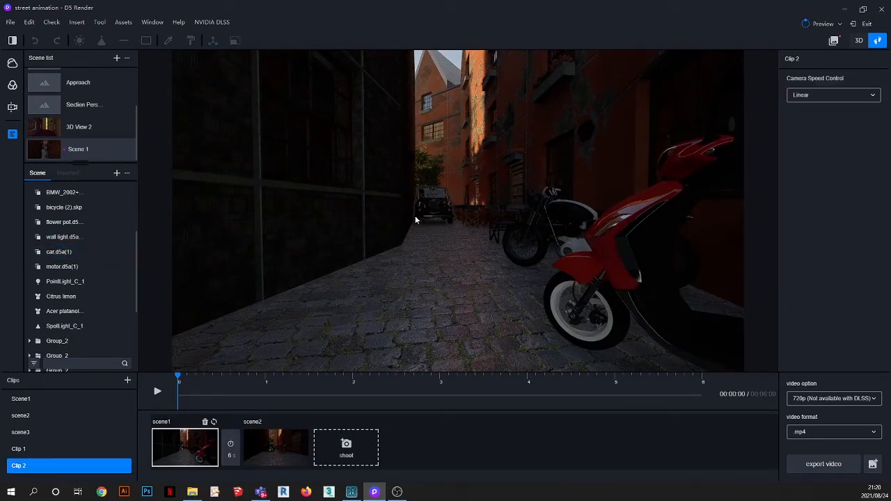
click(428, 201)
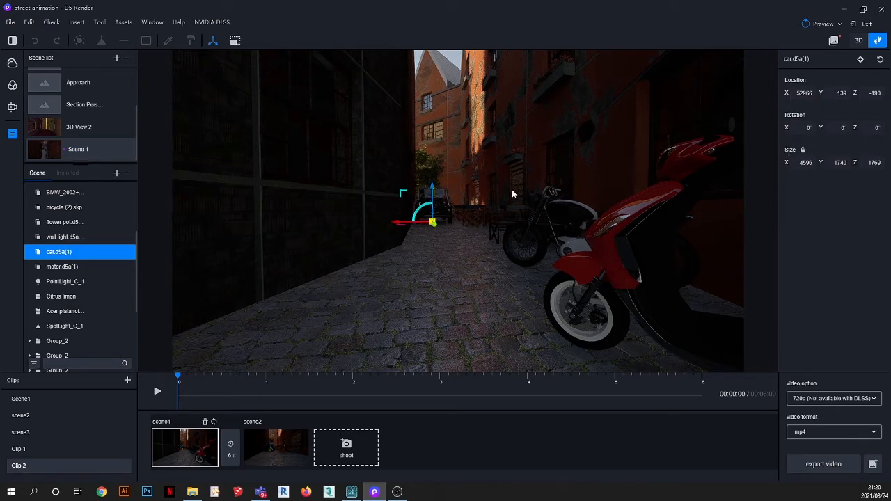
scroll(443, 237, down, 3)
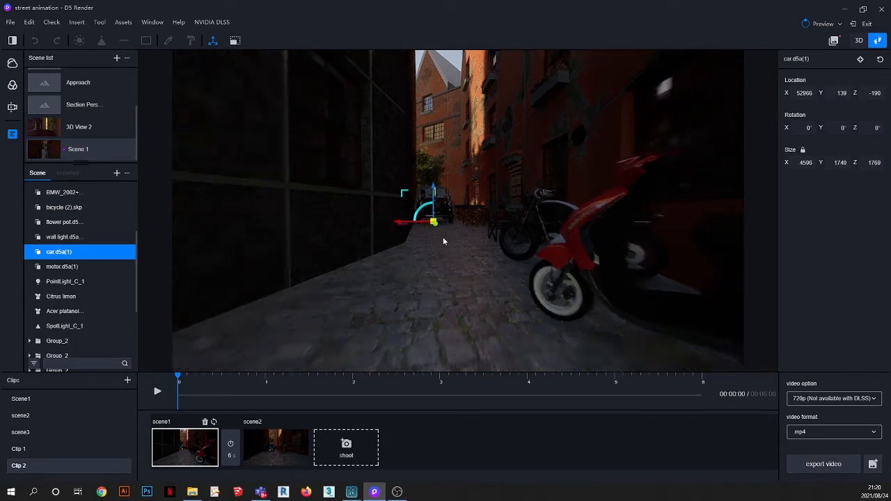
click(859, 40)
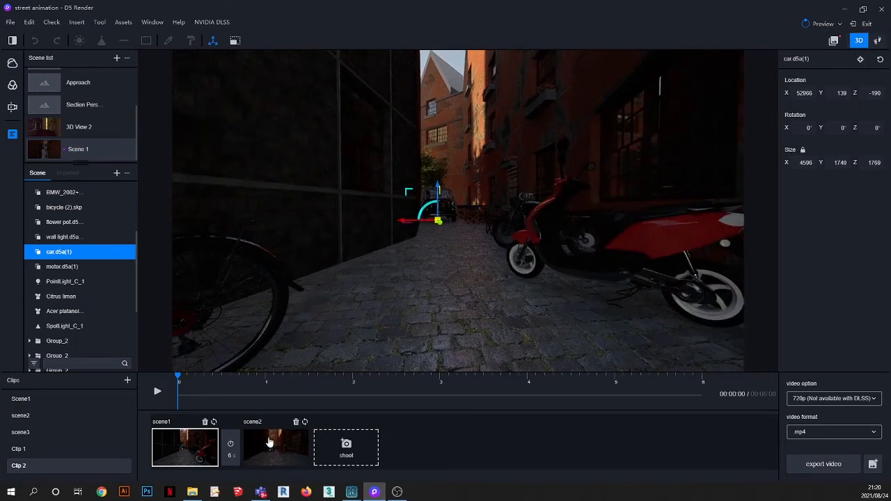
right_drag(475, 231, 476, 278)
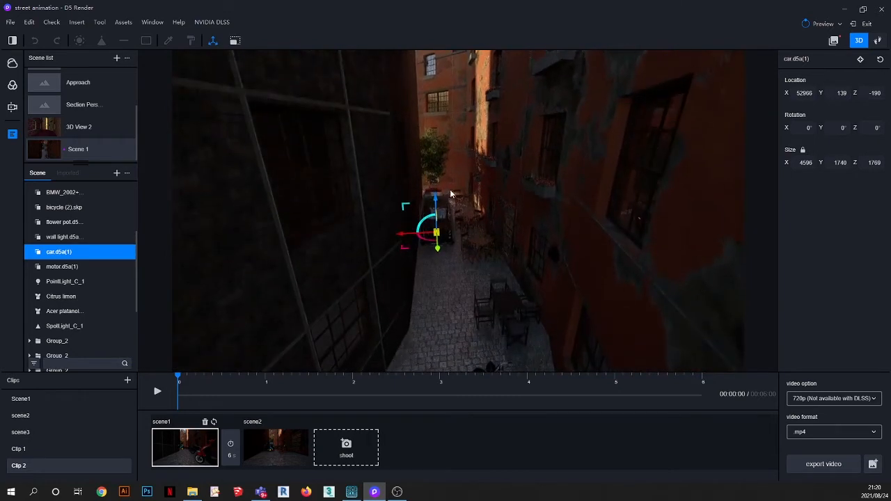
right_drag(452, 192, 457, 285)
right_drag(454, 231, 447, 207)
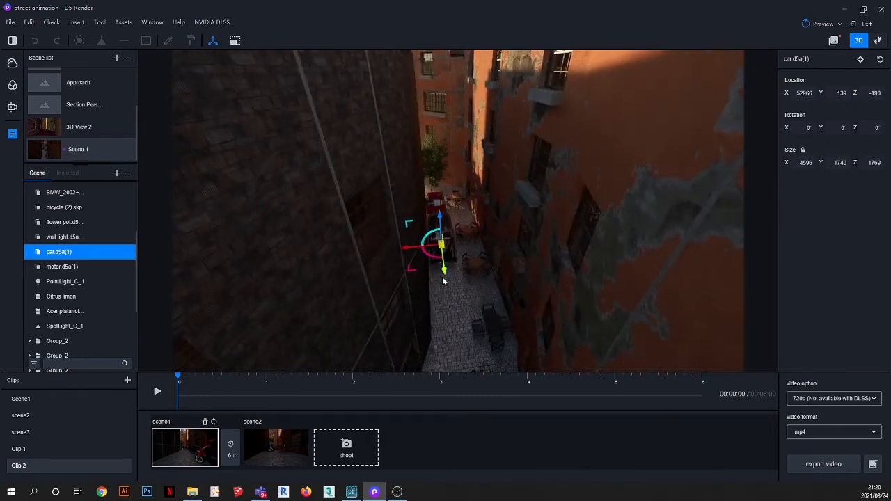
drag(445, 272, 451, 326)
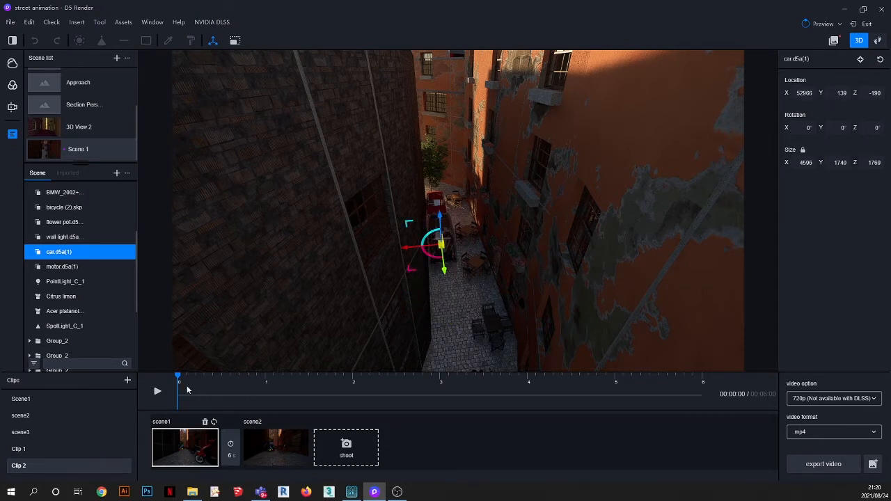
click(860, 59)
drag(445, 272, 452, 332)
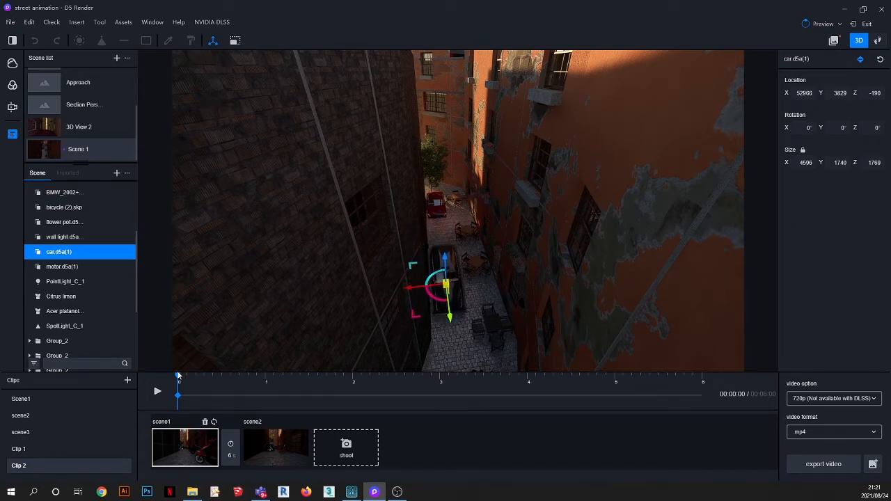
Step: Add a second keyframe for the black car at 00:01:25, and play the clip from the start
drag(178, 374, 339, 383)
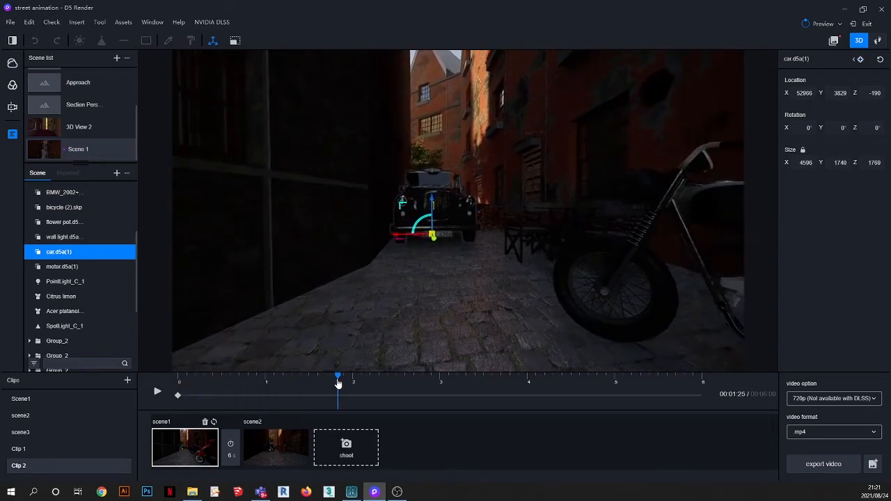
click(860, 60)
drag(337, 377, 167, 383)
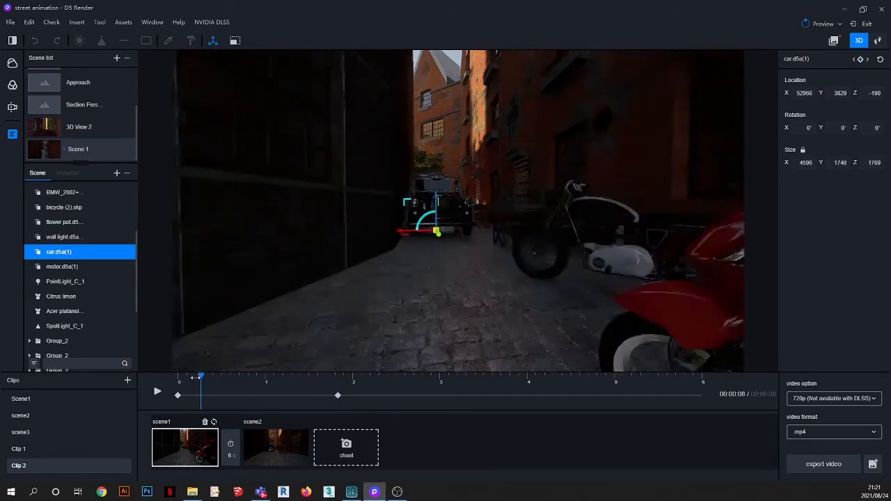
click(158, 392)
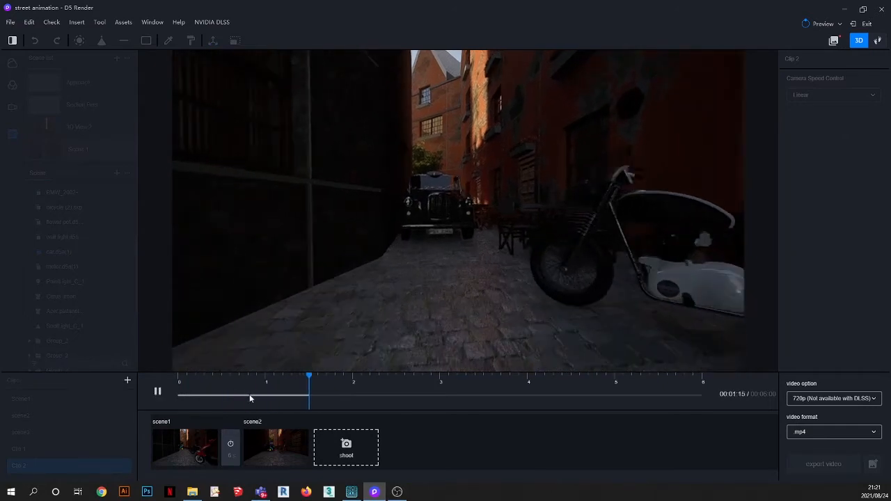
Step: Stop the clip's playback, return to its start and reset the black car's keyframes
click(158, 392)
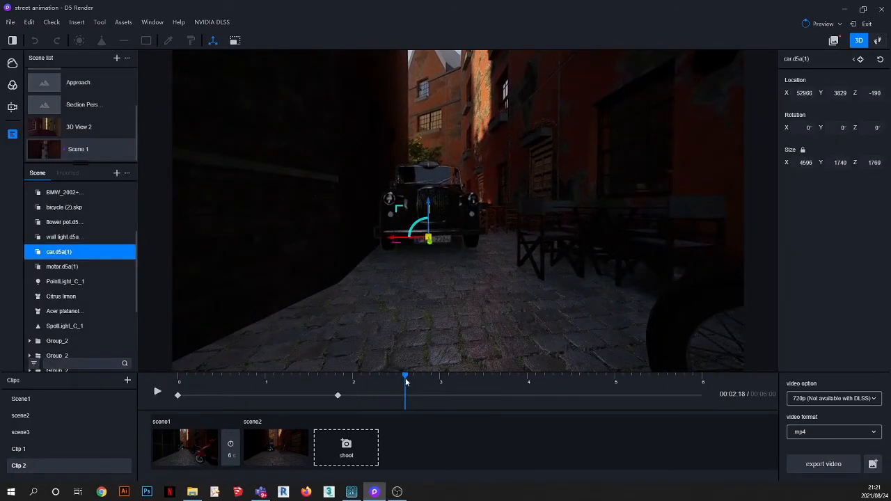
drag(406, 381, 102, 382)
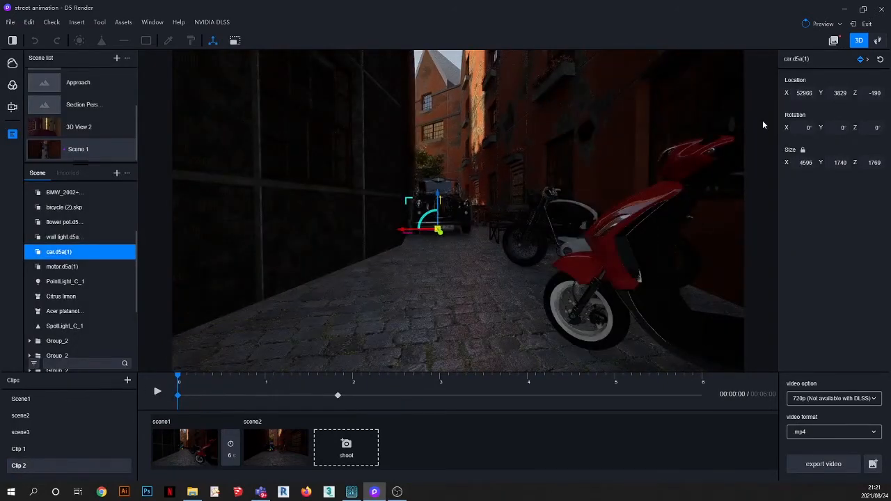
click(880, 59)
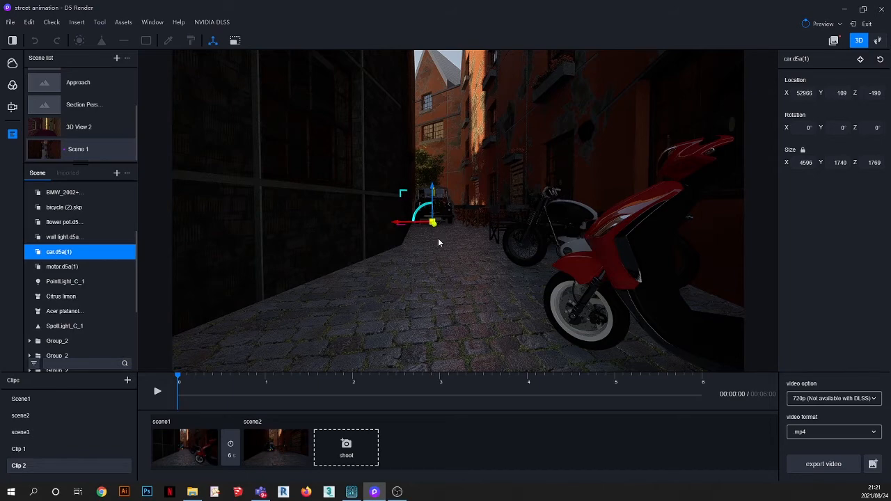
Step: Add a keyframe for the black car at the clip's start and move the car along the alley to Y 4237
middle_drag(438, 239, 421, 355)
middle_drag(455, 218, 454, 247)
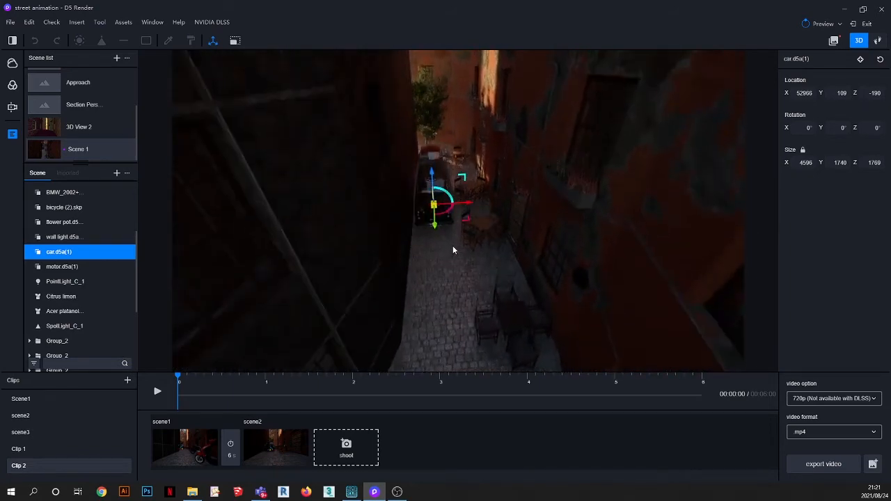
click(861, 59)
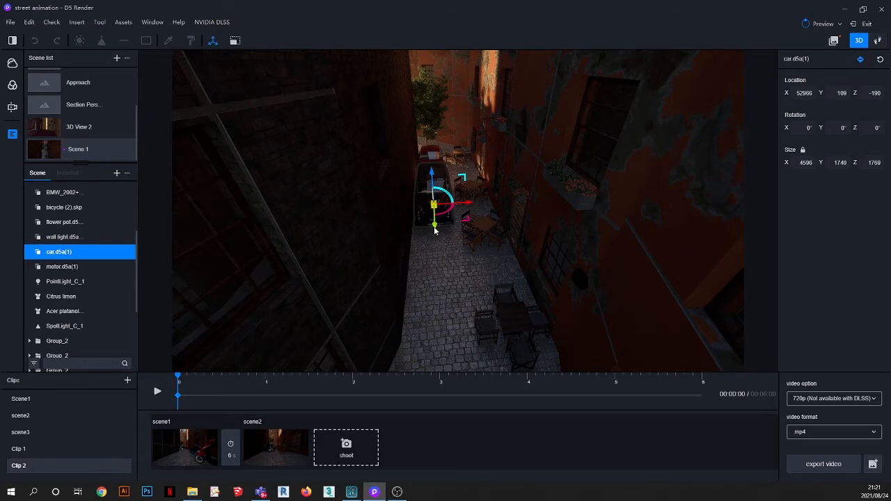
drag(436, 237, 437, 309)
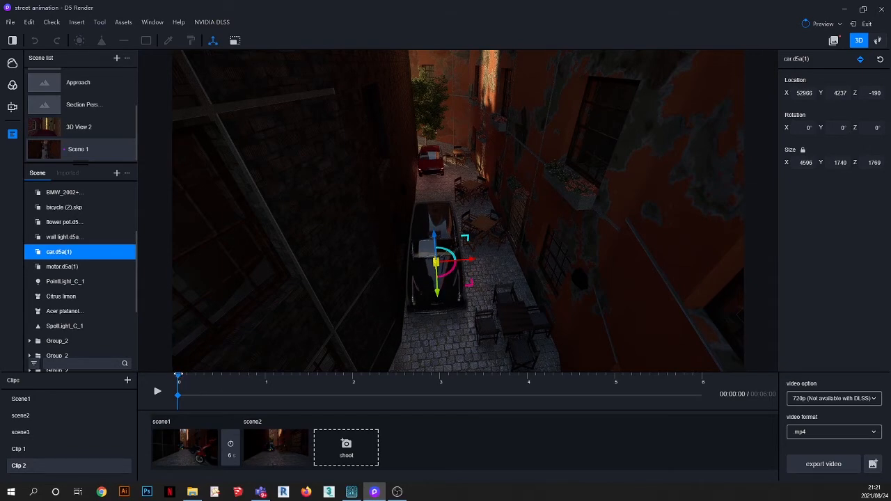
Step: Add a second keyframe for the black car at 00:01:17 and return to the clip's start
drag(178, 376, 316, 375)
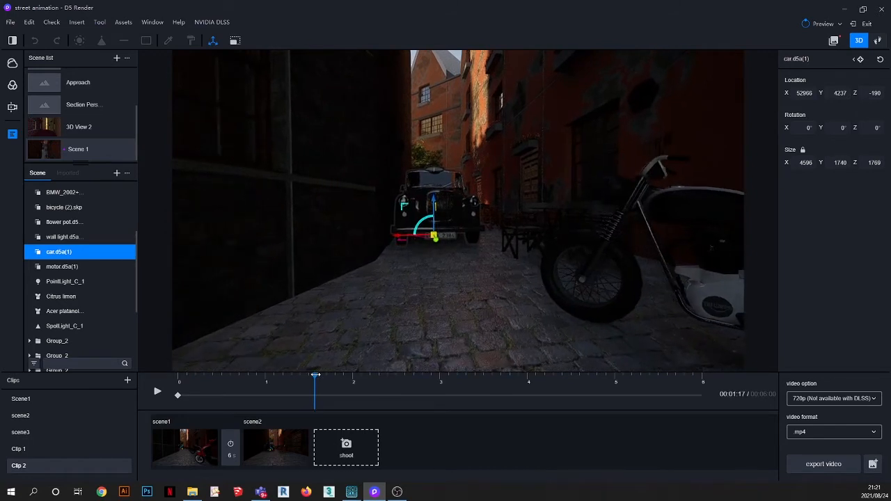
click(862, 60)
drag(315, 376, 139, 382)
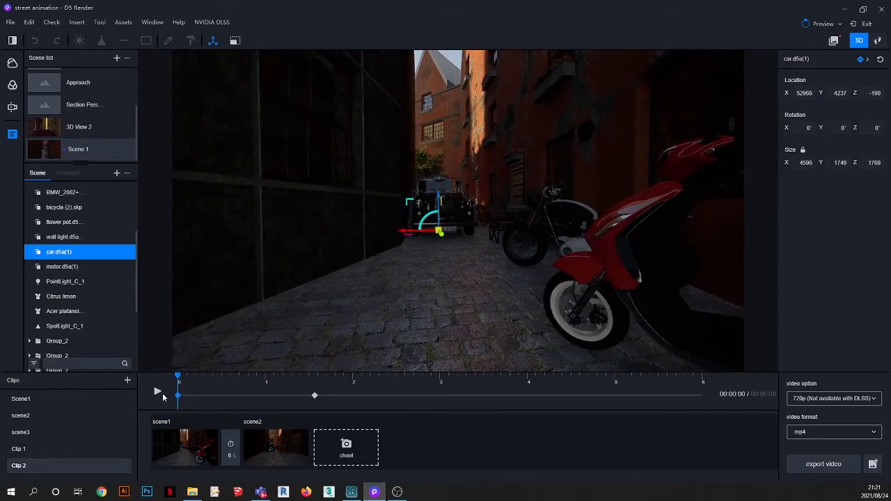
Step: Clear both of the black car's keyframes and view the car in the alley from above
click(881, 60)
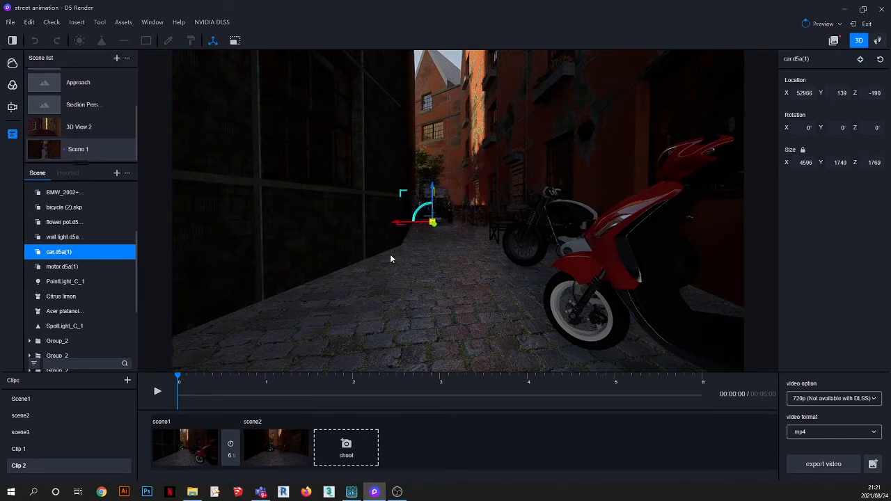
middle_drag(453, 239, 440, 341)
middle_drag(464, 168, 454, 211)
scroll(432, 206, up, 3)
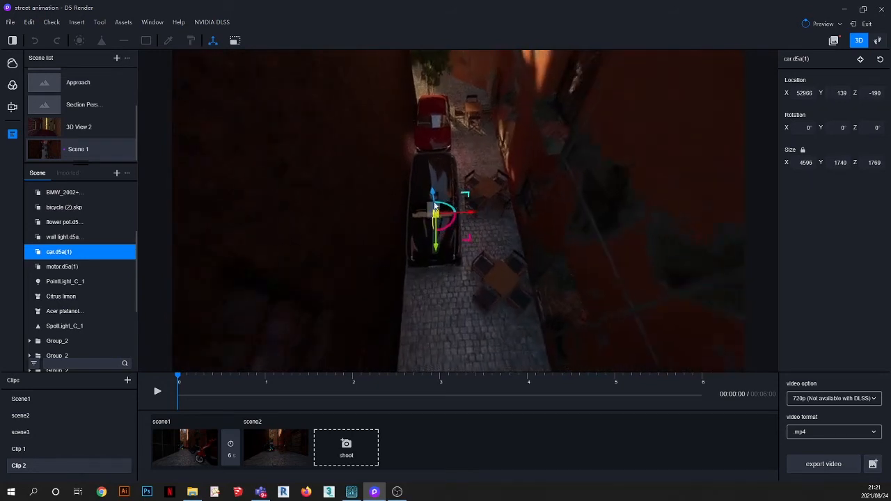
scroll(447, 187, down, 1)
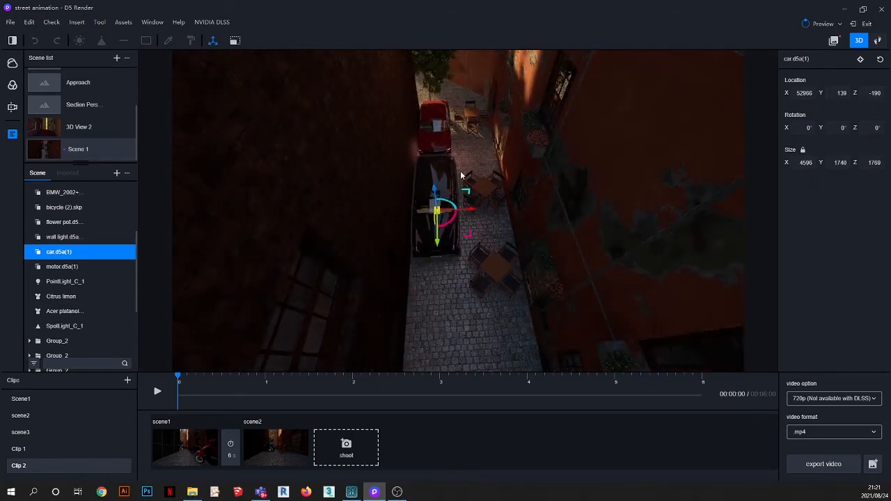
scroll(460, 176, down, 2)
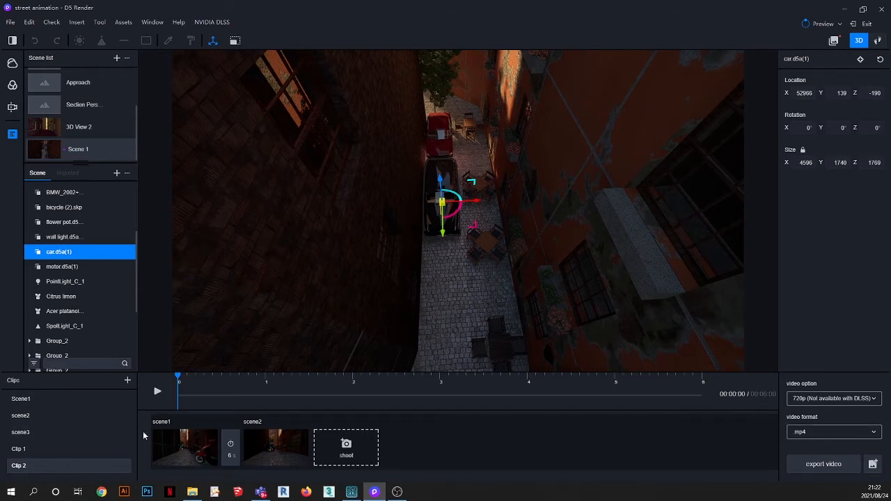
Step: Delete Clip 2 from the clip list
click(32, 451)
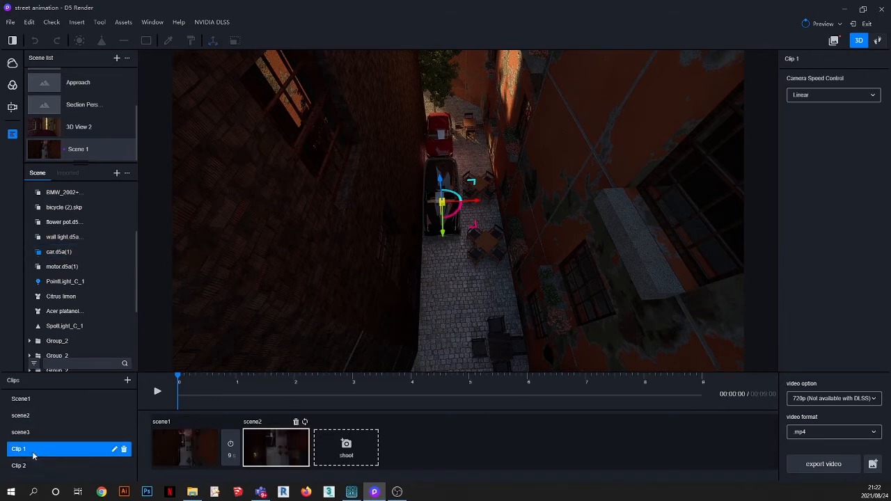
click(67, 465)
click(124, 468)
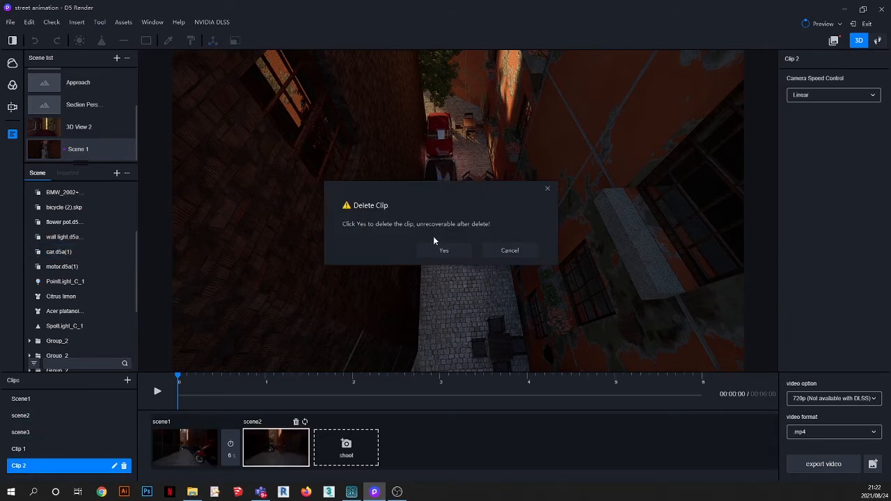
click(446, 251)
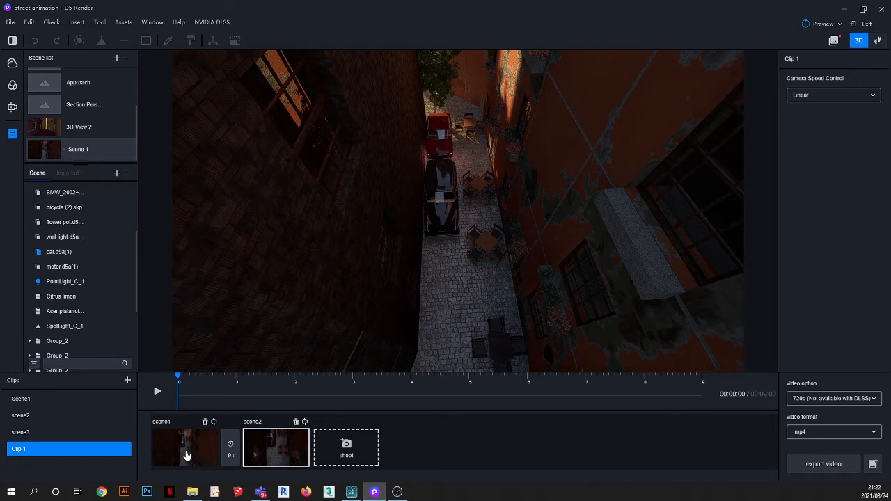
Step: Play Clip 1 from its first view, and leave the video mode
click(185, 454)
click(157, 394)
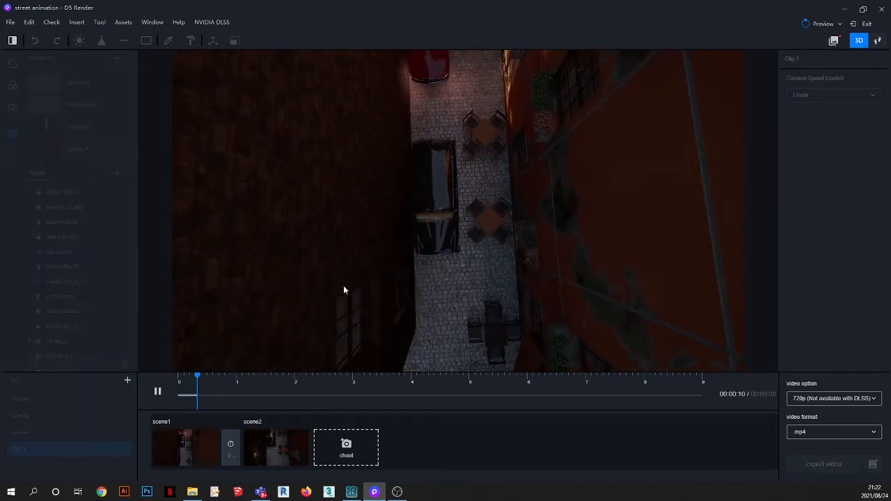
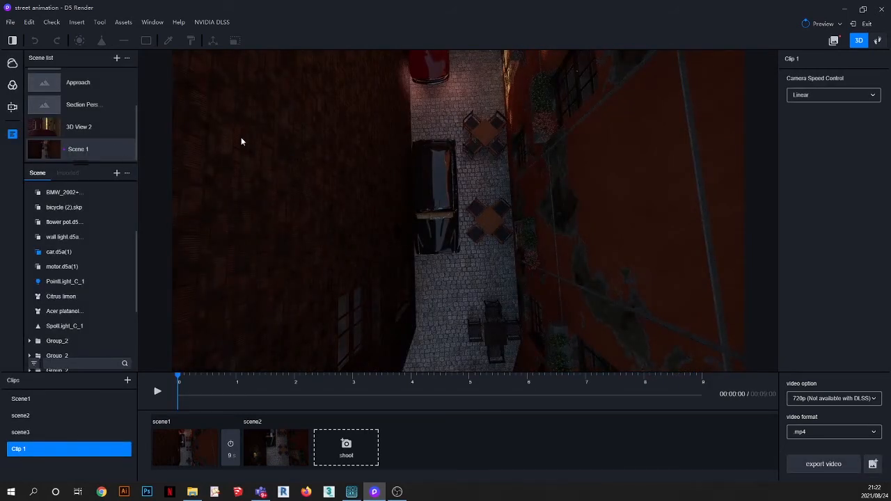
click(864, 24)
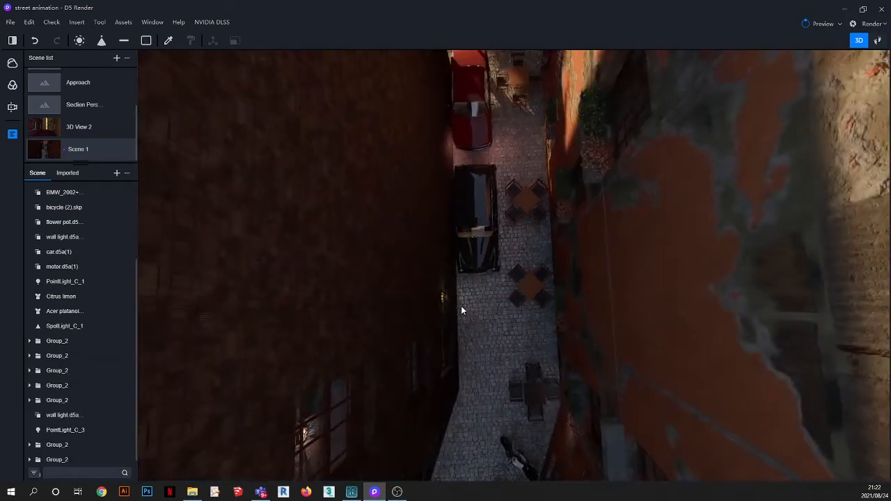
Step: Frame the two parked cars from above and show the particle effects in the online asset library
scroll(471, 87, up, 3)
scroll(470, 178, up, 2)
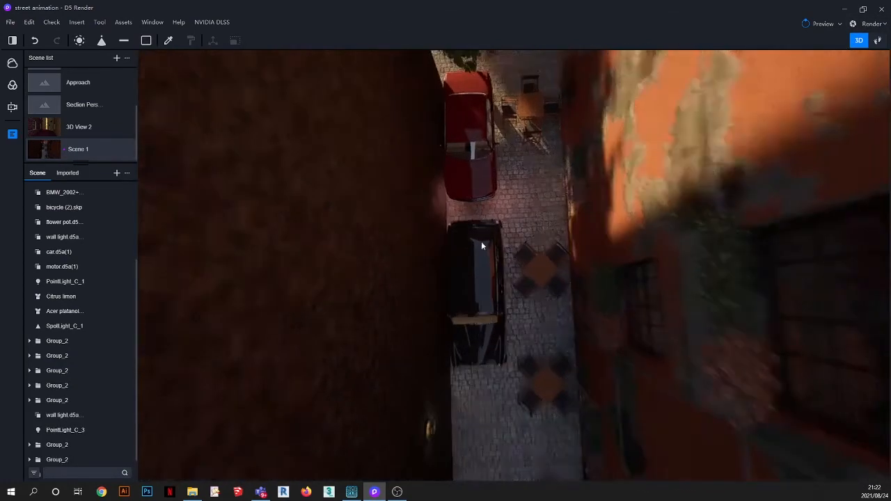
scroll(492, 351, down, 3)
scroll(479, 66, up, 3)
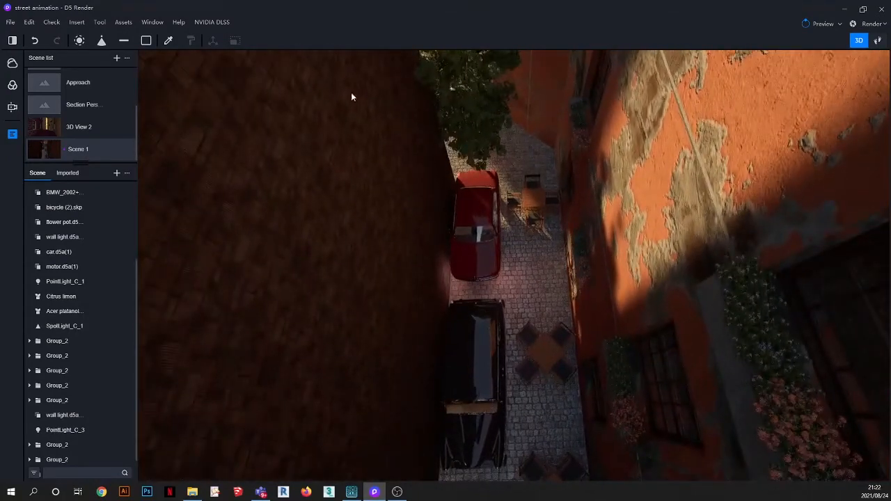
click(124, 23)
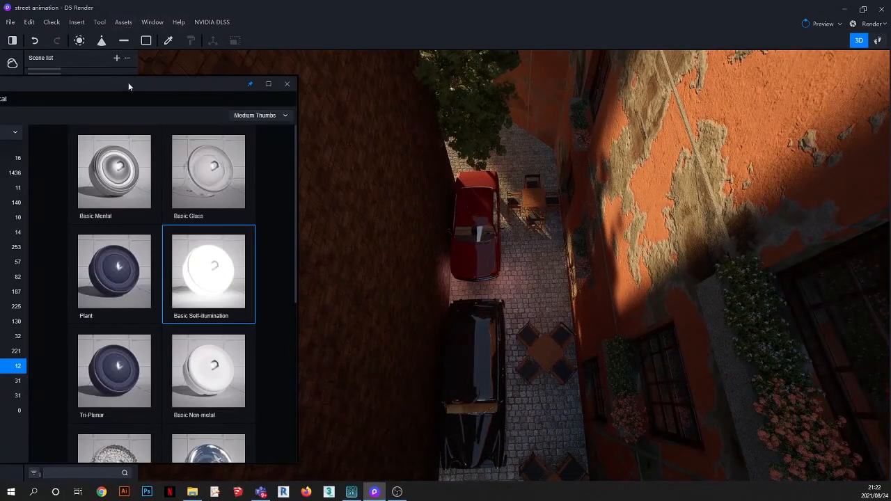
click(110, 110)
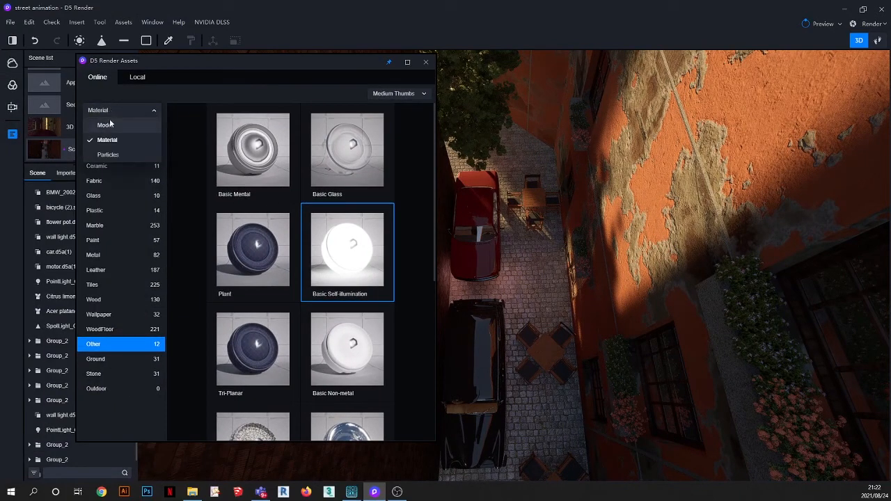
click(104, 153)
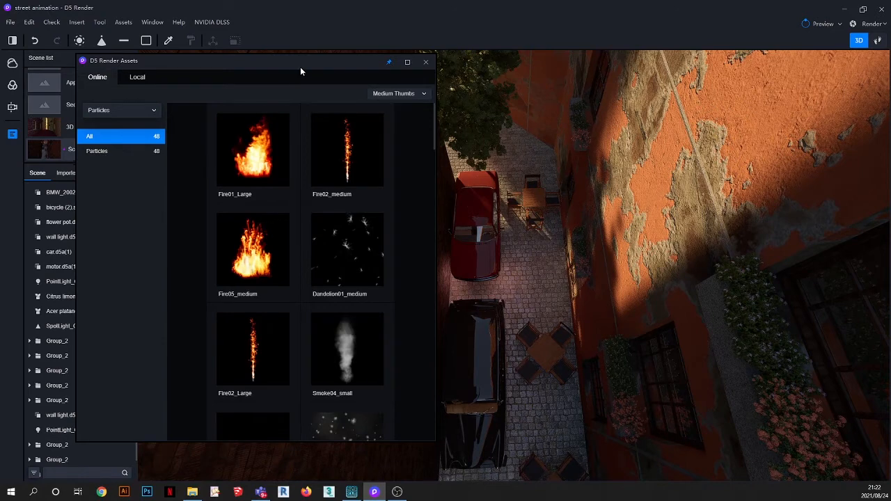
Step: Place the Dandelion01_Large particle effect at the table beside the red car
drag(302, 62, 276, 14)
scroll(300, 220, down, 2)
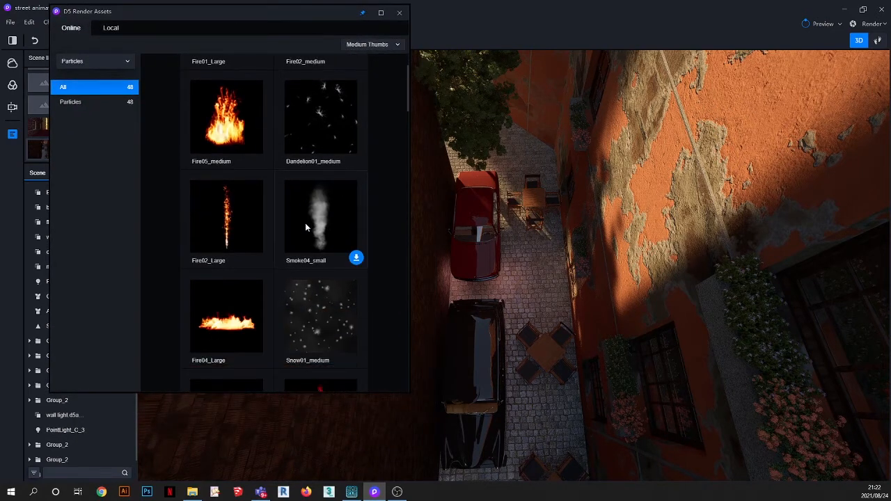
scroll(305, 223, down, 2)
scroll(306, 227, down, 3)
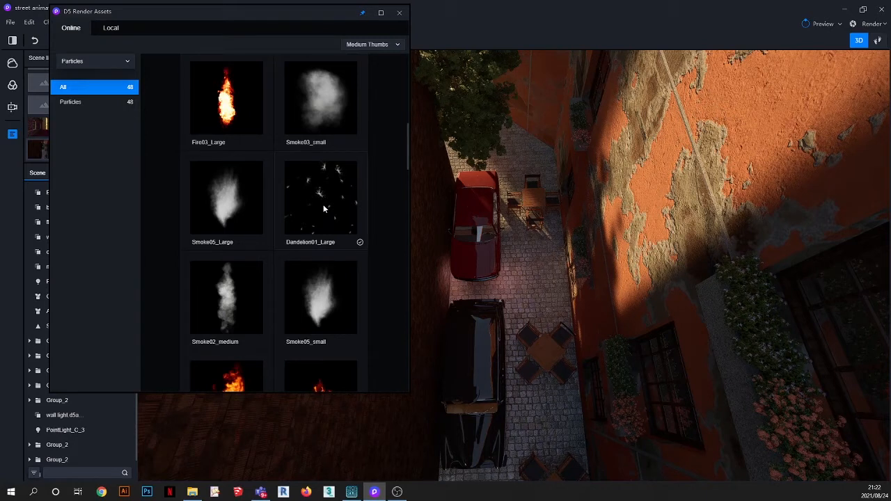
click(305, 193)
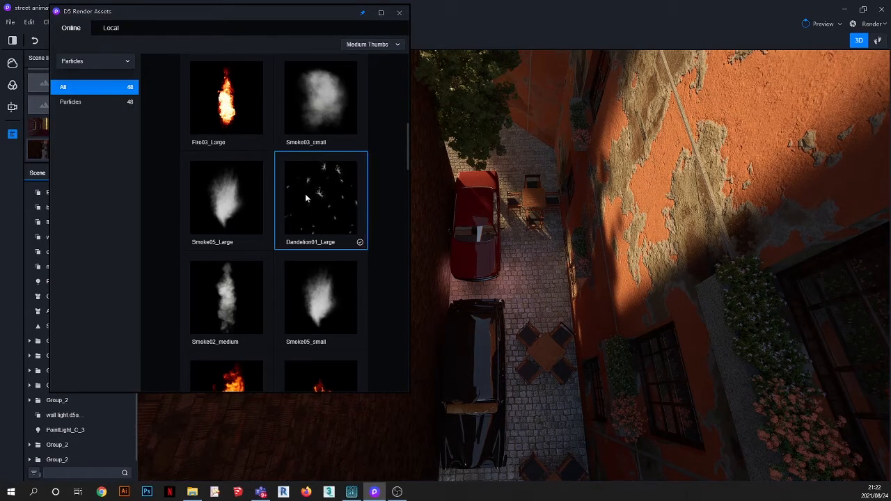
click(505, 213)
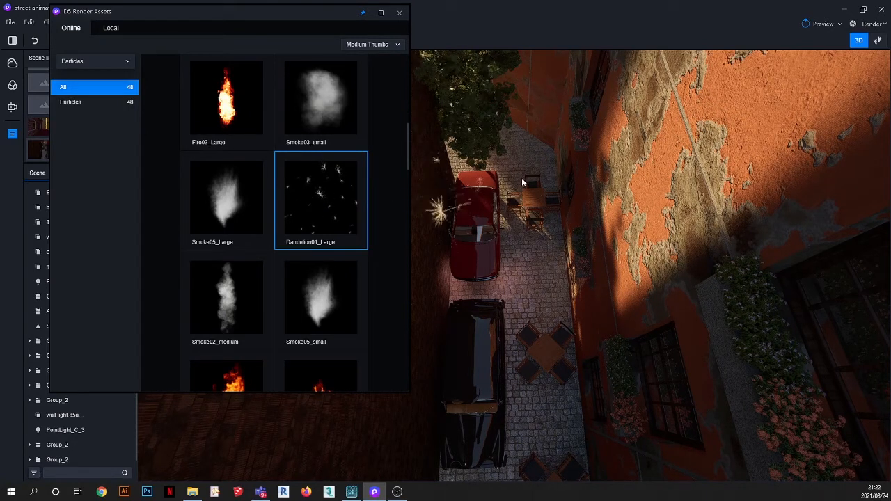
click(525, 181)
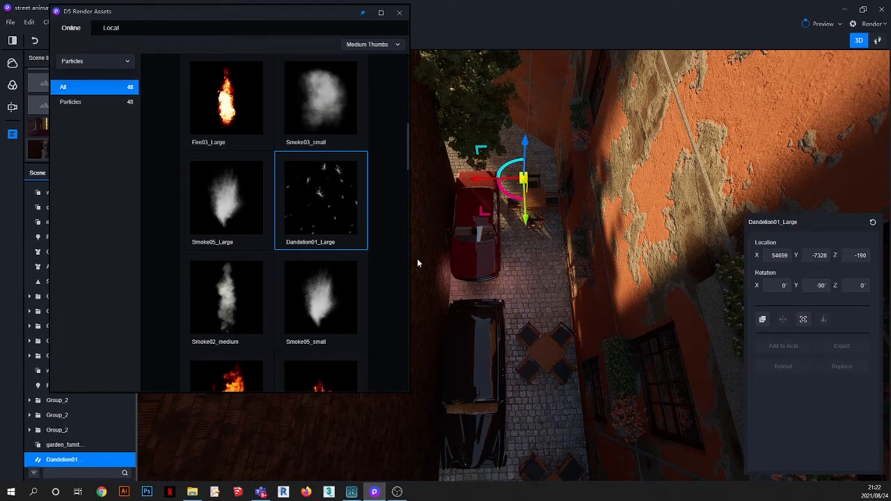
Step: Return to the video mode and play Clip 1 from its first view to preview the dandelion particles
click(872, 24)
click(816, 70)
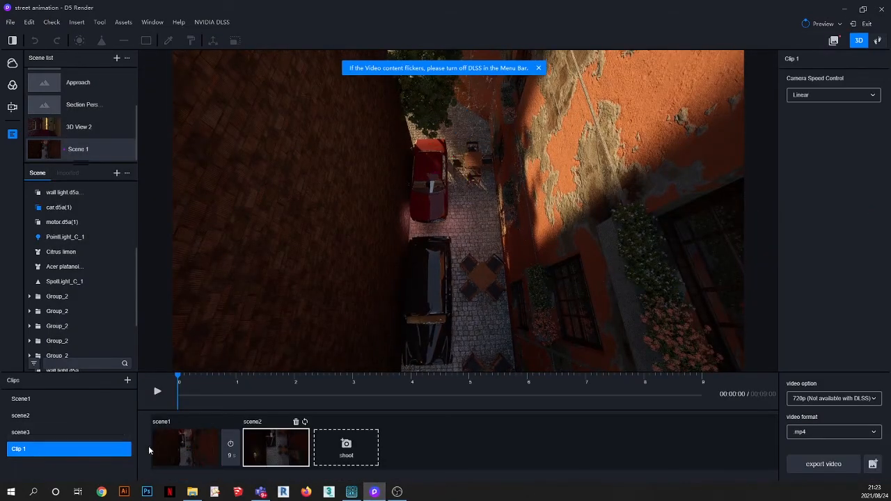
click(177, 454)
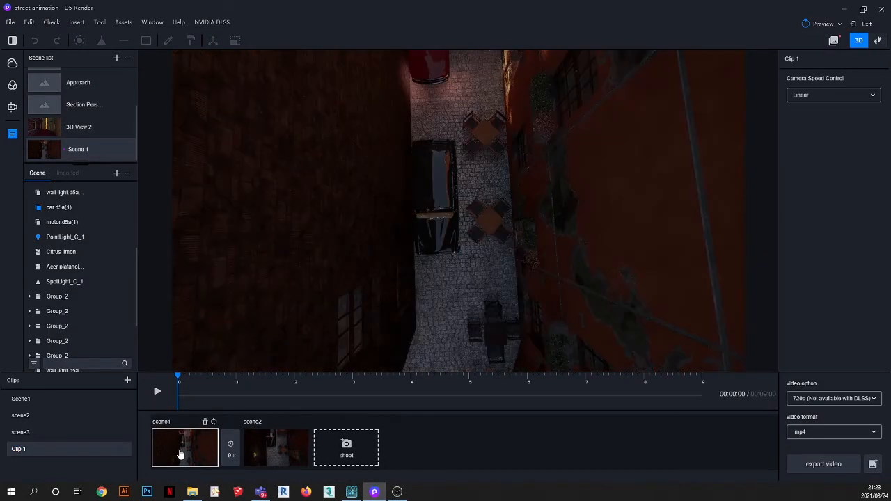
click(158, 393)
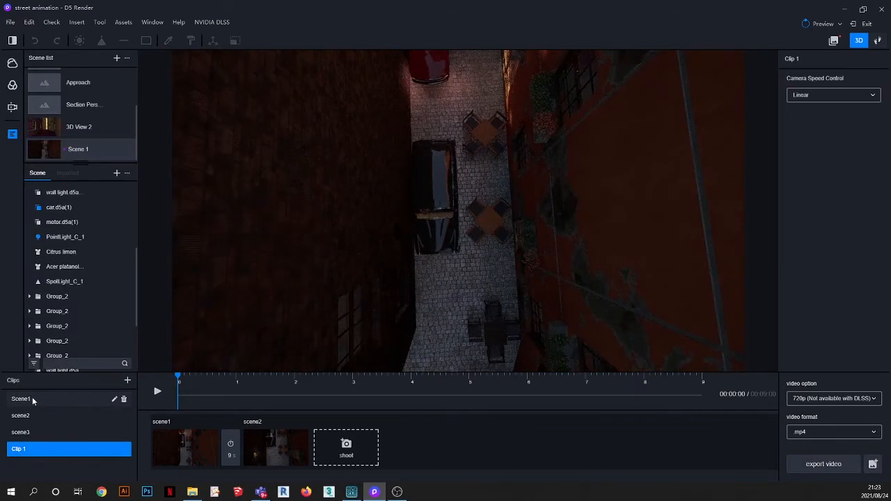
Step: Switch to the scene2 clip and play it from its first view
click(32, 398)
click(28, 416)
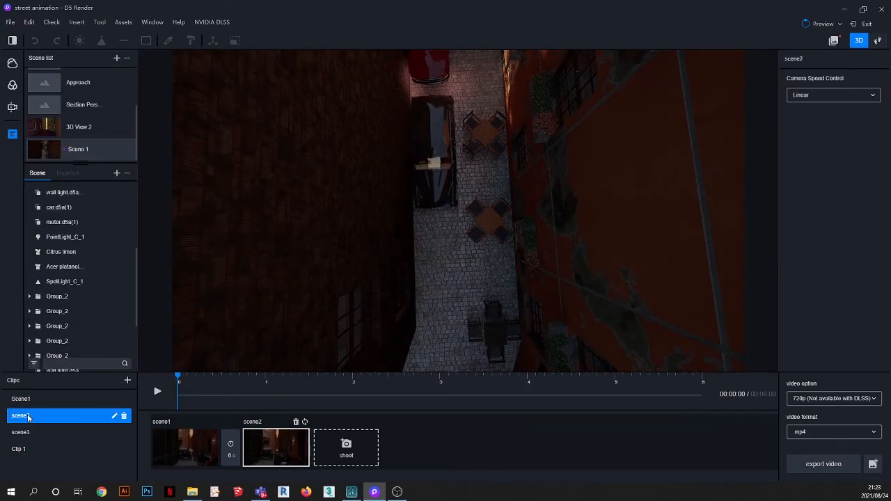
click(200, 456)
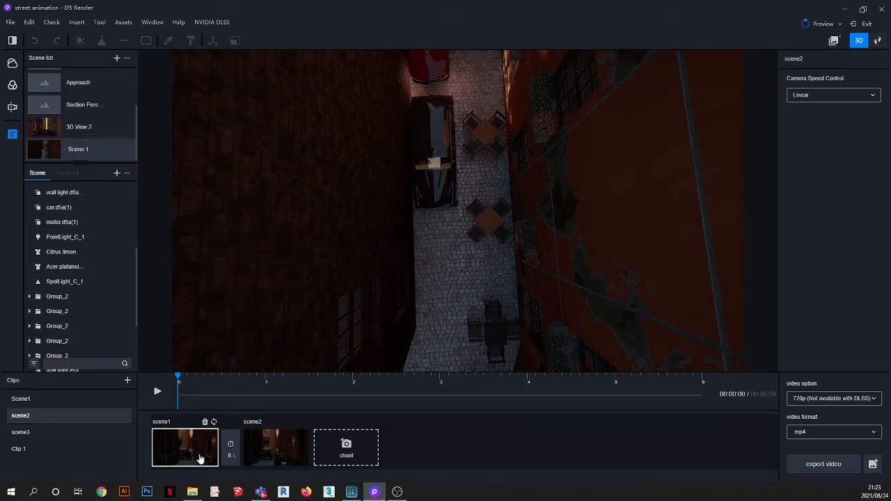
click(158, 394)
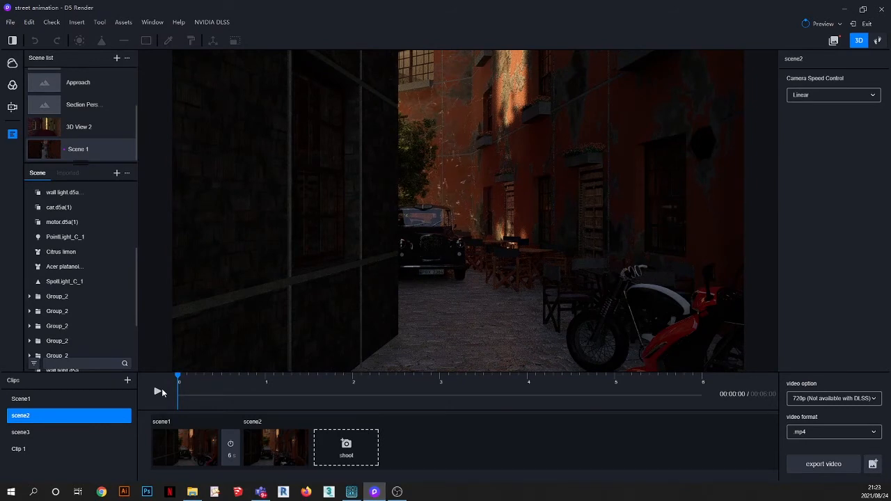
scroll(70, 280, up, 5)
scroll(71, 280, up, 2)
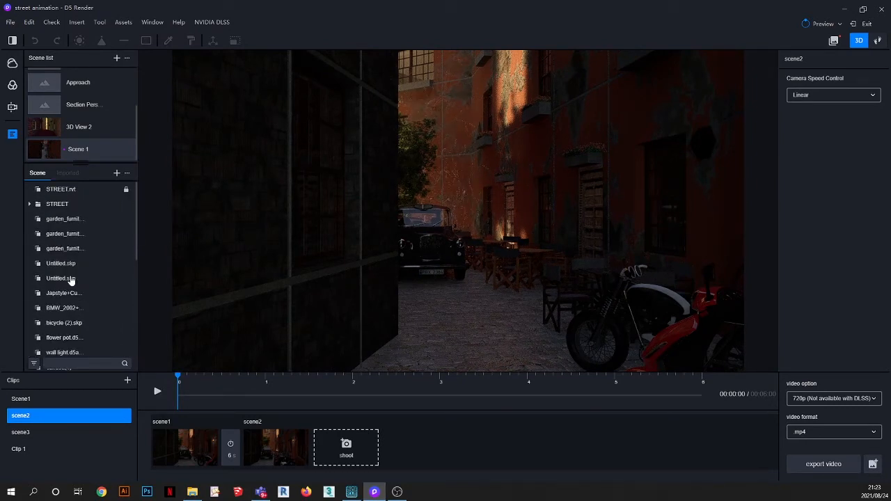
Step: Replay the scene2 clip from its first view and return to that view
click(178, 455)
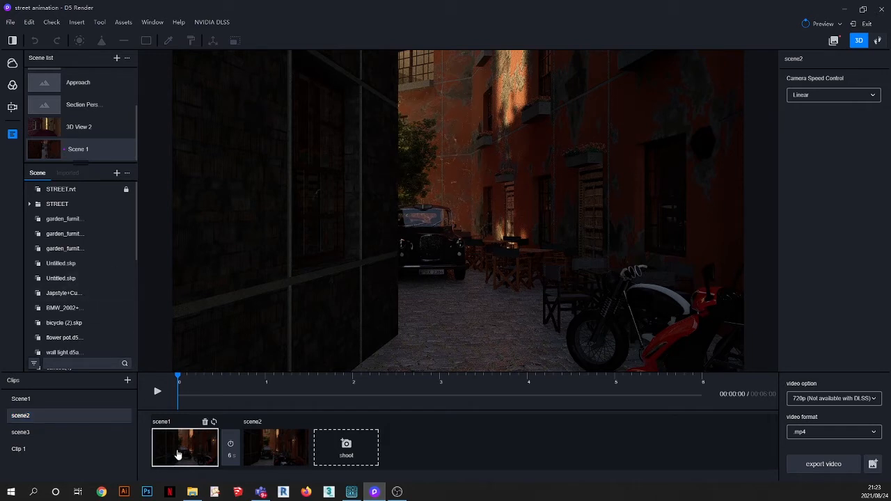
click(157, 394)
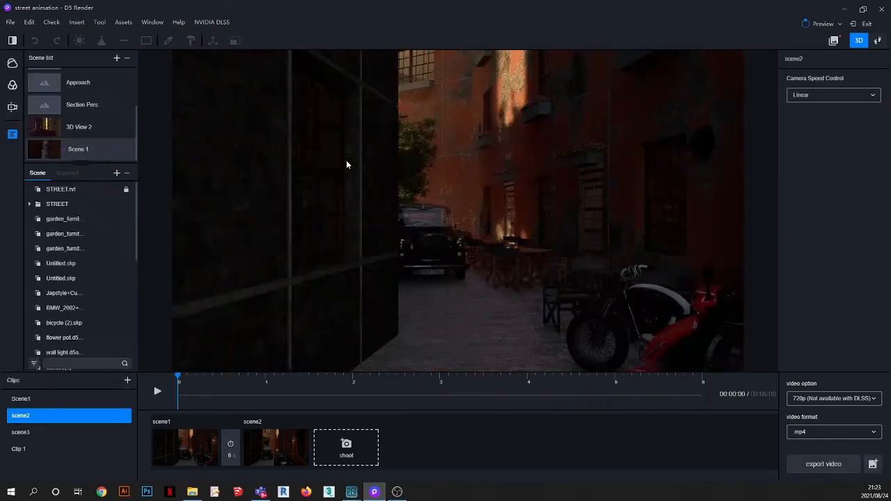
click(182, 451)
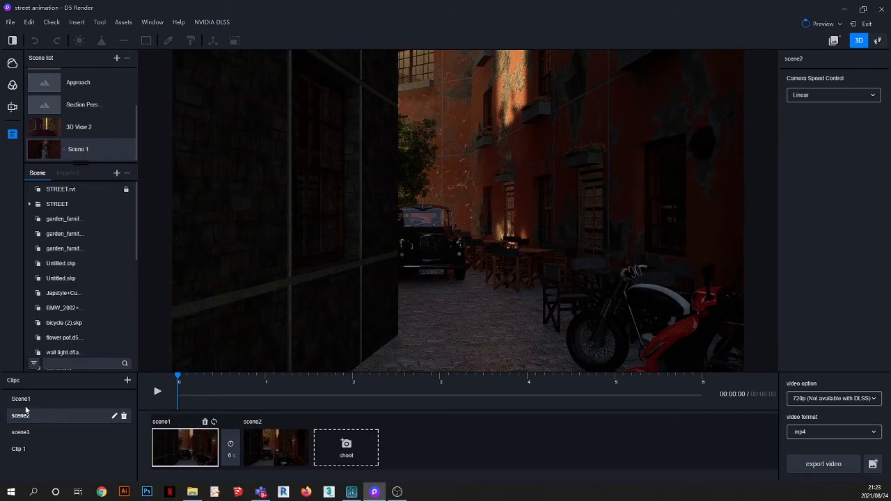
Step: Turn on PointLight_C_1 with a keyframe at the start of the scene2 clip and play the clip to check it
scroll(58, 257, down, 3)
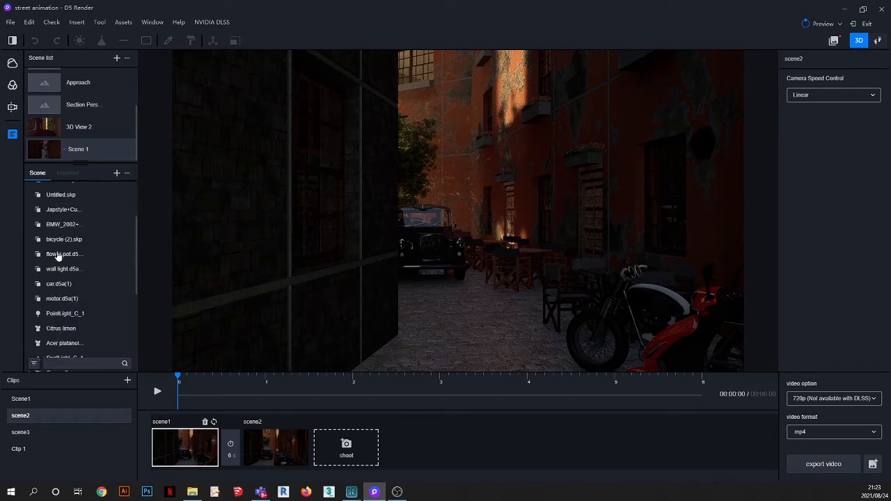
click(64, 314)
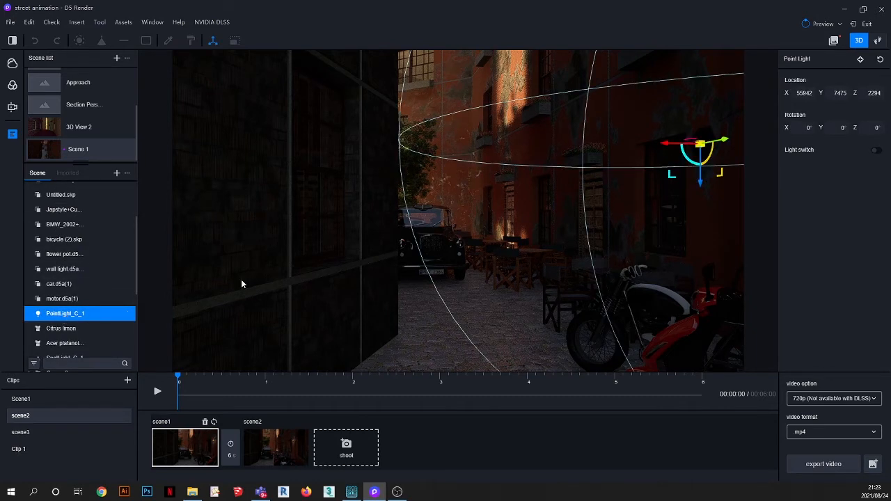
click(877, 151)
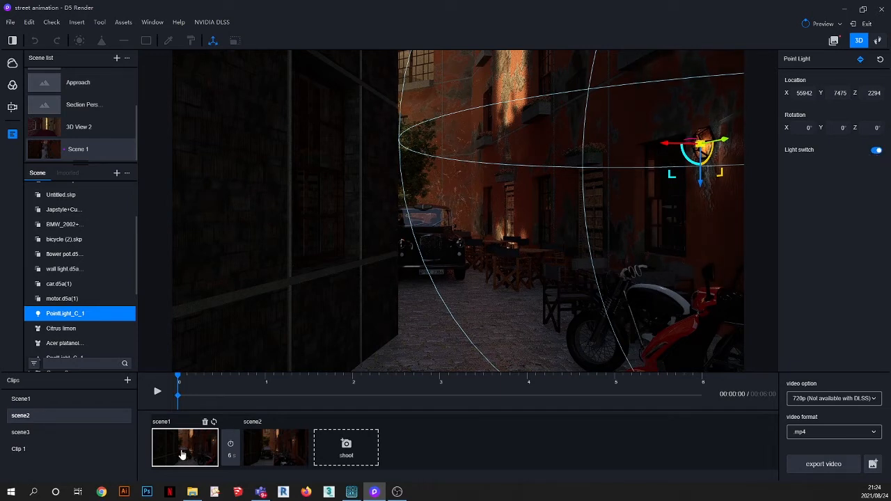
click(157, 393)
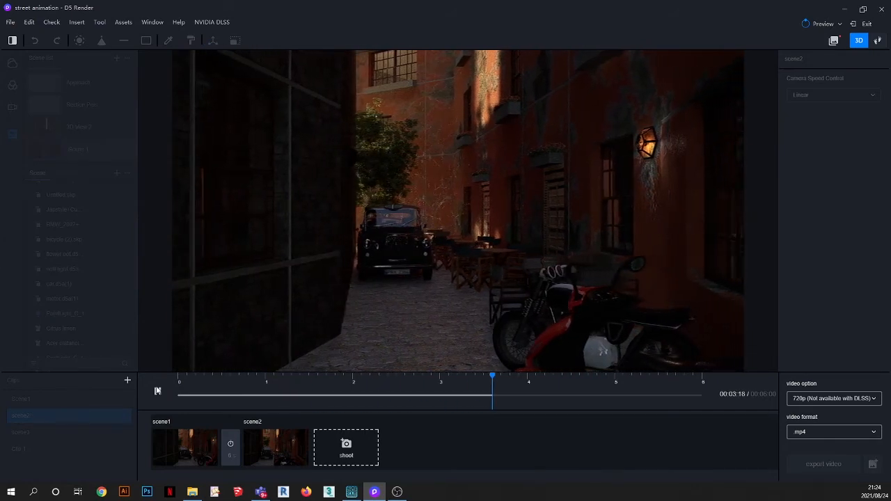
Step: Pause the scene2 clip at 00:04:05 and turn on PointLight_C_3 with a keyframe at that time
click(157, 391)
scroll(74, 305, down, 3)
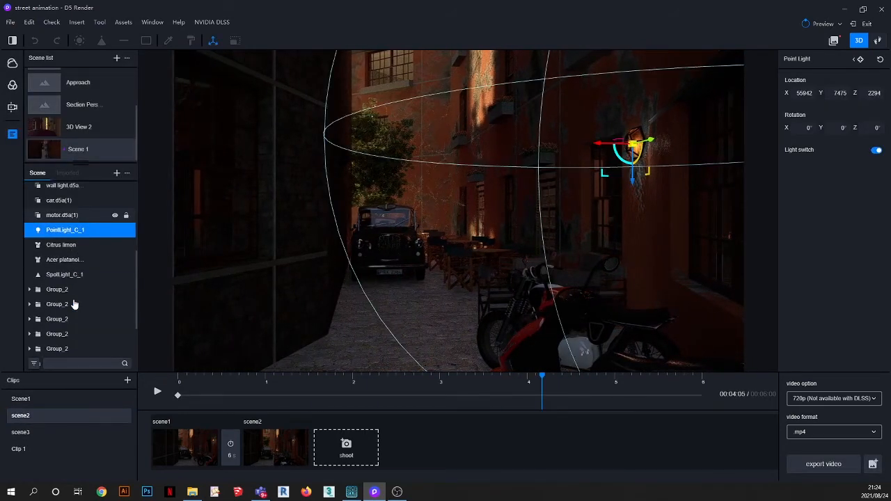
click(114, 275)
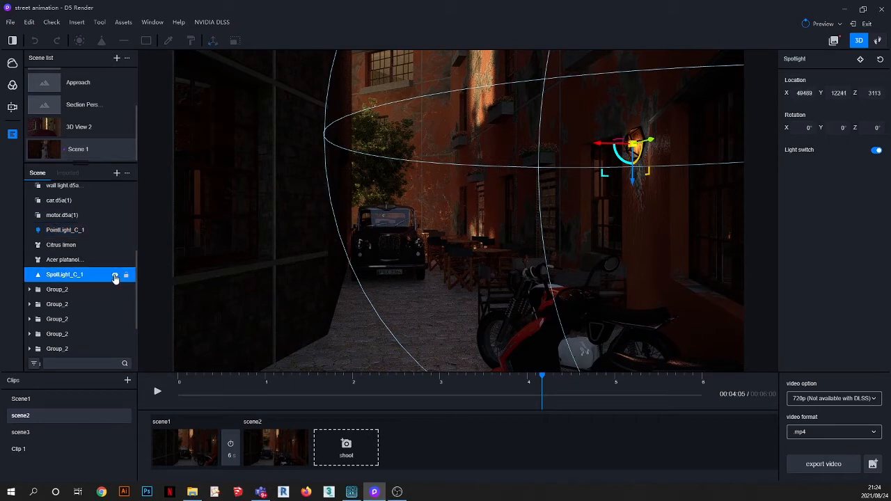
click(115, 277)
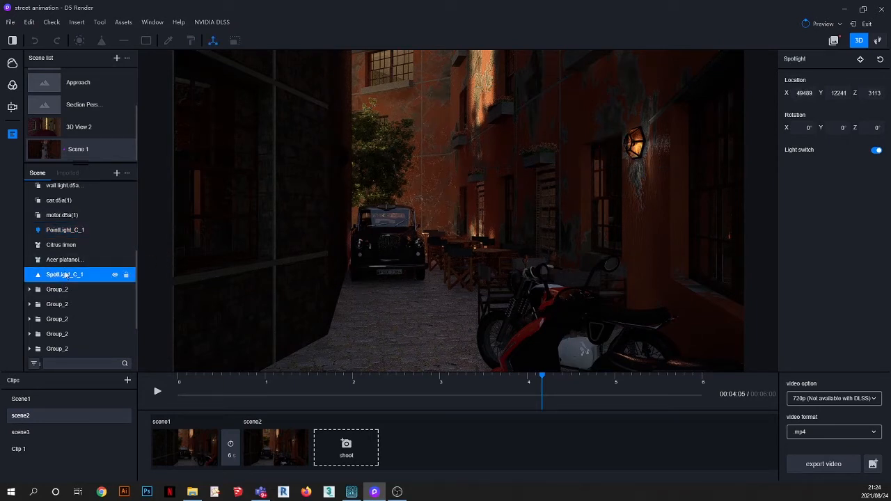
scroll(64, 247, up, 3)
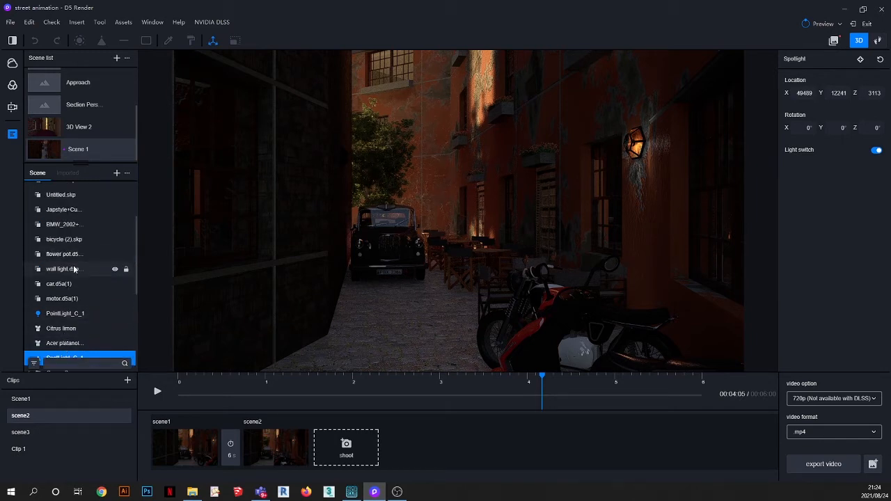
scroll(75, 270, up, 3)
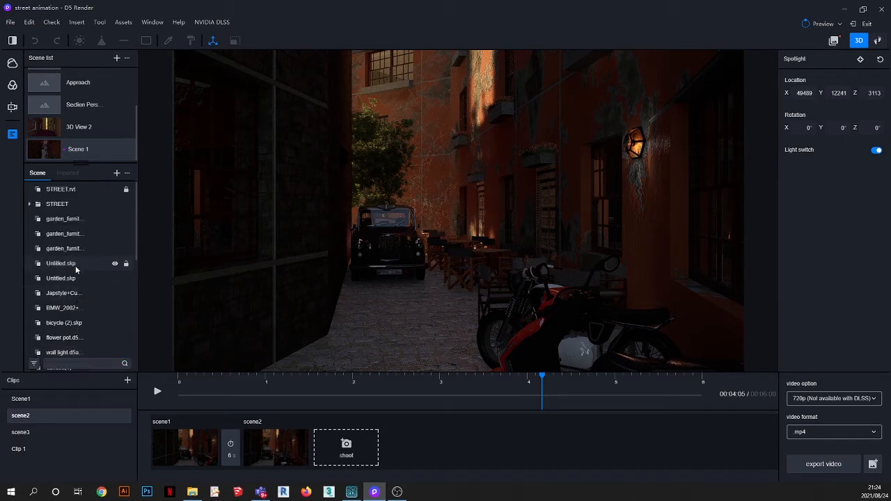
scroll(75, 269, down, 7)
scroll(76, 271, down, 3)
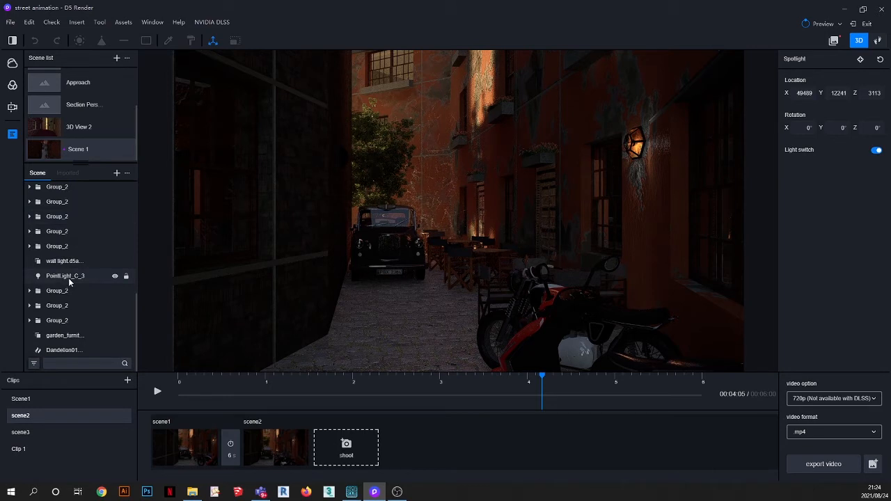
click(69, 277)
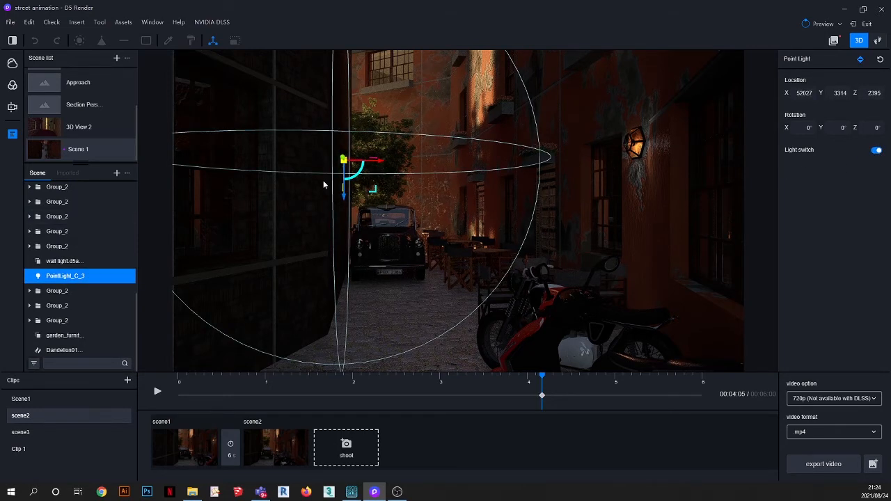
Step: Preview the scene2 clip and Clip 1, playing each from its first view
click(178, 451)
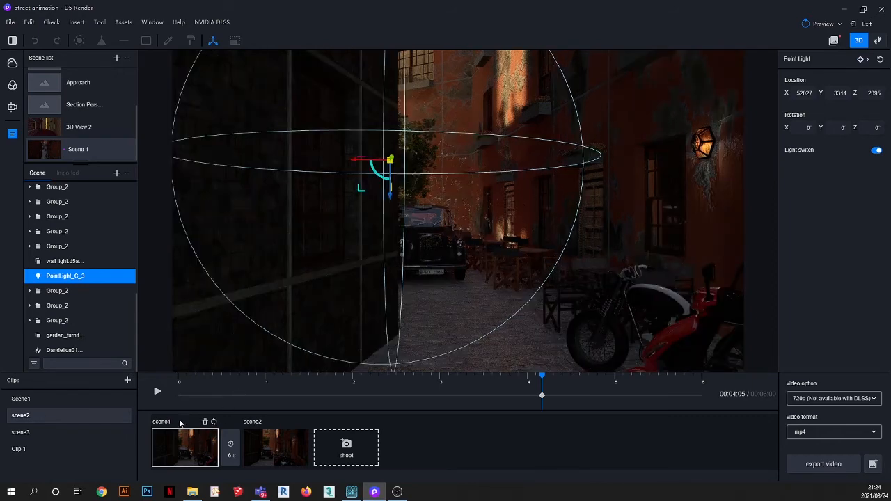
click(158, 392)
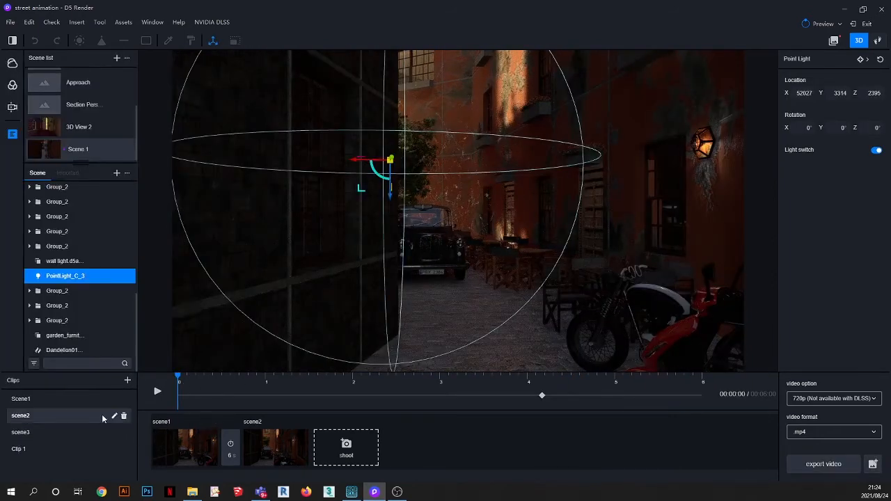
click(23, 449)
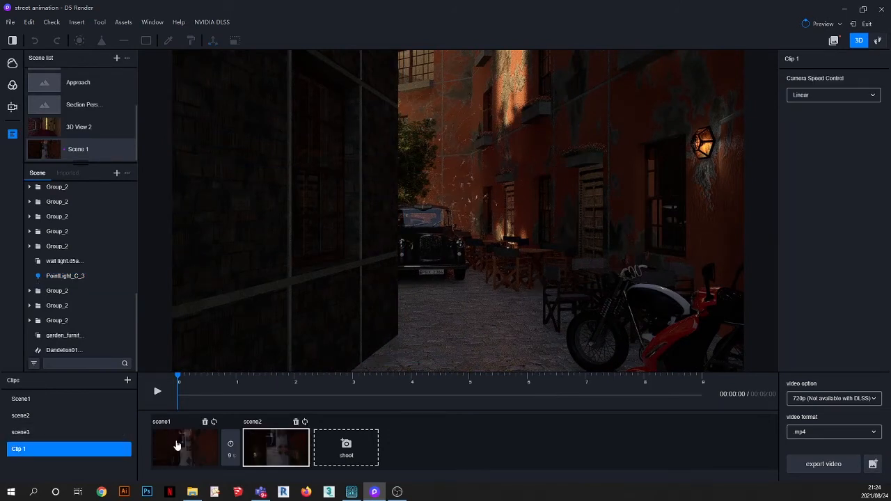
click(176, 446)
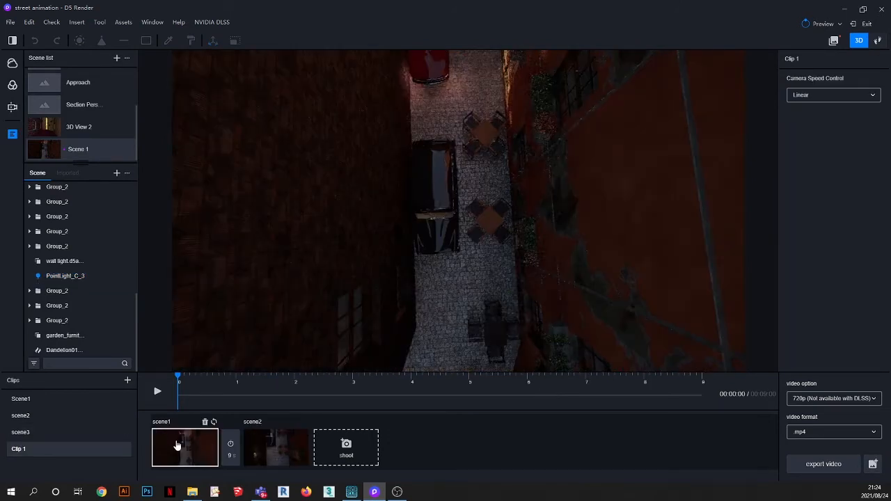
click(157, 392)
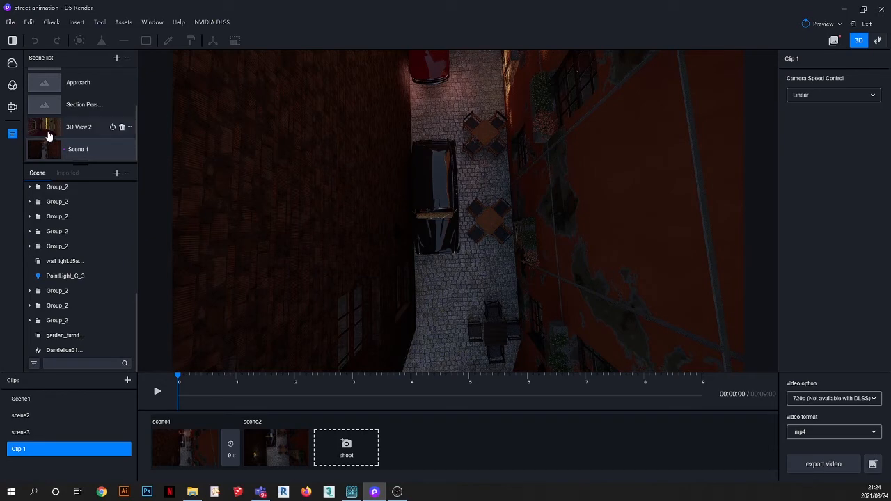
Step: Open the saved 3D View 2 scene and move the camera through the street in walk view
scroll(52, 141, up, 1)
scroll(51, 141, down, 1)
click(44, 134)
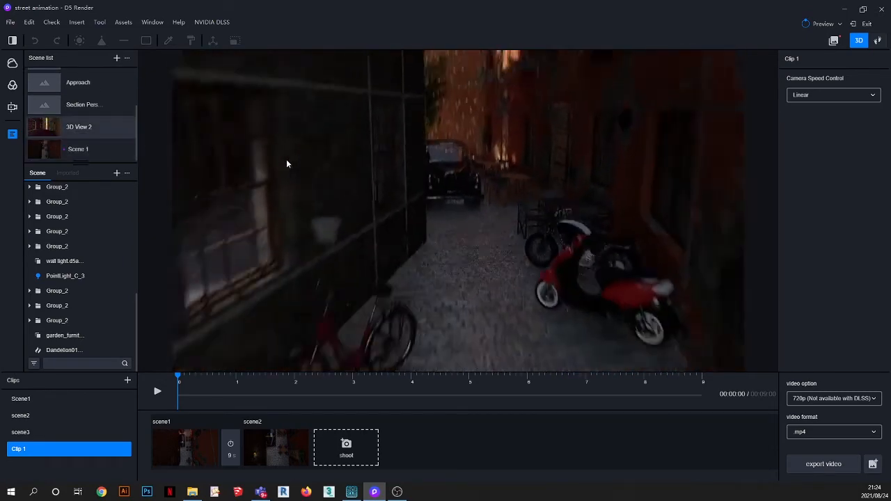
right_drag(259, 195, 333, 208)
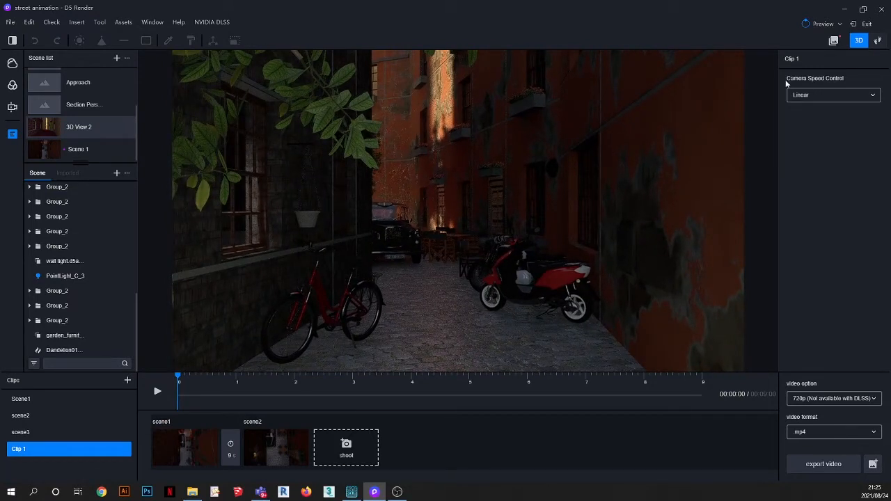
click(879, 40)
key(a)
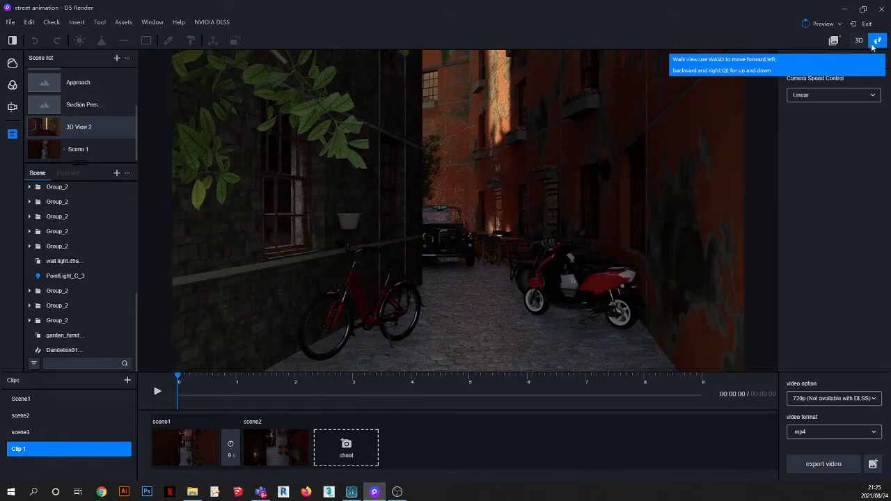
scroll(490, 227, up, 2)
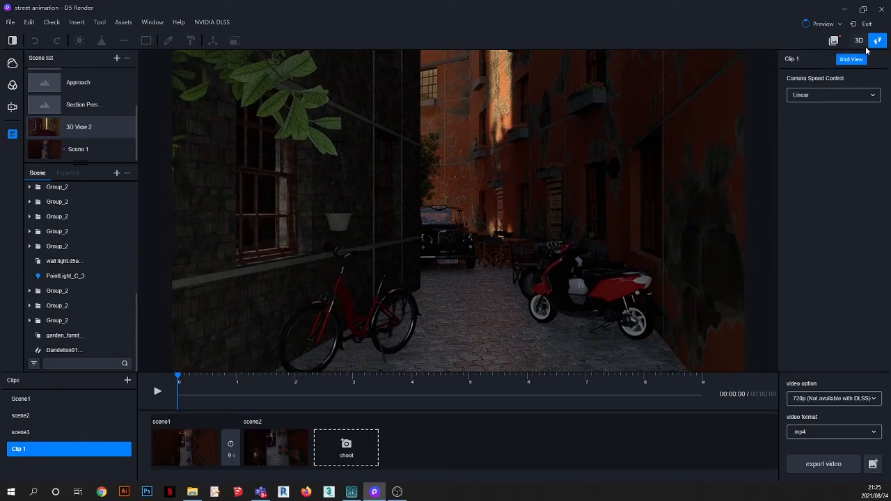
Step: Show the camera settings and move forward along the street toward the black car in walk view
click(12, 108)
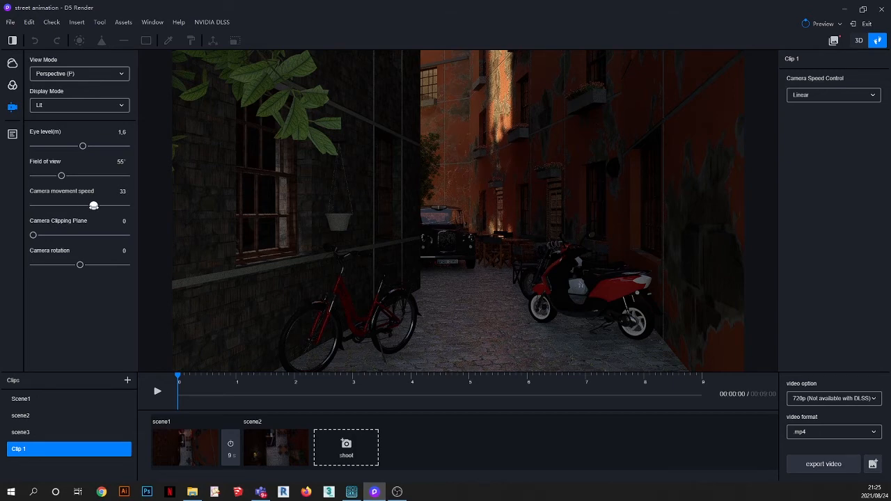
scroll(436, 257, up, 5)
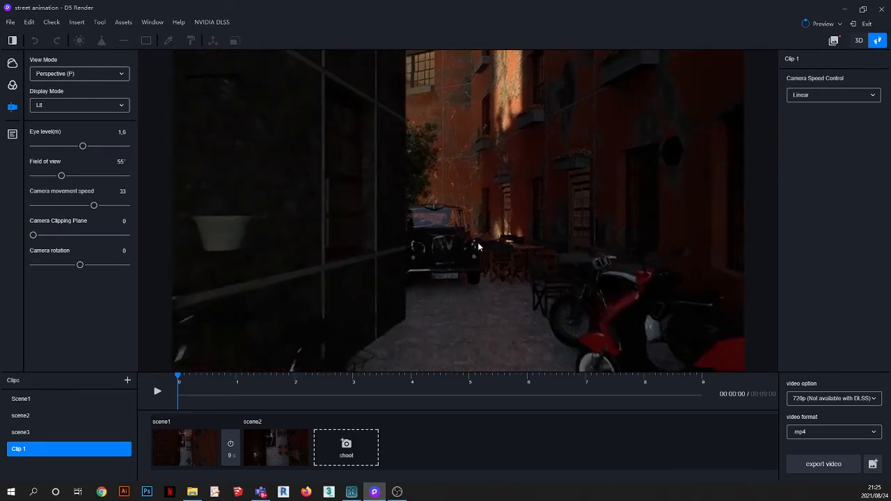
scroll(478, 244, up, 2)
Step: Switch to bird view and zoom in and out on the black car and the motorcycle
click(859, 41)
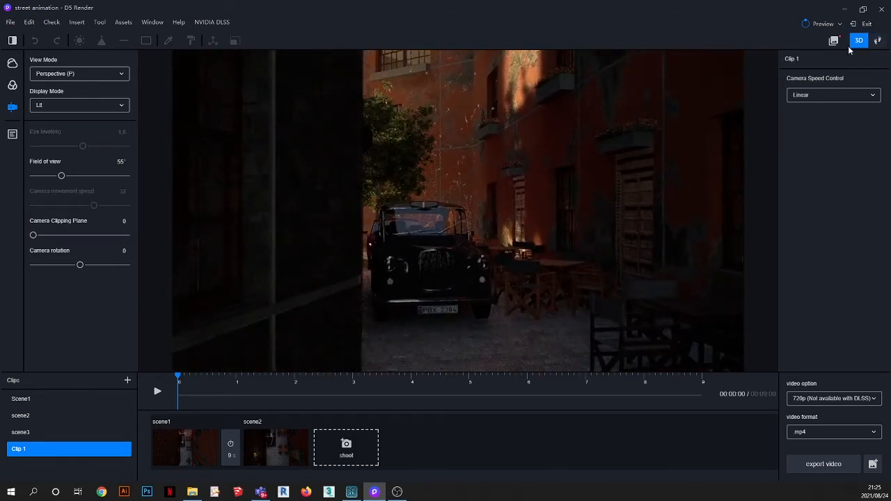
scroll(465, 266, up, 8)
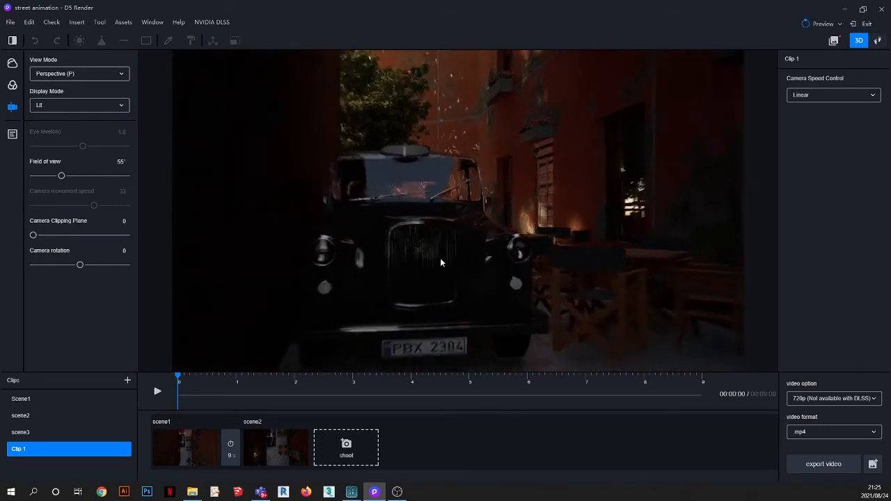
scroll(410, 257, down, 5)
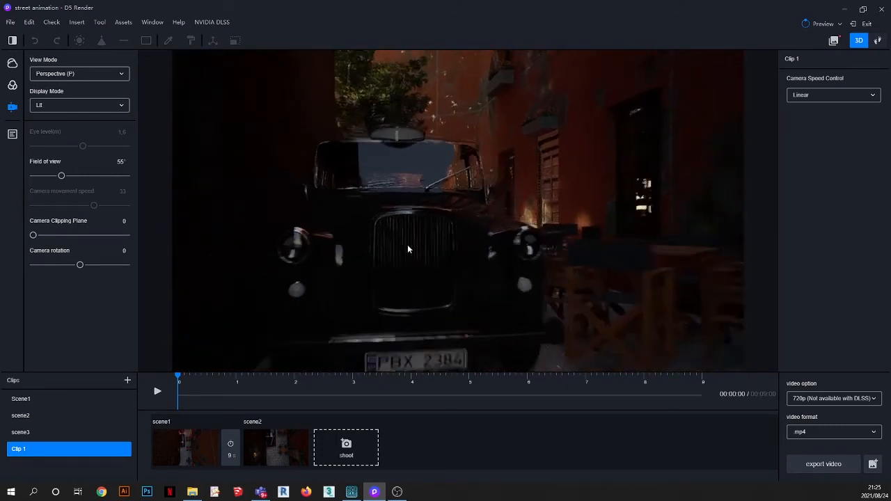
scroll(408, 249, down, 8)
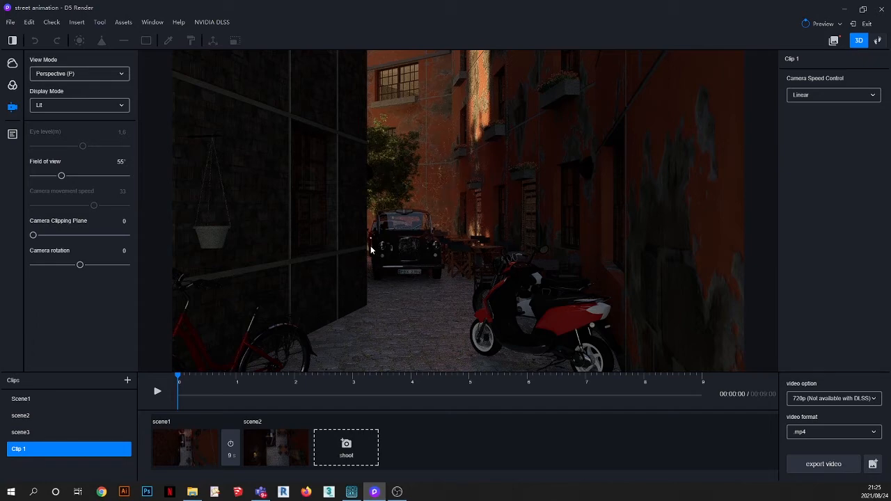
scroll(512, 274, up, 8)
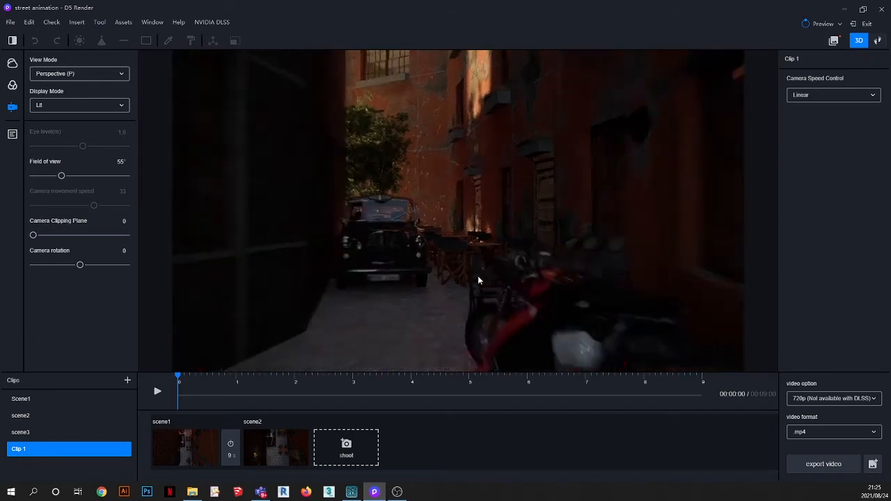
scroll(610, 259, up, 8)
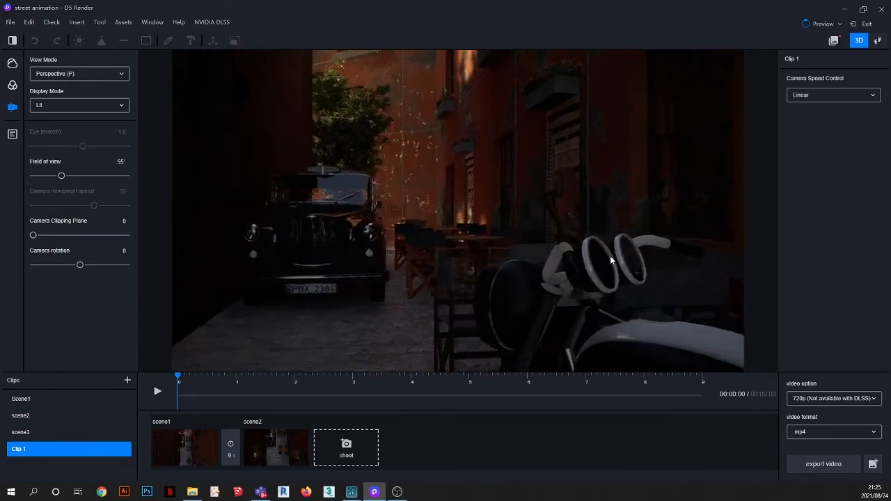
scroll(547, 249, down, 5)
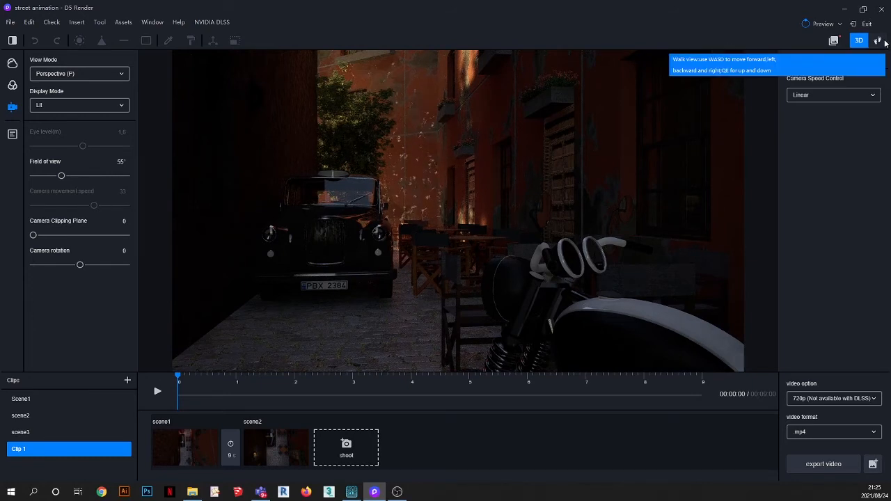
Step: Switch to walk view, set the camera movement speed to 3 and move slowly forward beside the motorcycle
click(878, 40)
drag(90, 207, 37, 206)
key(w)
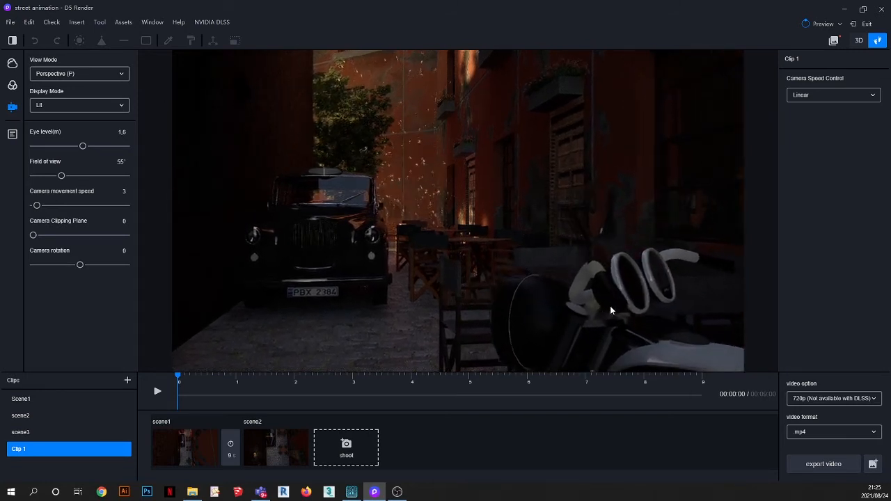
Step: Switch to bird view, then pan and zoom from the motorcycle through the foliage to the dark interior with two windows
click(858, 40)
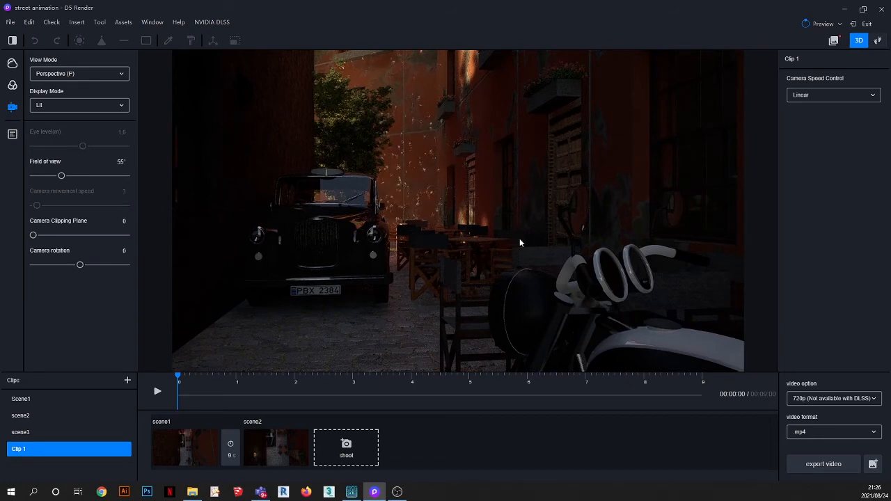
scroll(519, 238, down, 5)
middle_drag(388, 236, 669, 248)
middle_drag(293, 249, 421, 247)
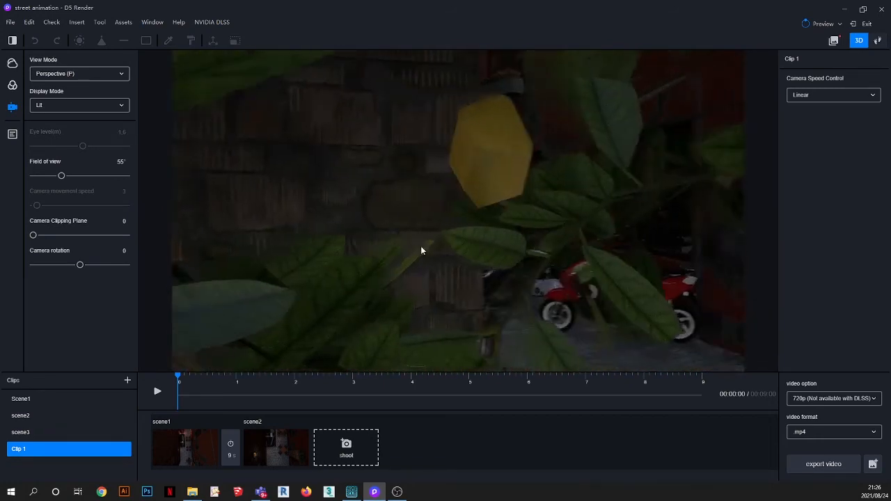
scroll(229, 235, up, 6)
scroll(210, 230, down, 3)
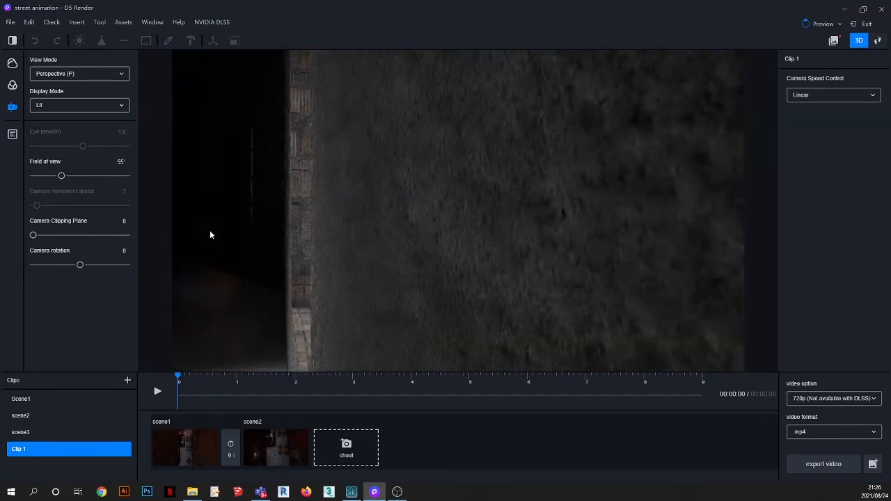
middle_drag(211, 230, 350, 228)
scroll(256, 236, down, 3)
scroll(256, 236, down, 2)
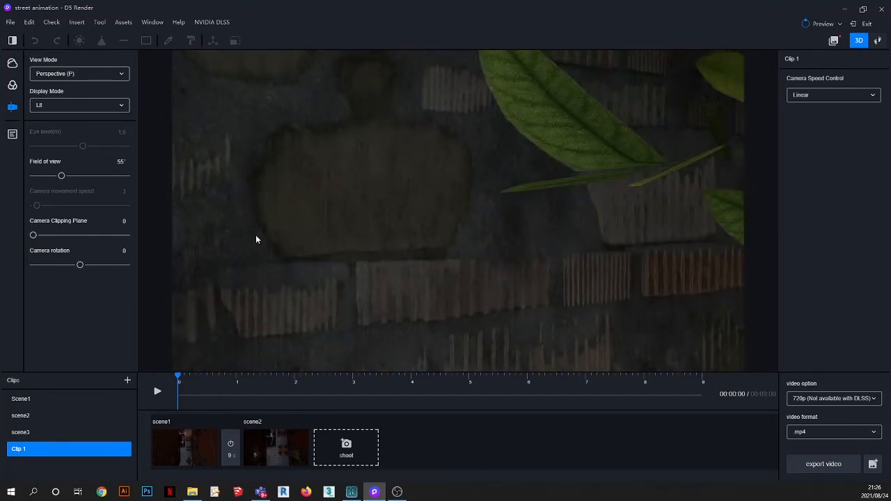
scroll(257, 236, down, 2)
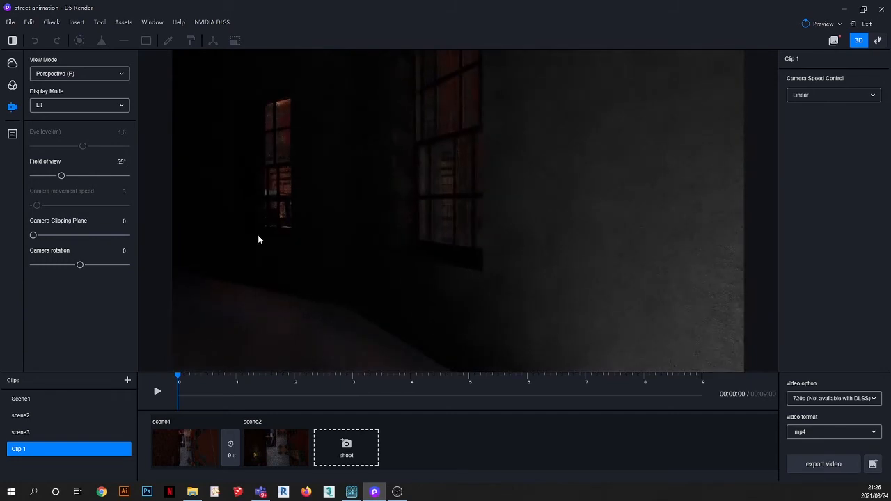
scroll(303, 236, up, 2)
middle_drag(463, 235, 497, 234)
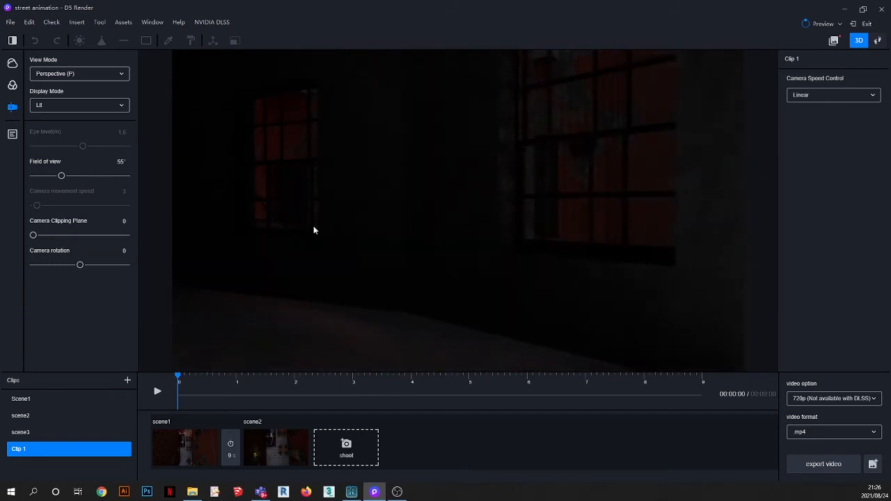
Step: Switch to walk view, look around the dark interior and sidestep until the wooden window in the lit wall is in frame
click(878, 41)
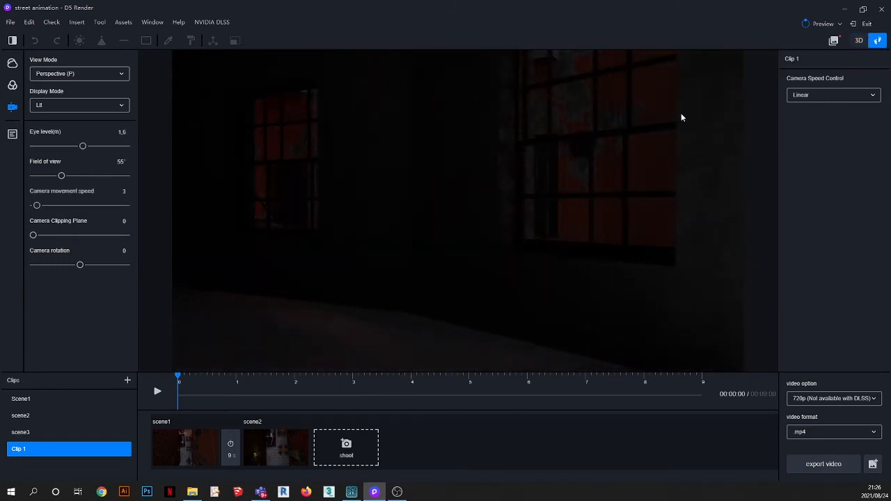
key(d)
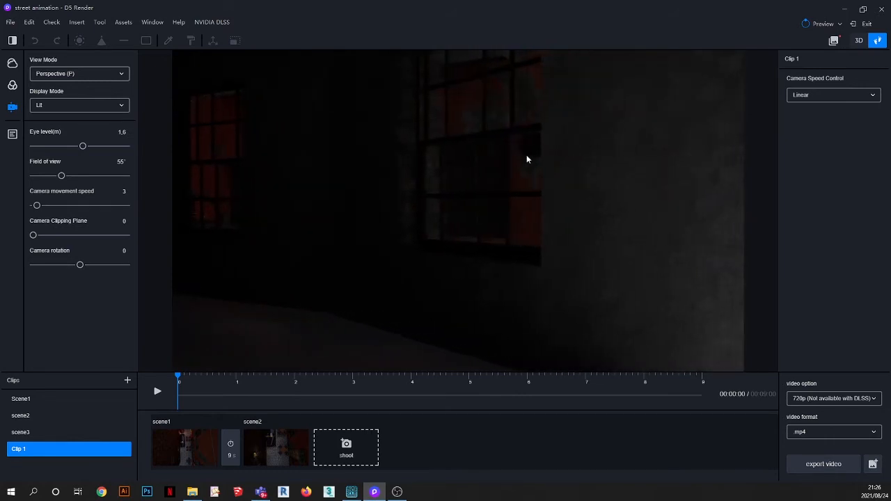
right_drag(427, 178, 561, 180)
right_drag(422, 183, 594, 192)
key(d)
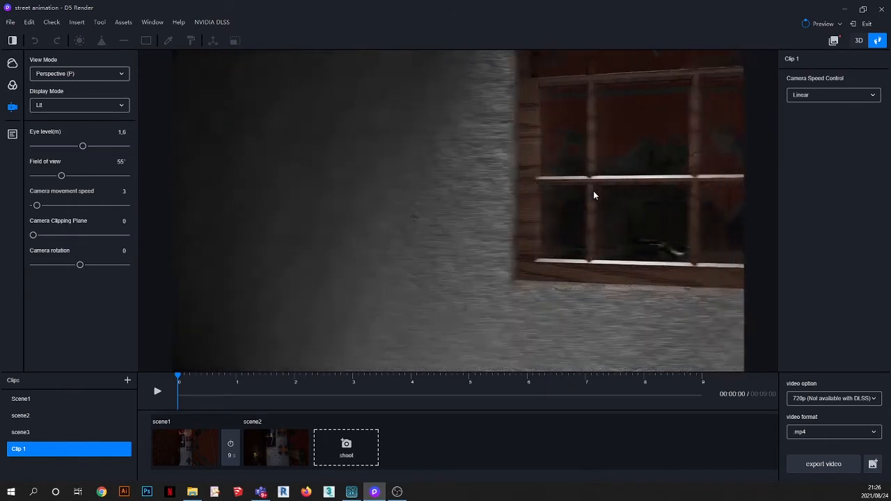
key(d)
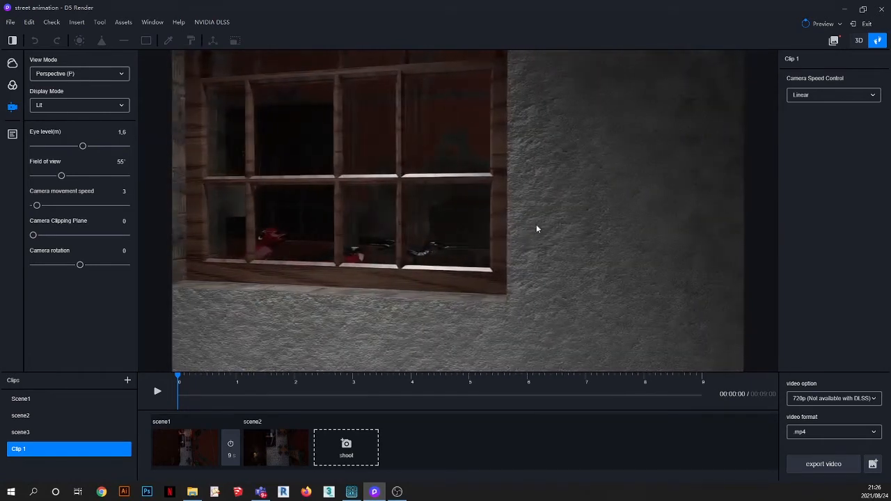
key(a)
key(w)
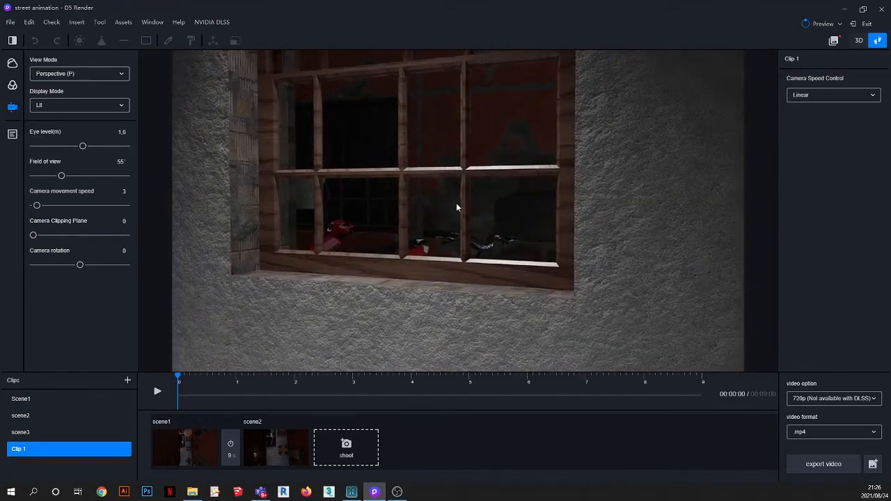
Step: Switch to bird view and zoom in and out on the wooden window until the whole frame fits in view
click(860, 41)
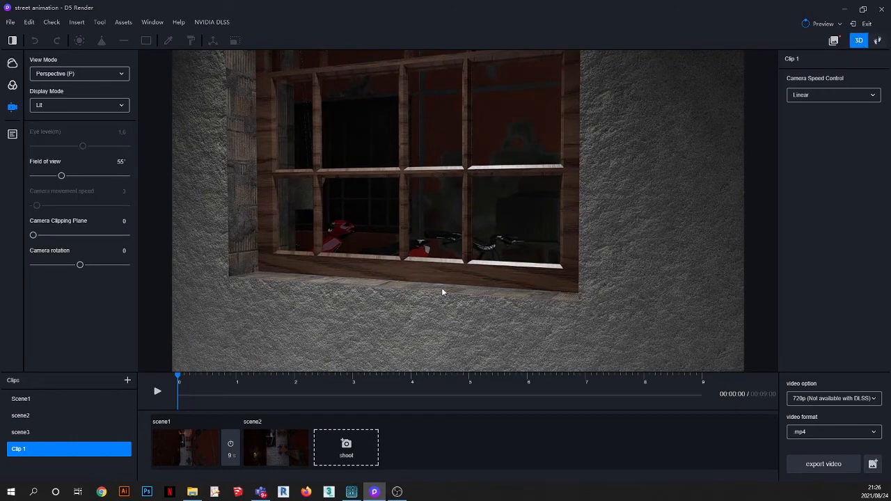
scroll(441, 278, down, 2)
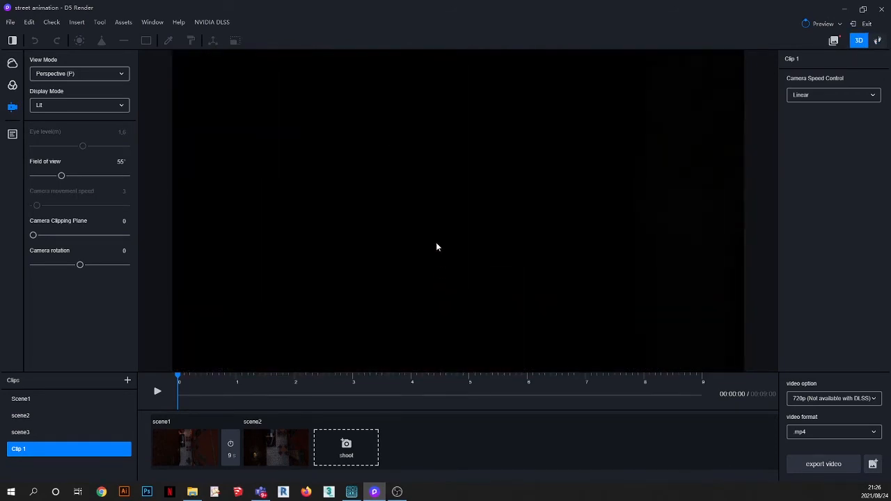
scroll(436, 242, up, 3)
scroll(408, 148, up, 3)
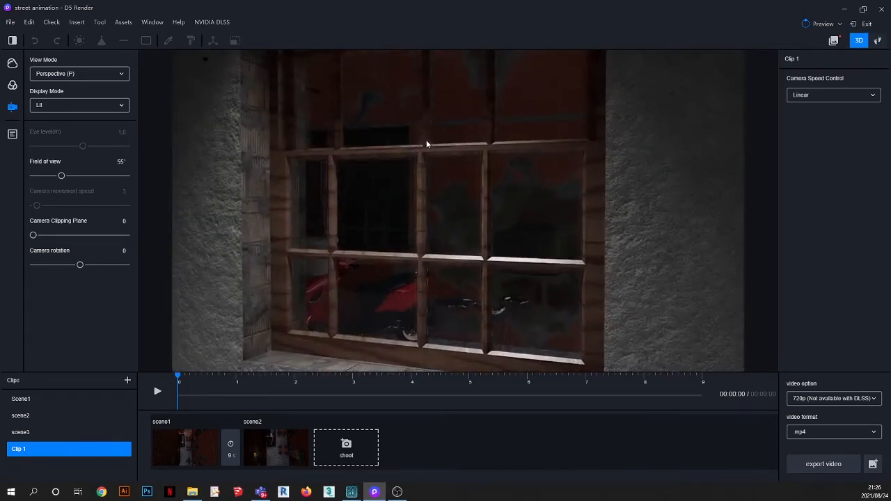
scroll(434, 173, down, 2)
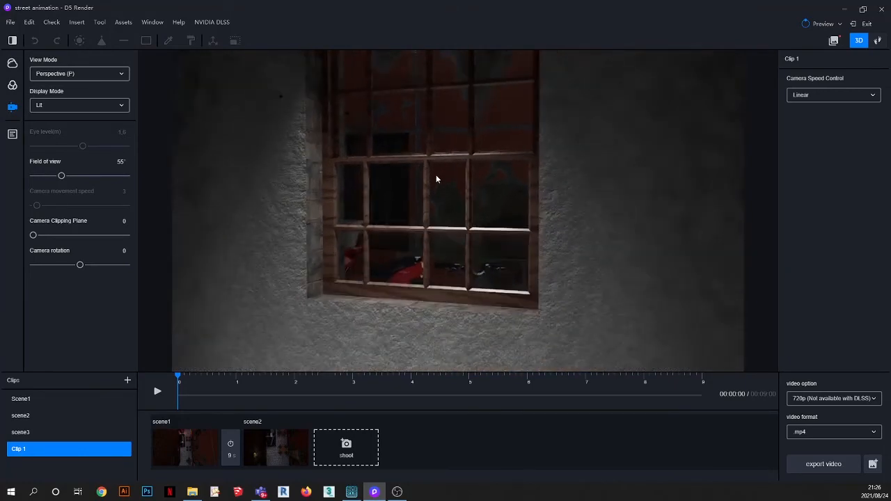
scroll(384, 246, down, 2)
scroll(475, 255, up, 2)
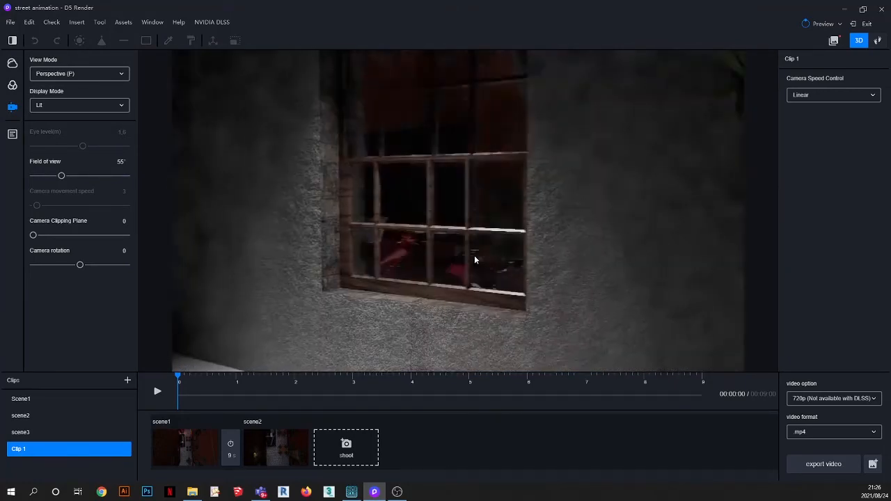
scroll(574, 248, down, 1)
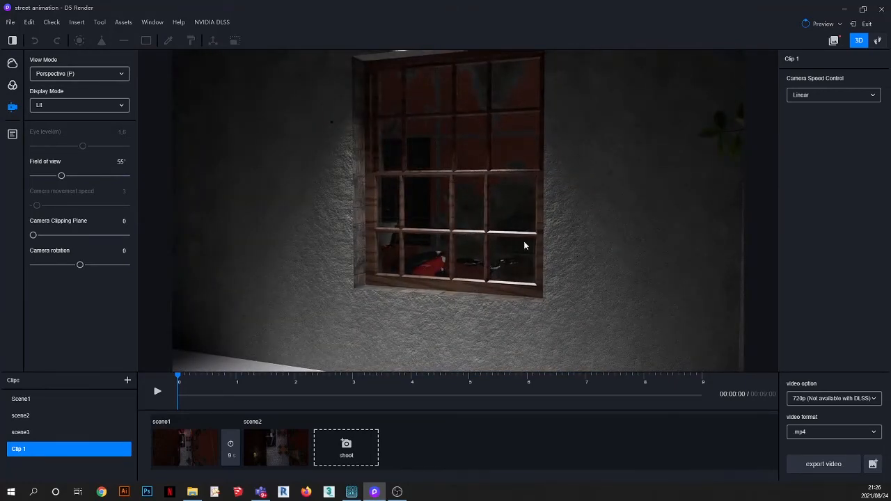
Step: Switch to walk view, move left along the wall and go forward toward the dark window
click(878, 41)
key(a)
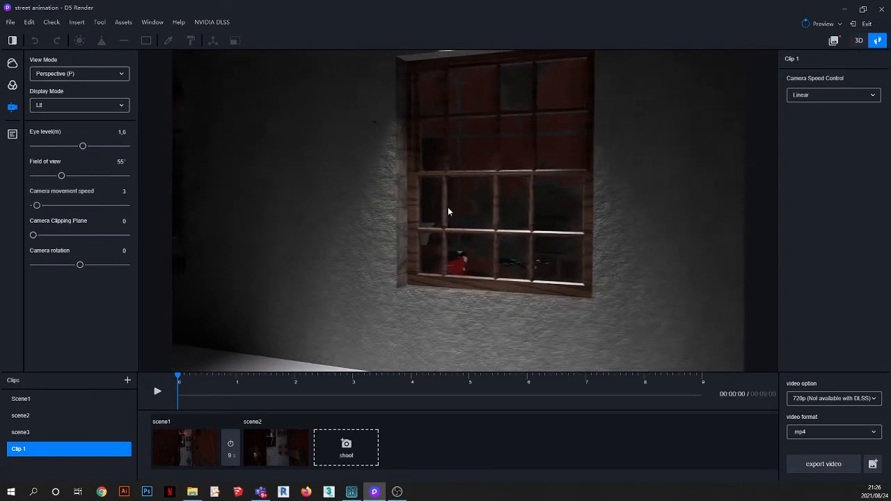
key(a)
right_drag(369, 220, 388, 228)
key(a)
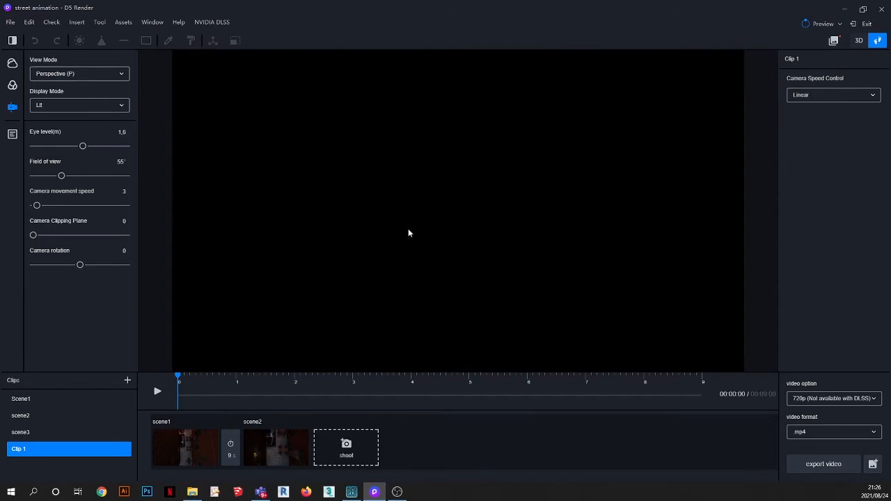
key(w)
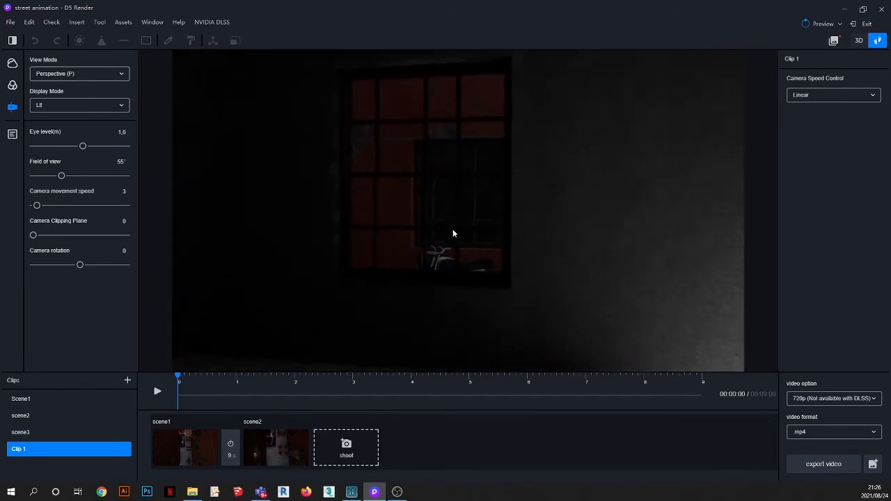
Step: Switch to bird view, zoom in on the dark window and rotate the view around the motorcycles outside
click(859, 41)
scroll(460, 223, up, 4)
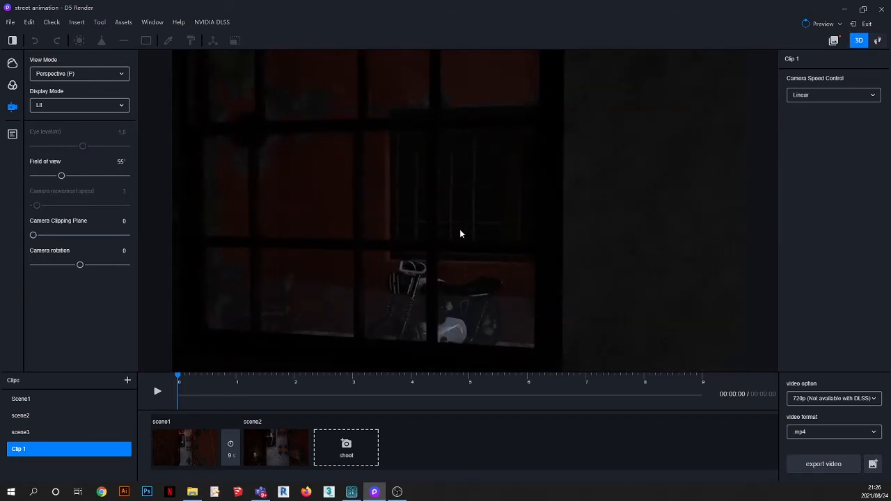
right_drag(460, 229, 781, 246)
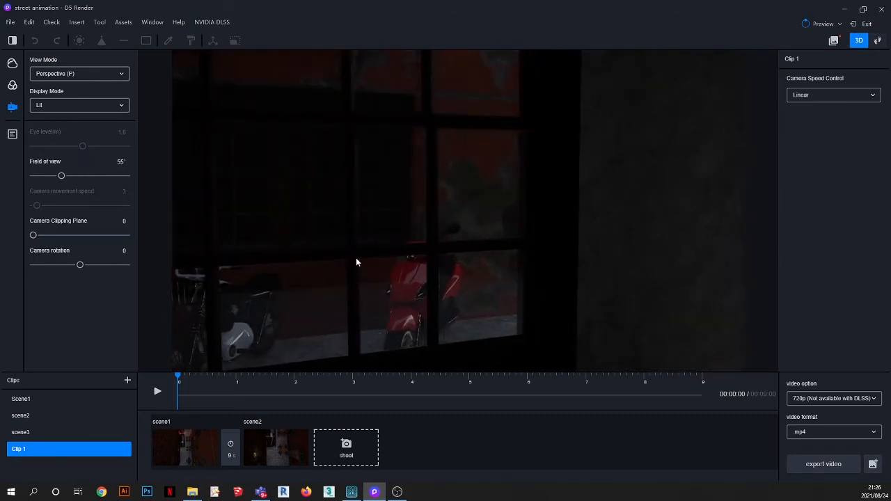
right_drag(356, 259, 623, 273)
right_drag(390, 257, 363, 251)
Step: Switch to walk view, turn toward the dark window, and move forward and sideways in front of it
click(877, 40)
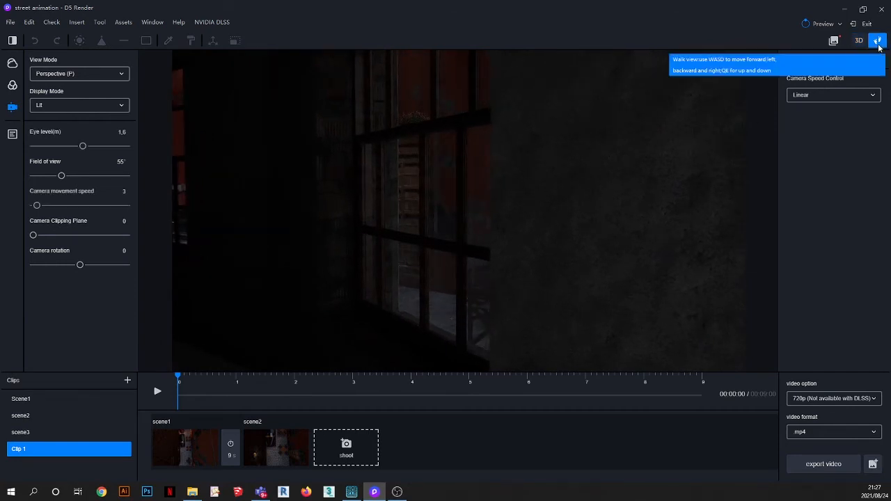
right_drag(566, 209, 368, 227)
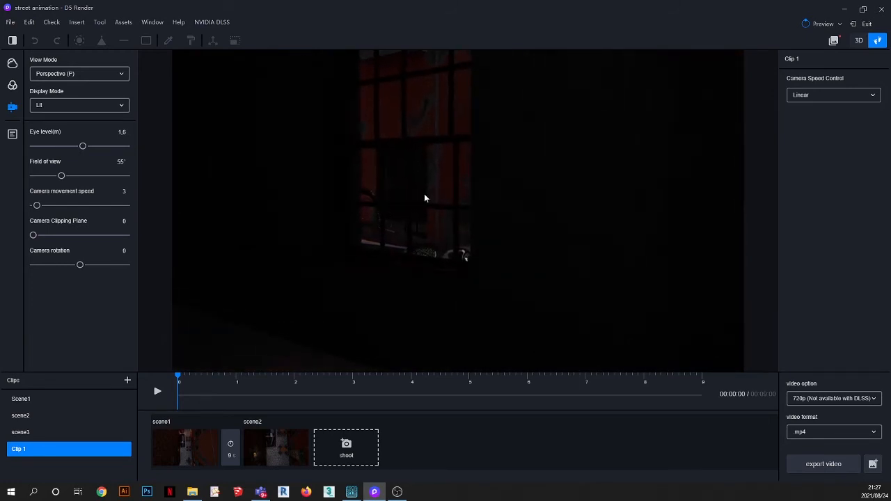
right_drag(424, 194, 603, 208)
key(a)
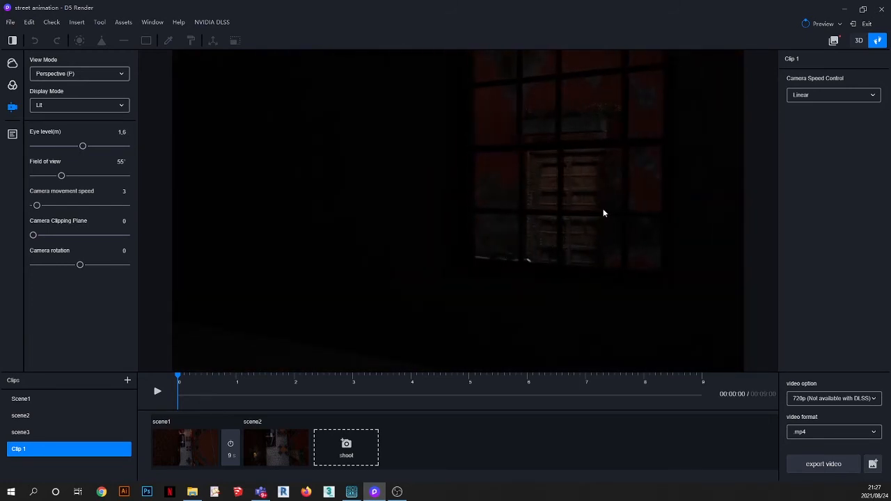
key(w)
key(w)
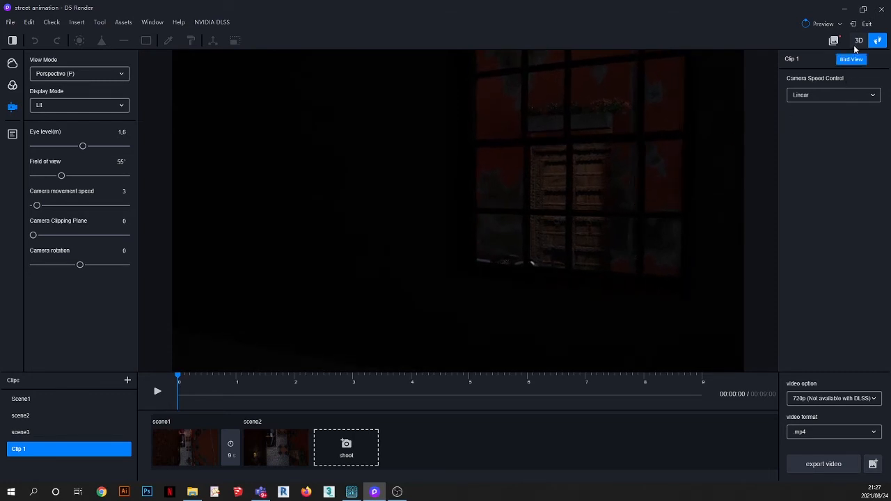
key(d)
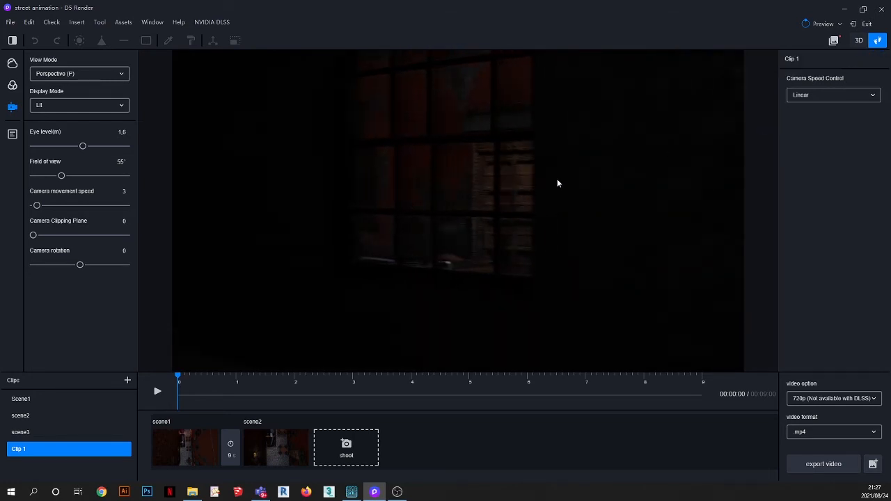
key(d)
key(a)
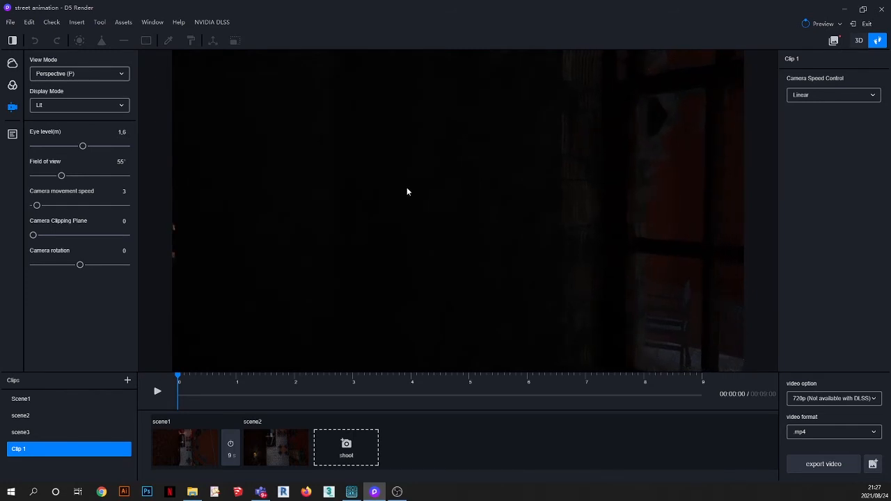
Step: Alternate between bird view and walk view at the two dark windows, walking forward, backward and right and turning the camera
click(859, 40)
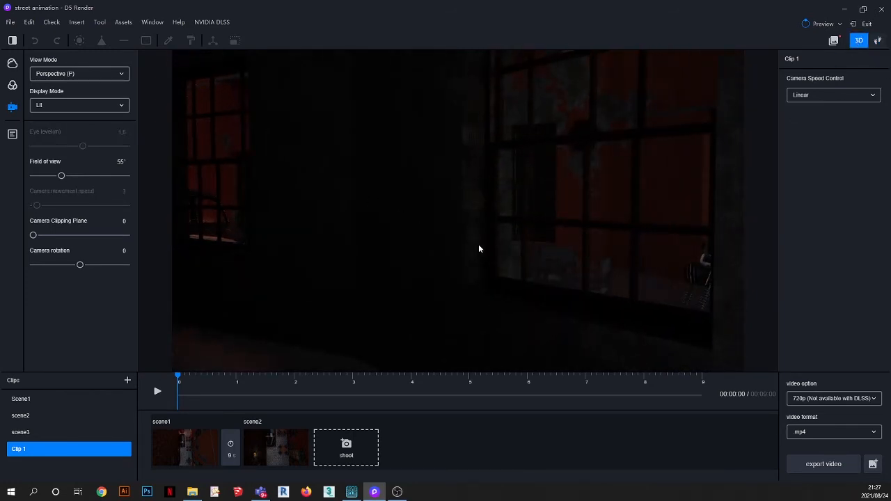
click(878, 41)
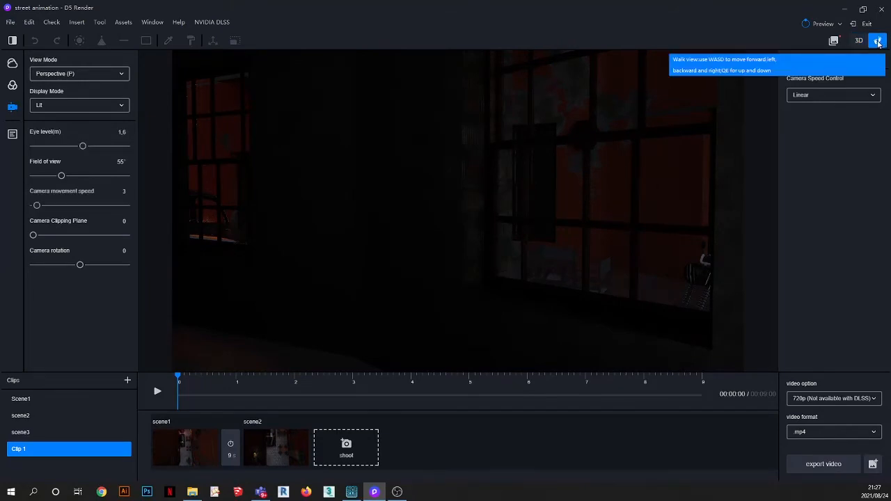
key(w)
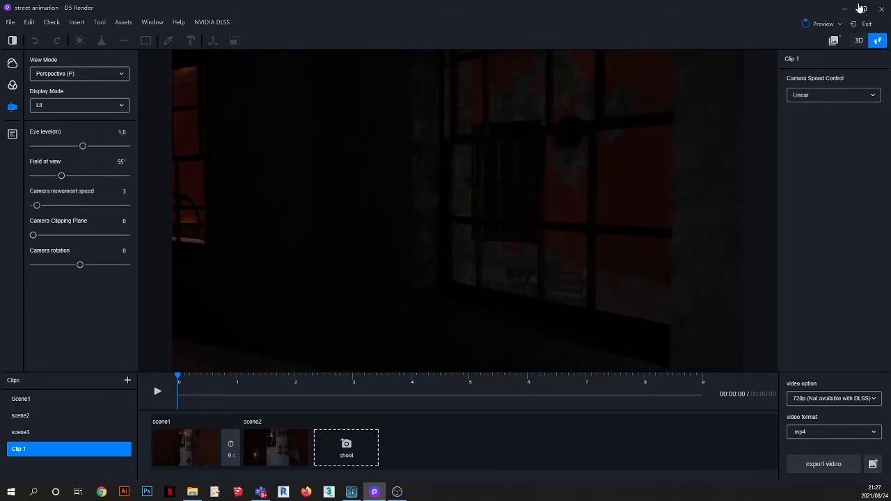
key(s)
click(859, 41)
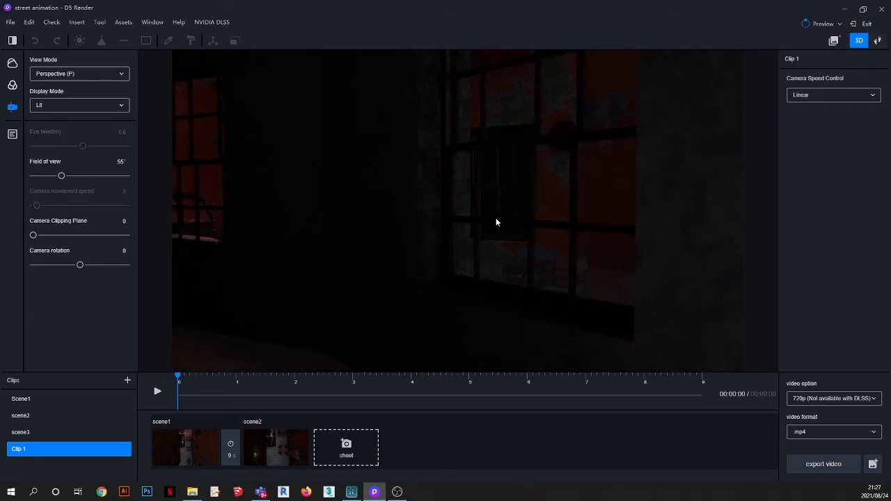
click(877, 40)
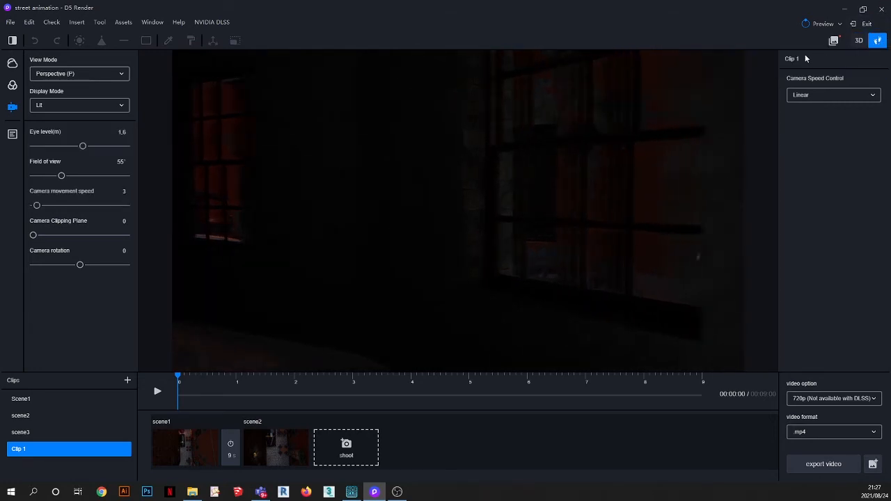
right_drag(643, 76, 525, 122)
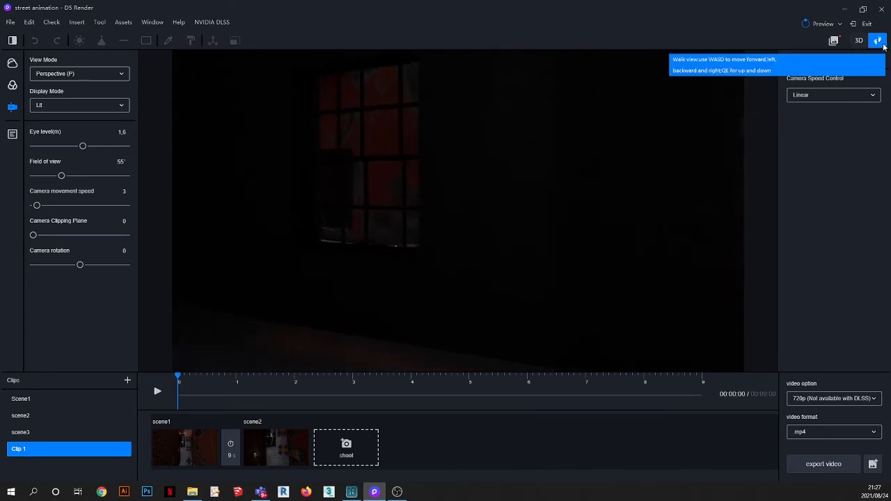
key(d)
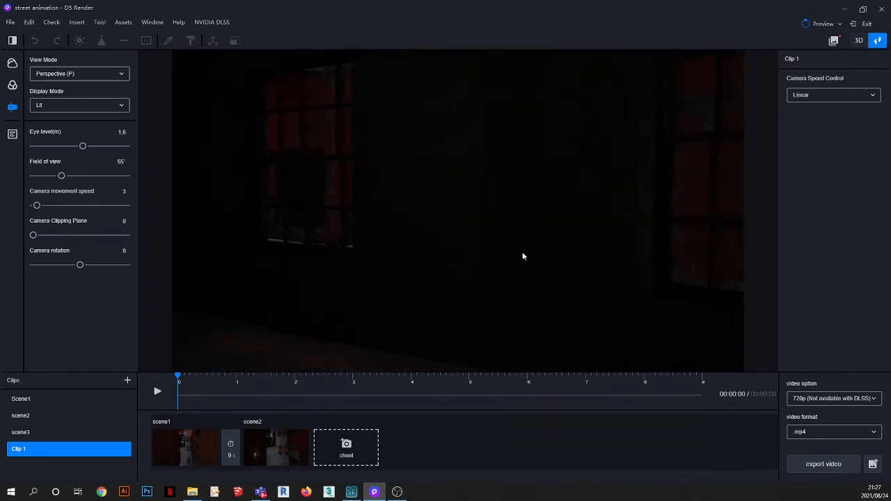
Step: In walk view, move right and backward along the wall to frame the window with the red scooters, and display the scene list
key(d)
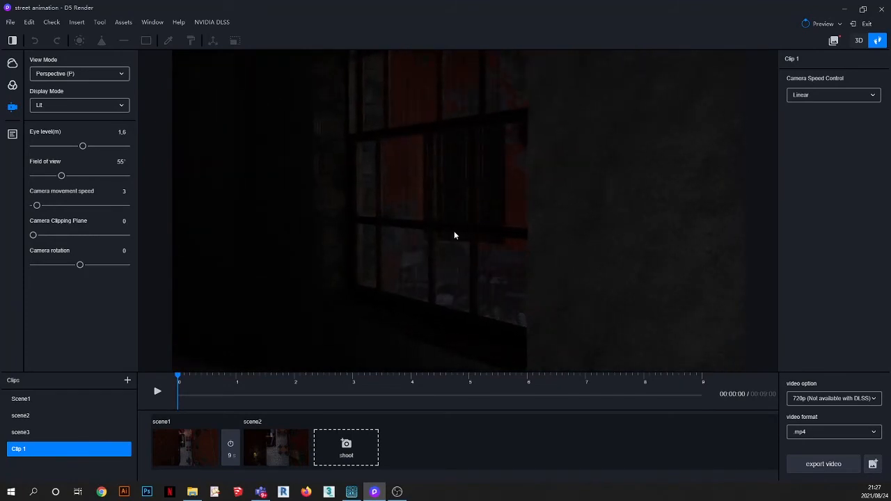
key(d)
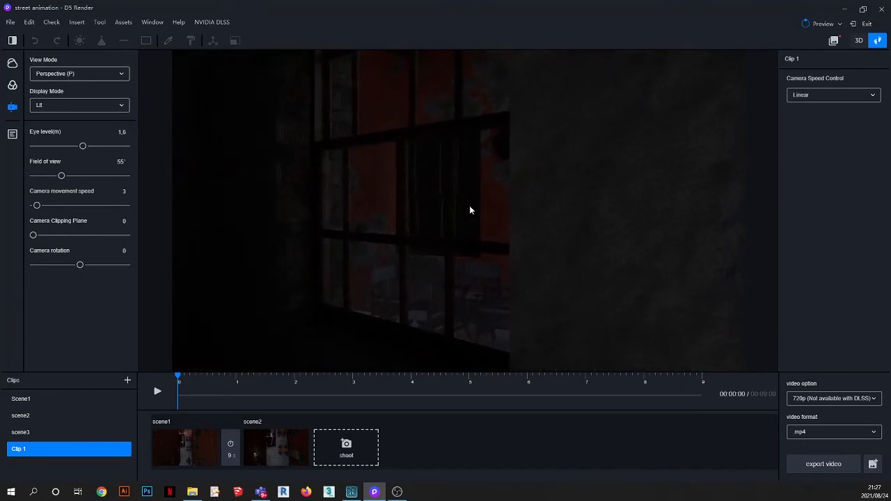
key(d)
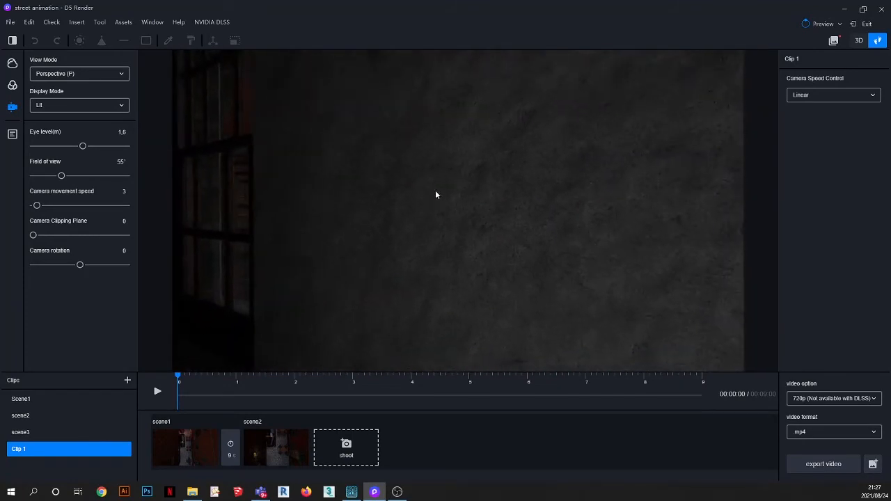
key(s)
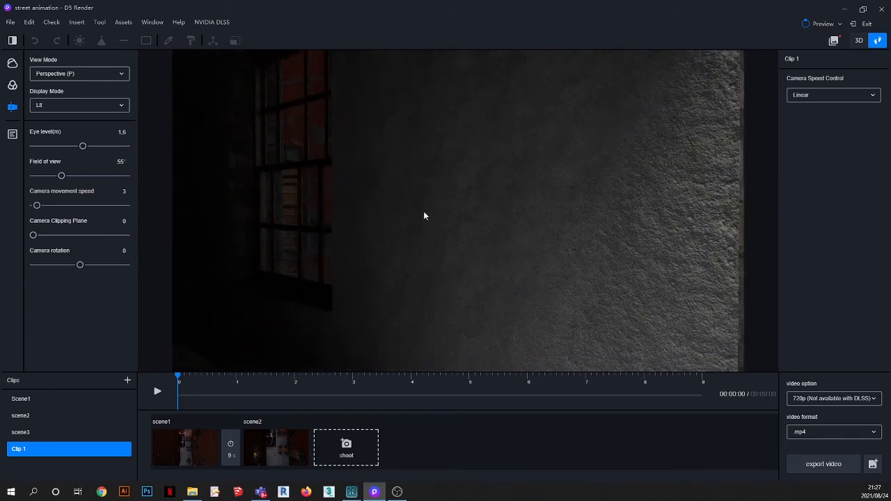
key(d)
key(d)
key(s)
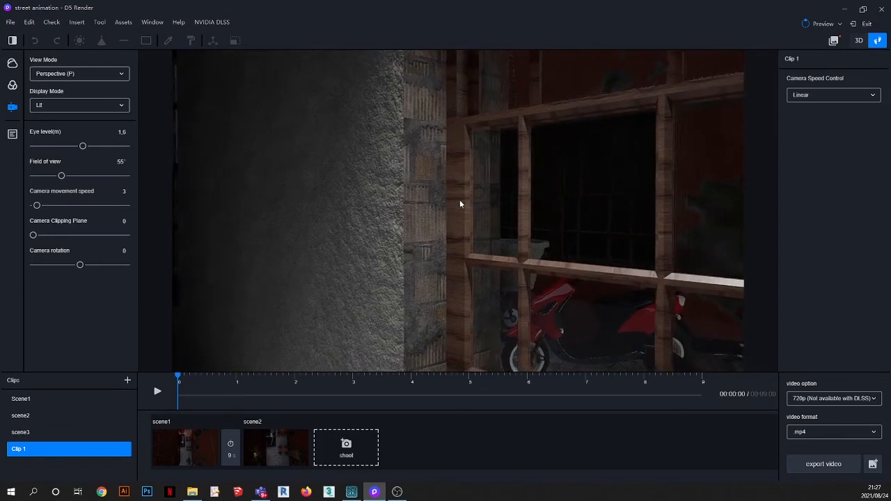
key(s)
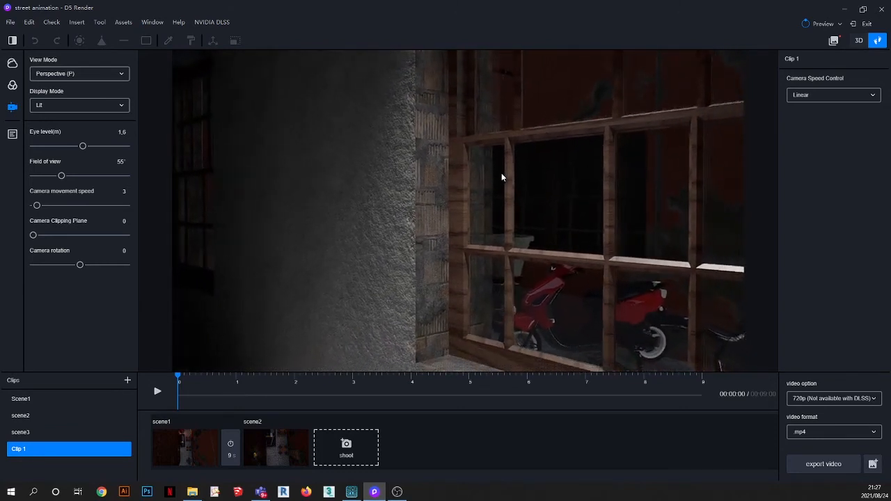
key(s)
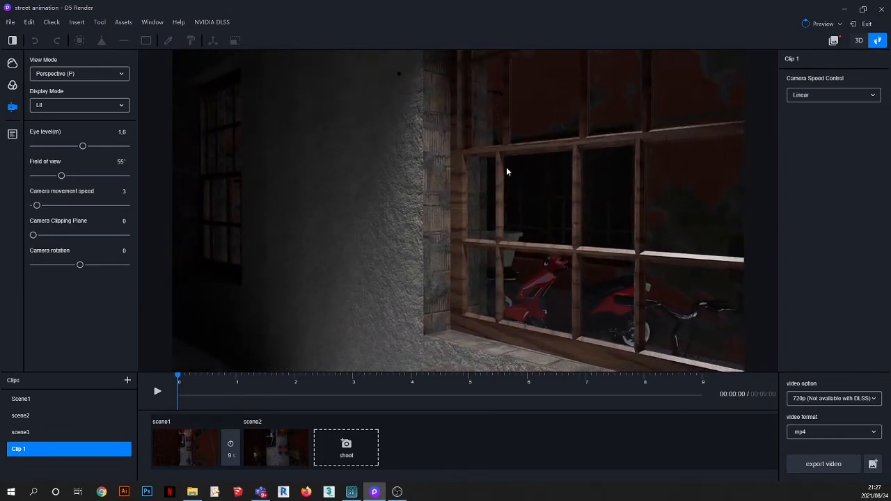
key(s)
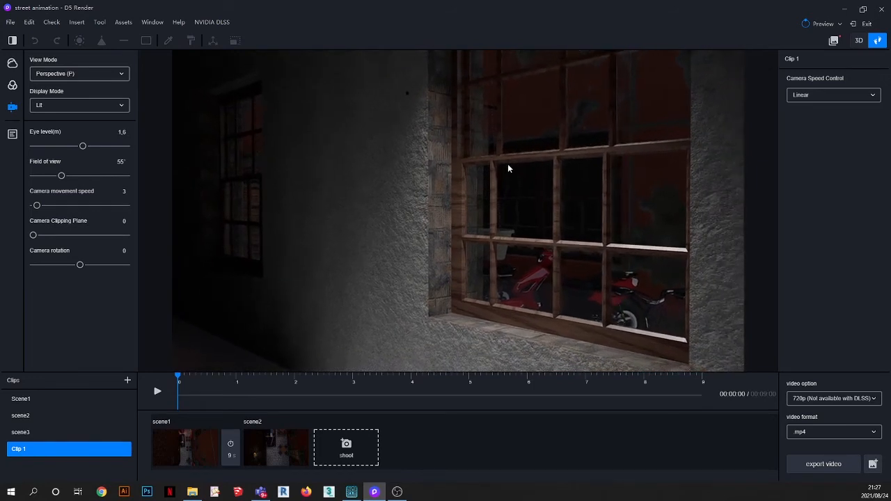
right_drag(513, 181, 616, 179)
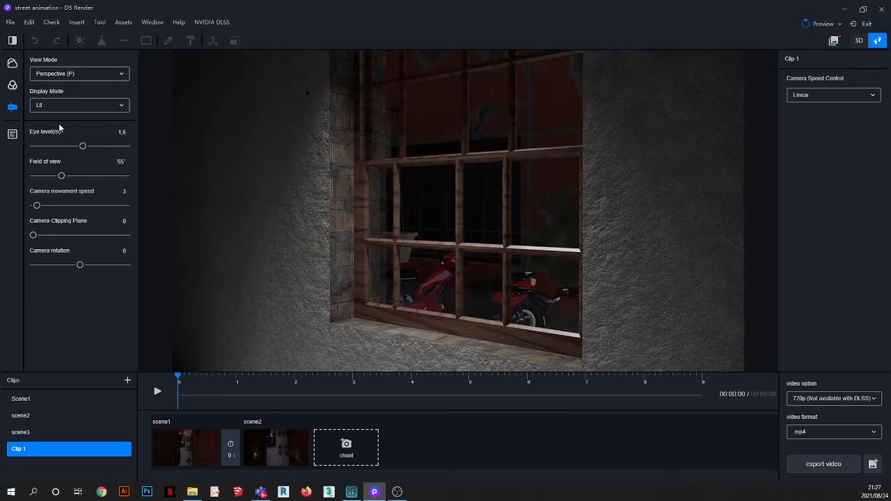
click(12, 134)
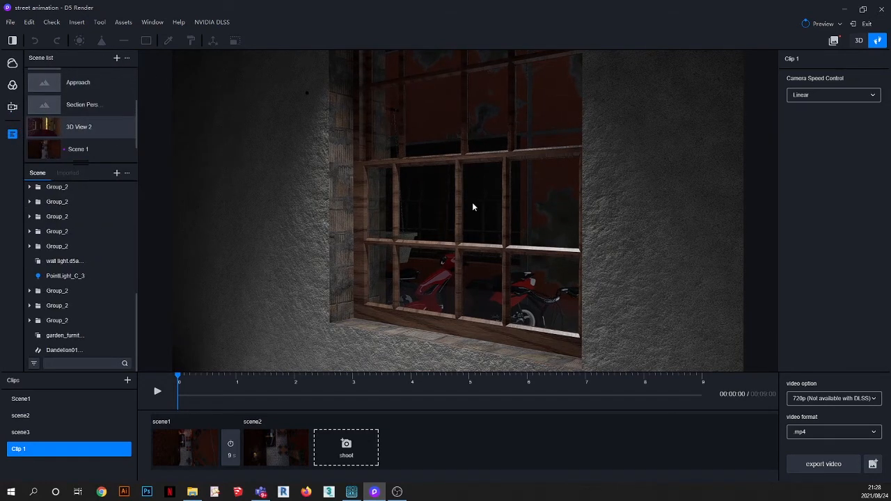
right_drag(472, 205, 486, 207)
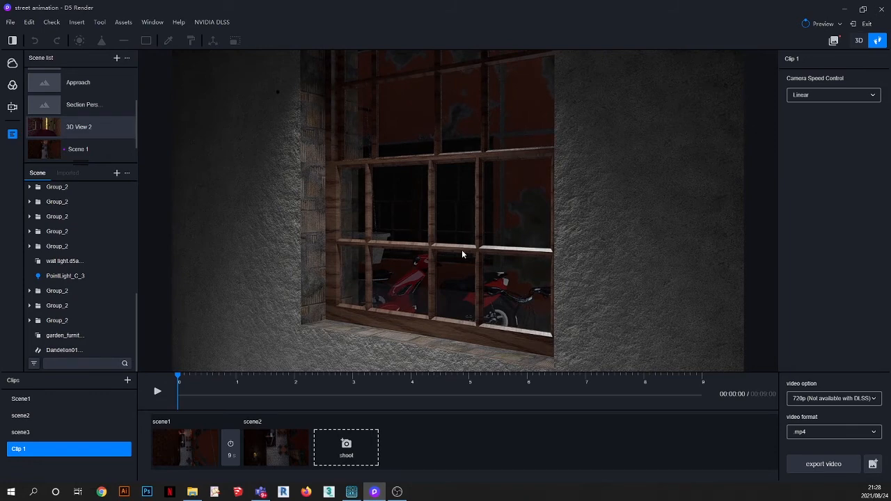
Step: Switch to bird view, rotate around the window with the red scooters and zoom in and out on it
click(858, 41)
right_drag(555, 195, 418, 204)
scroll(438, 248, up, 4)
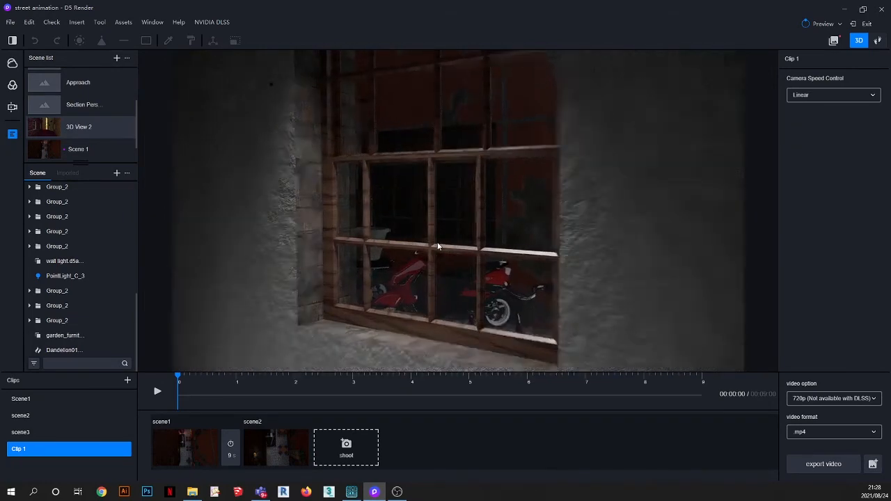
scroll(438, 250, up, 2)
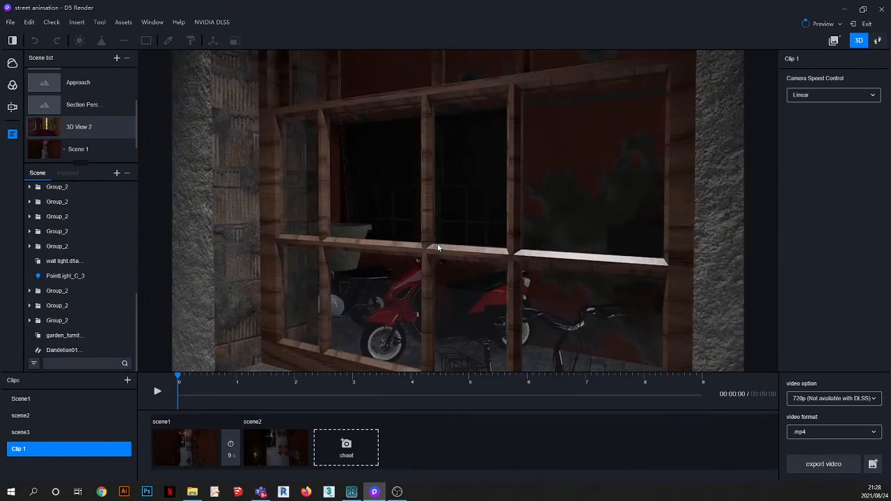
scroll(426, 196, down, 4)
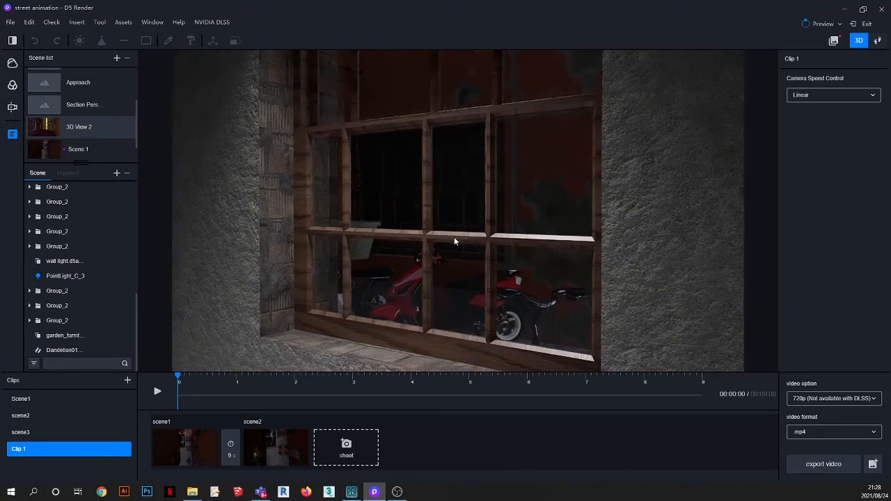
scroll(454, 289, up, 1)
scroll(443, 230, down, 2)
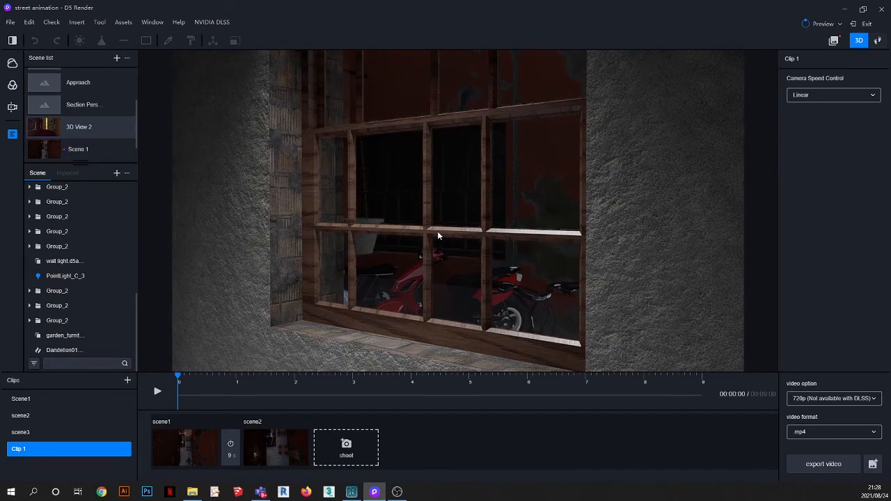
scroll(435, 211, down, 2)
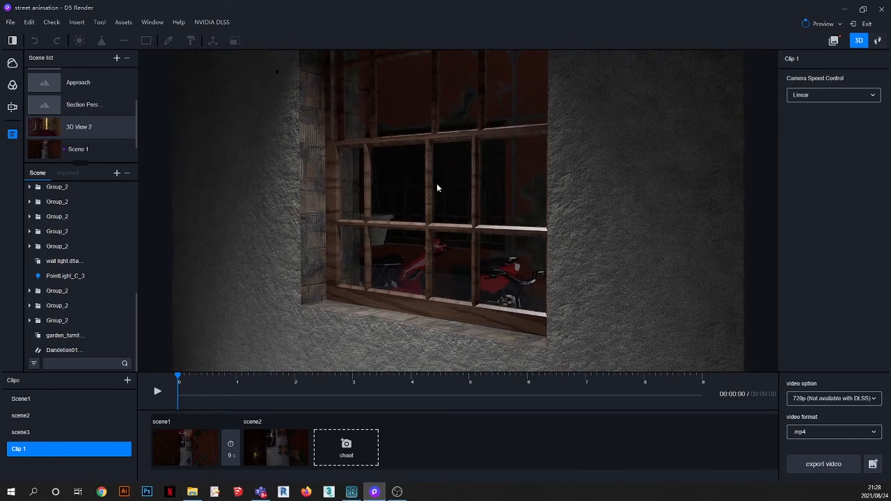
Step: Create a new clip and shoot its first keyframe with the whole scooter window and surrounding wall in view
right_drag(437, 184, 402, 189)
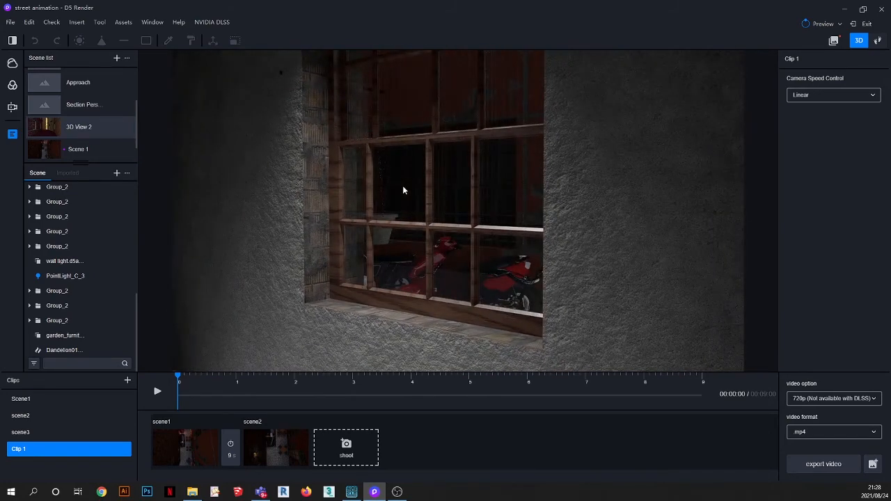
scroll(403, 185, up, 2)
scroll(404, 187, down, 1)
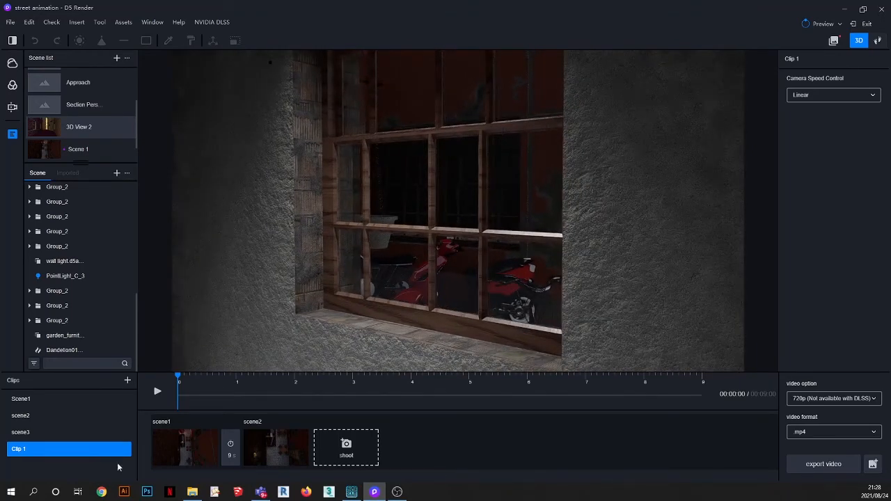
click(128, 382)
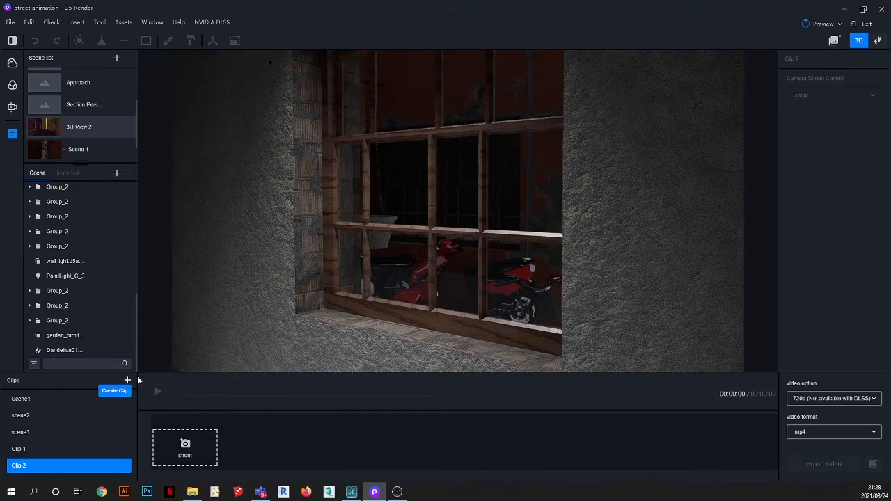
click(186, 448)
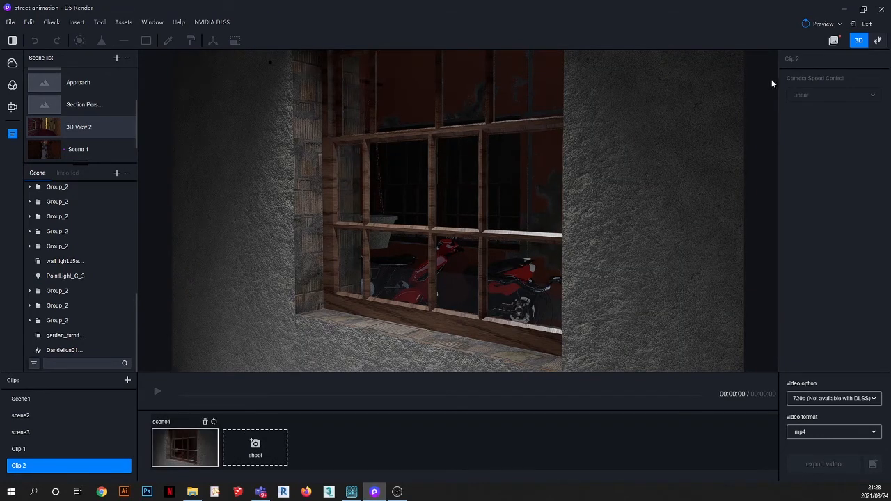
Step: Walk forward in walk view up to the window bars facing the red scooter, and shoot the second keyframe of Clip 2
click(878, 40)
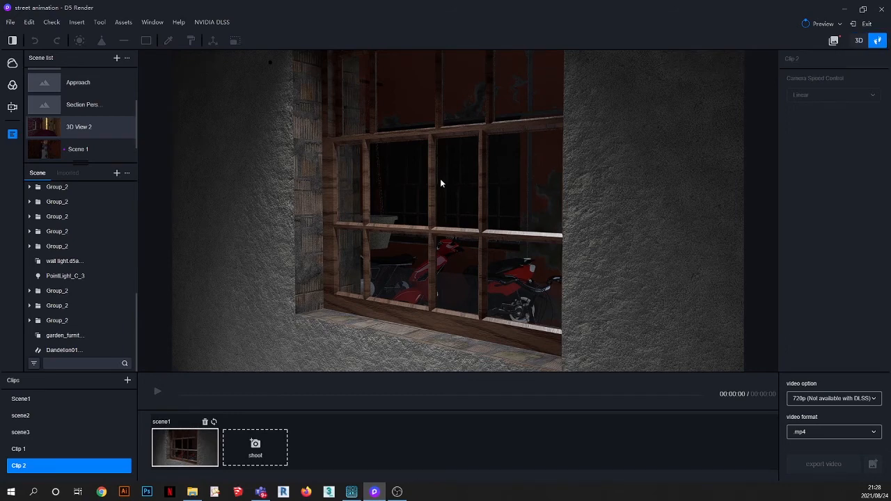
key(w)
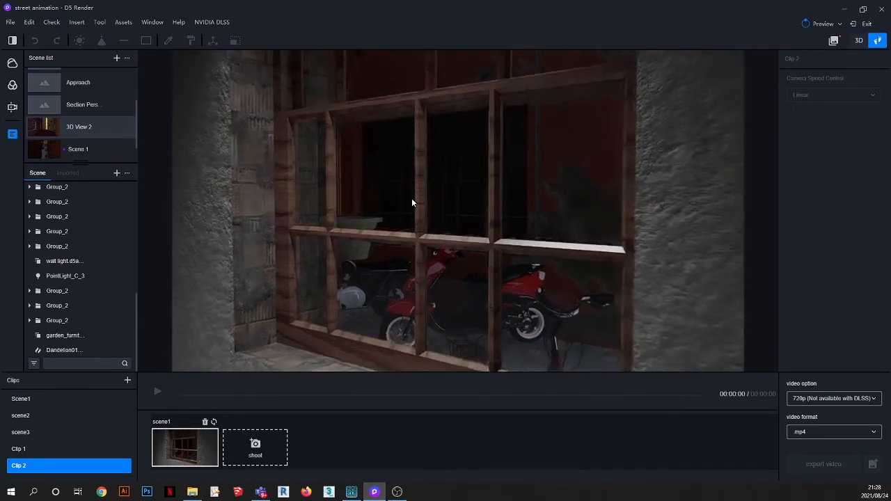
key(w)
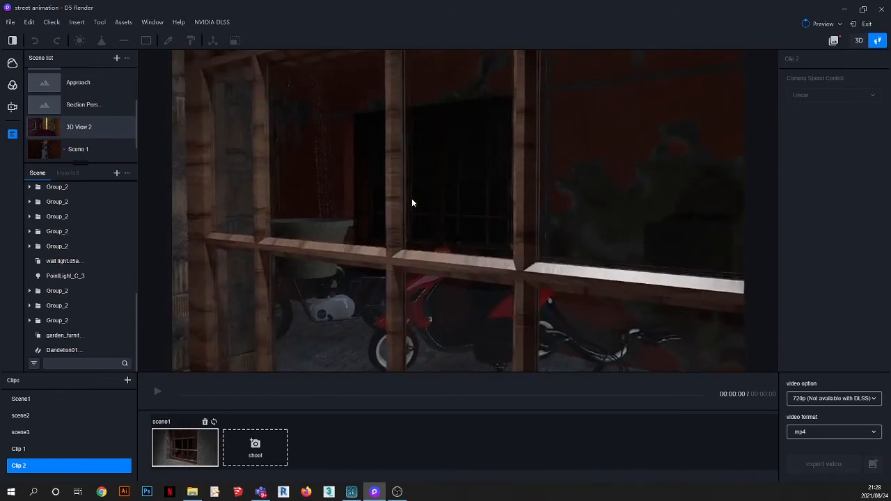
key(w)
key(w)
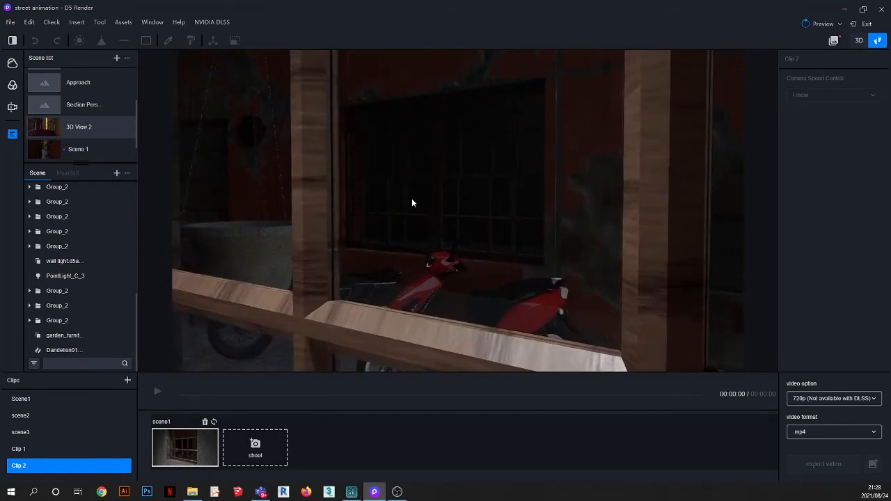
key(w)
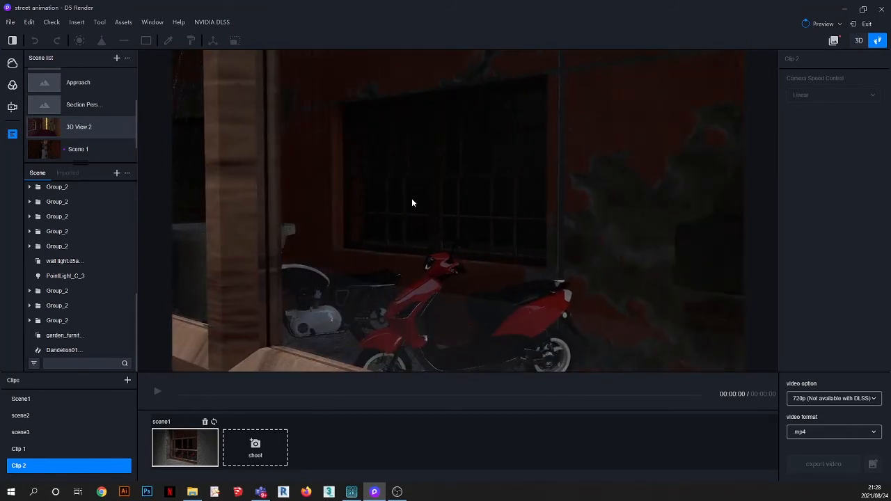
click(255, 449)
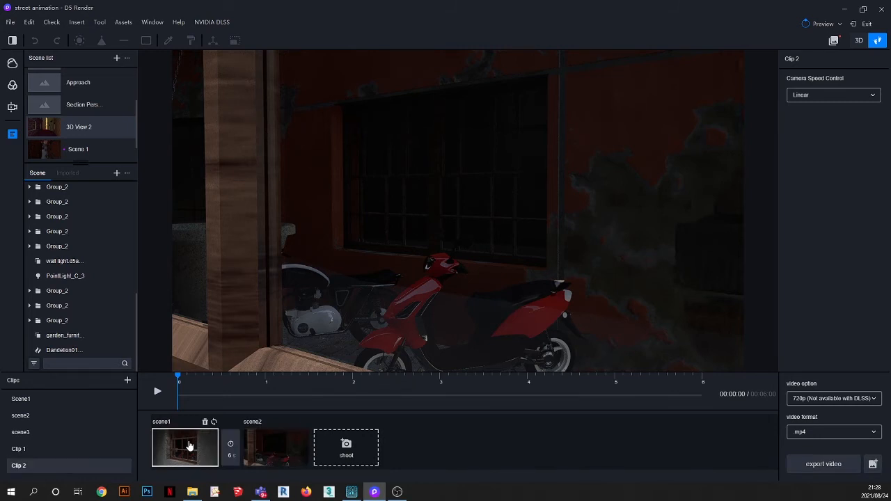
Step: Preview Clip 2 from its first keyframe and turn the walk view camera slightly at the window
click(192, 447)
click(158, 393)
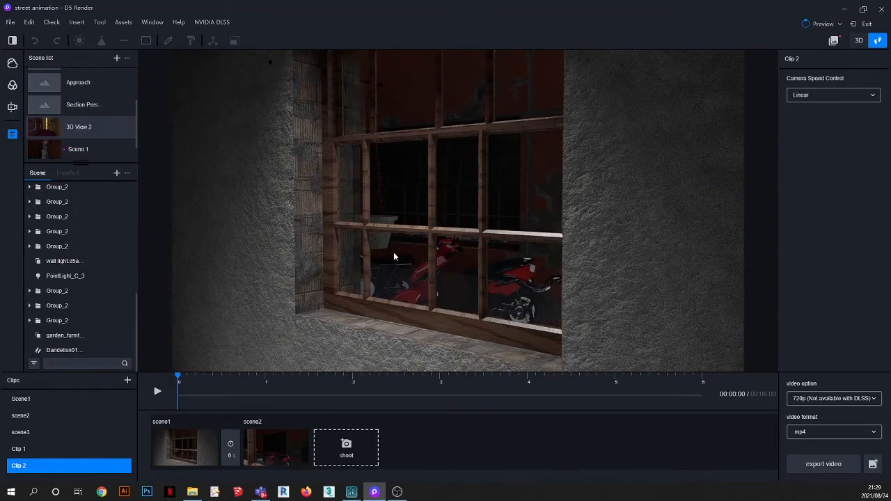
right_drag(395, 252, 461, 252)
scroll(436, 238, down, 1)
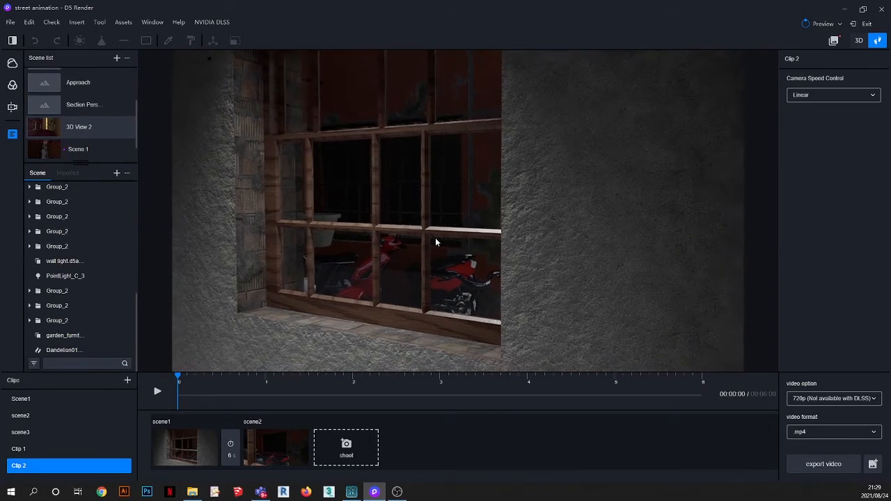
scroll(436, 238, up, 1)
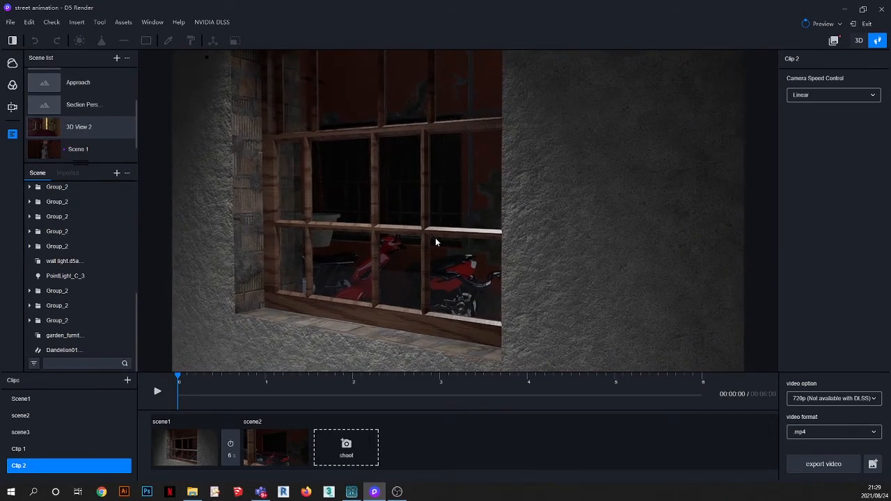
Step: Create a new clip from the Scene 1 top view and shoot its first keyframe close above the black car's front and the table
click(45, 150)
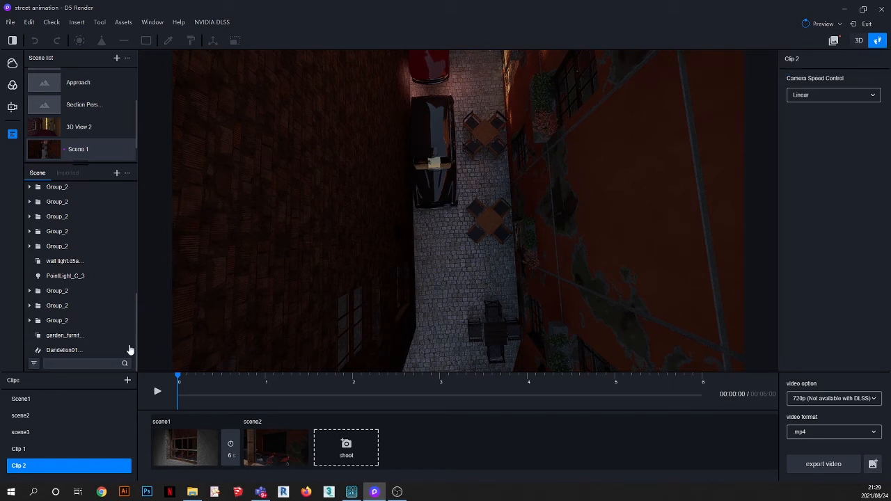
click(128, 382)
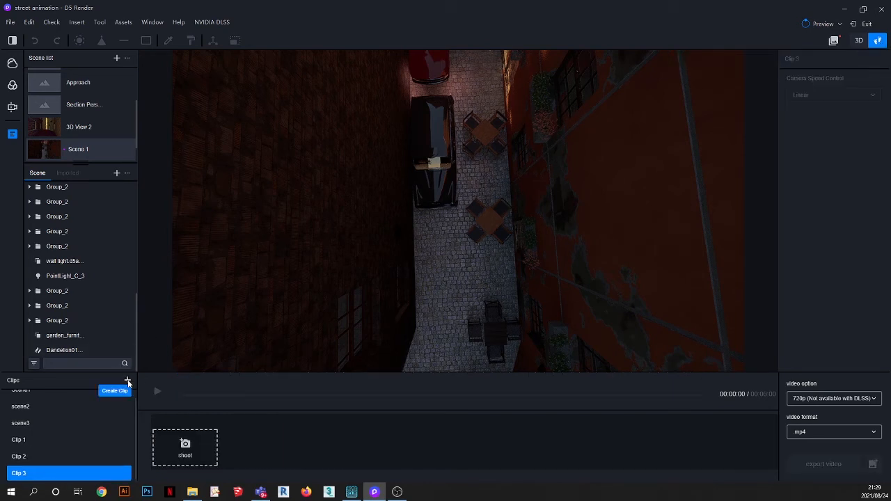
scroll(422, 123, up, 2)
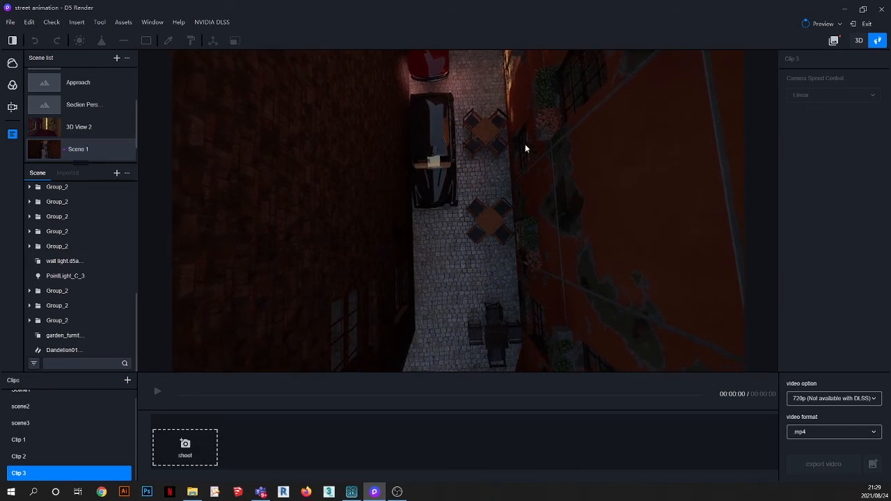
scroll(443, 121, up, 2)
scroll(442, 121, up, 3)
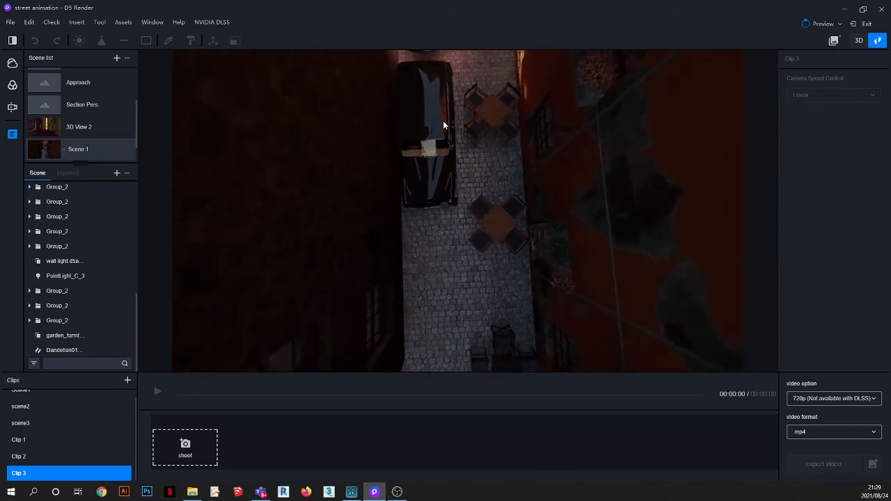
scroll(443, 122, up, 4)
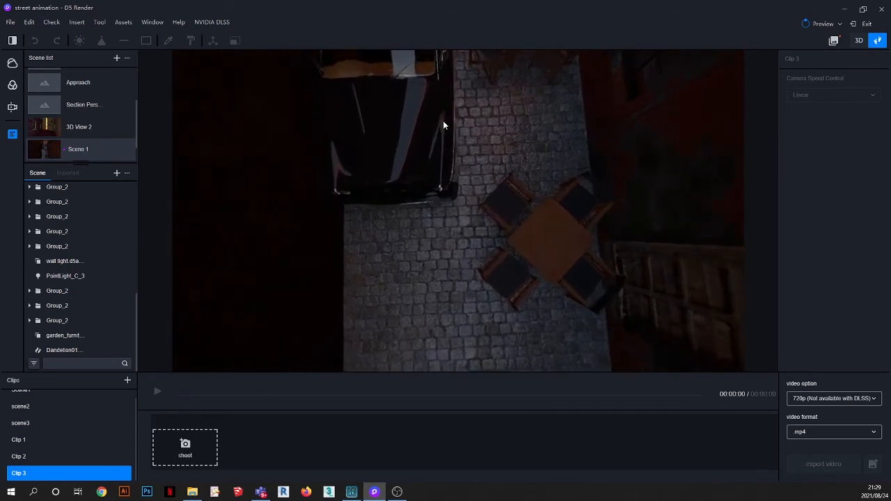
scroll(444, 125, up, 3)
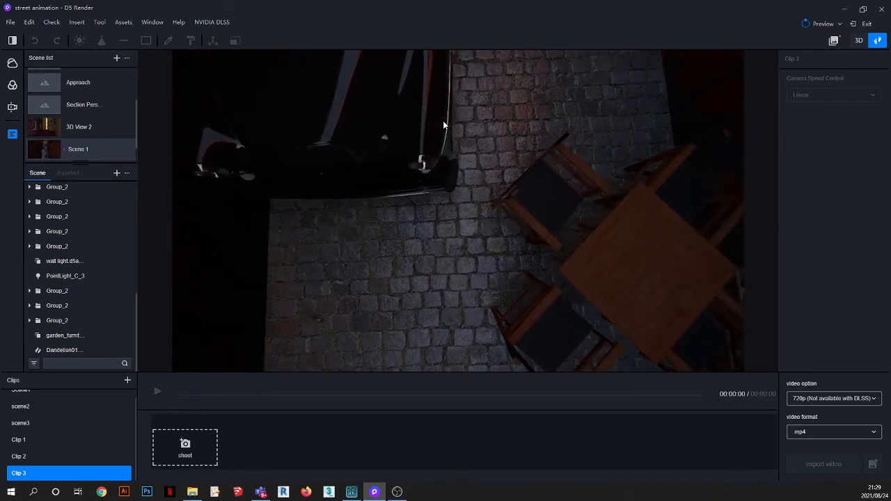
click(184, 449)
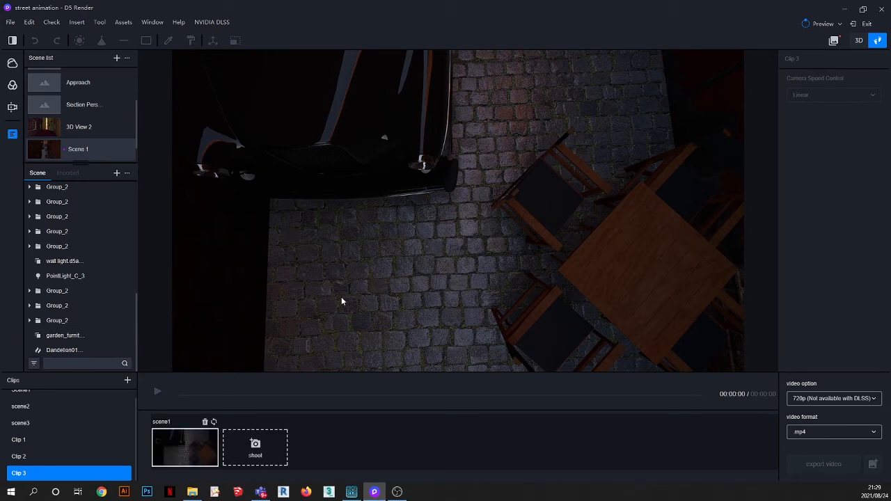
Step: Raise the camera high above the street with both cars in view and shoot the second keyframe of Clip 3
scroll(342, 301, down, 5)
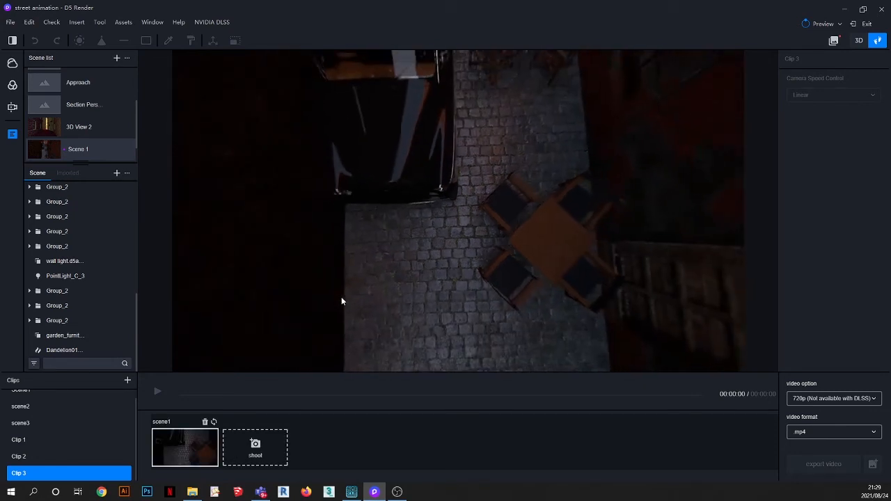
scroll(341, 301, down, 5)
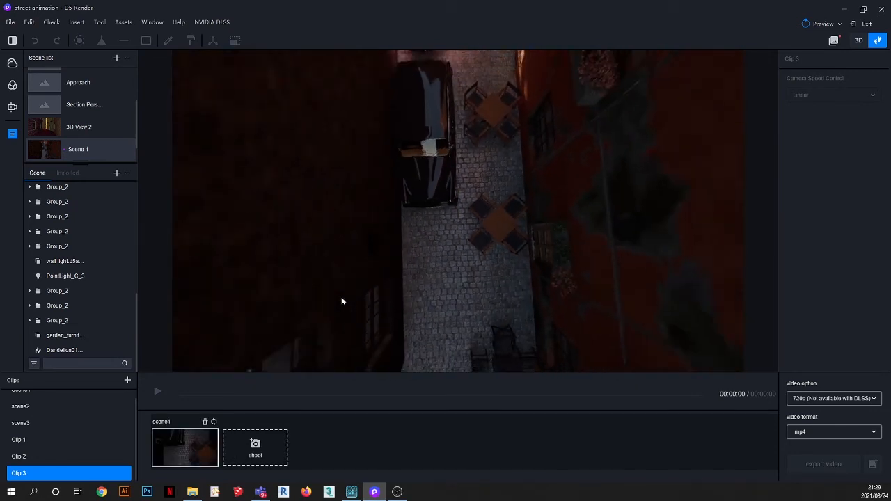
scroll(342, 297, down, 5)
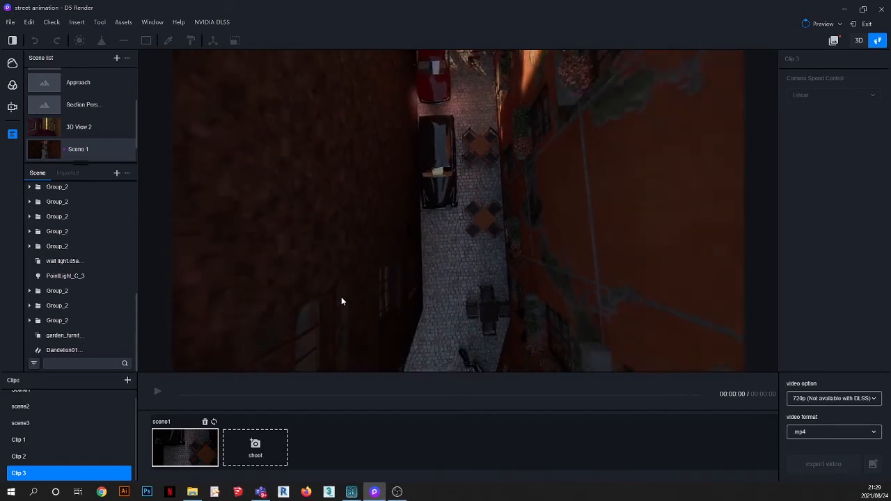
click(256, 446)
Step: Preview Clip 3, set the duration between its two keyframes to 10 s, and play it again from the start
click(181, 446)
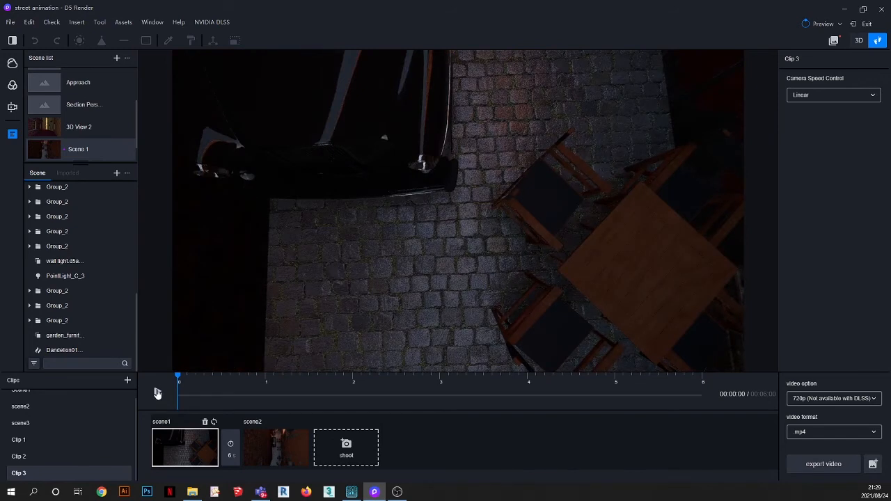
click(157, 393)
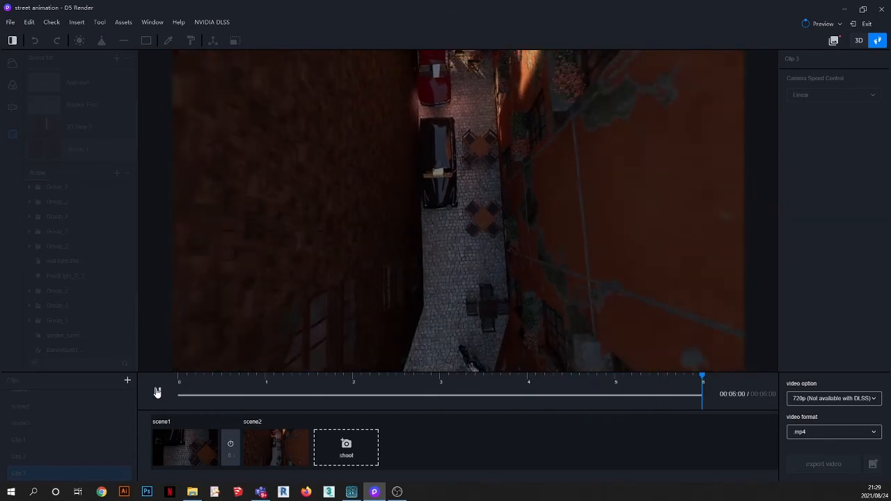
click(179, 453)
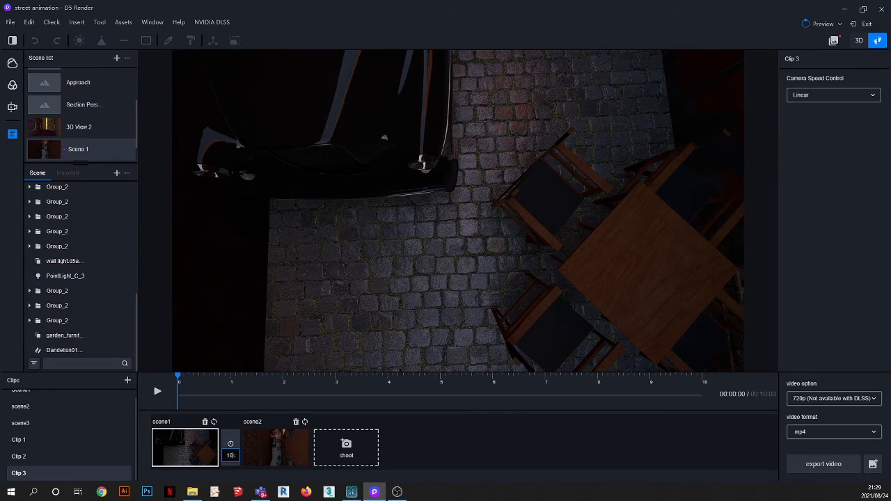
click(157, 391)
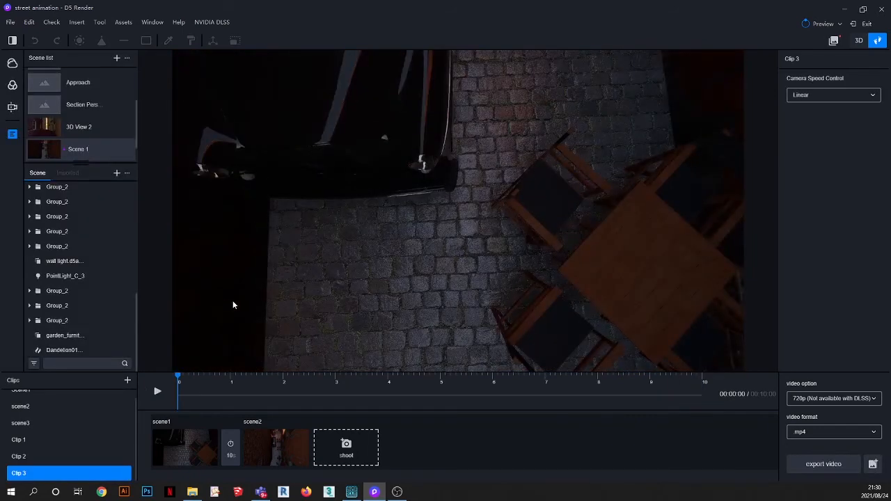
Step: Swing the top view camera around the black car by hand, and return to the first keyframe of Clip 3
scroll(439, 203, down, 1)
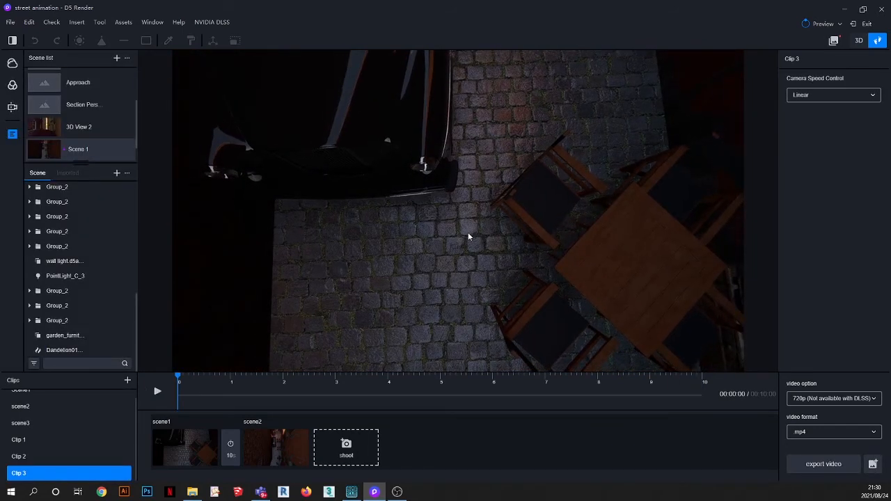
right_drag(469, 234, 465, 216)
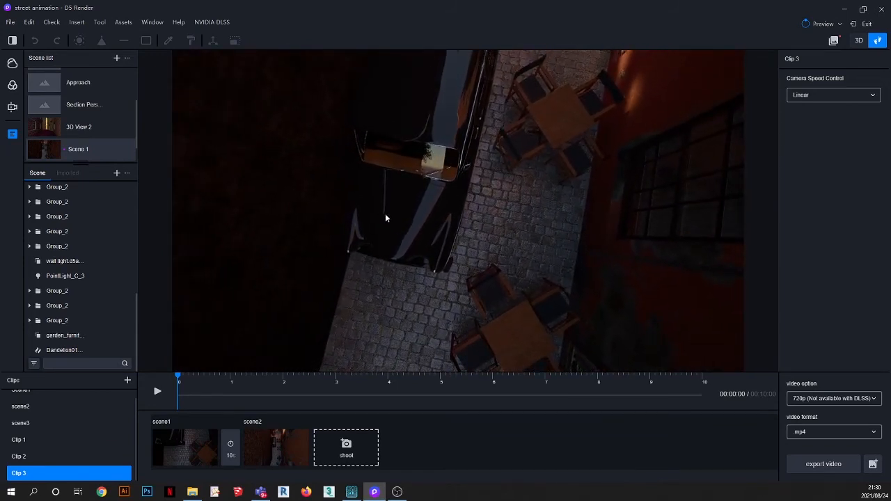
right_drag(385, 218, 510, 116)
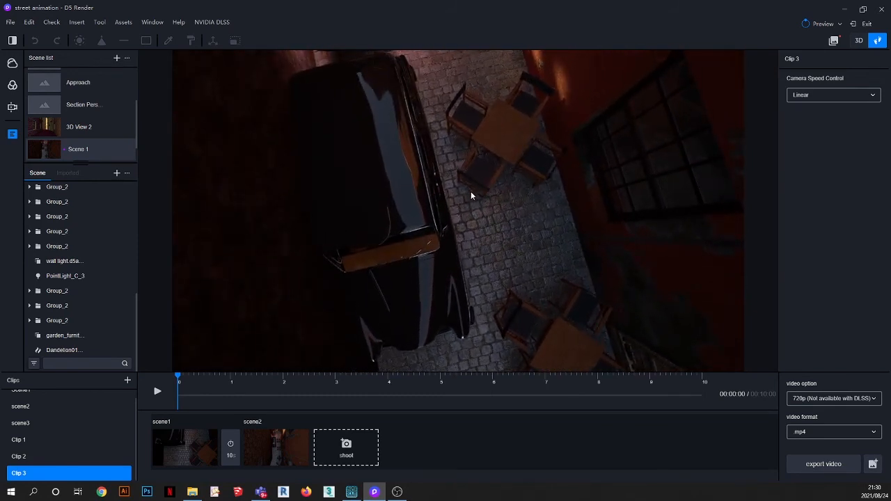
scroll(466, 194, down, 1)
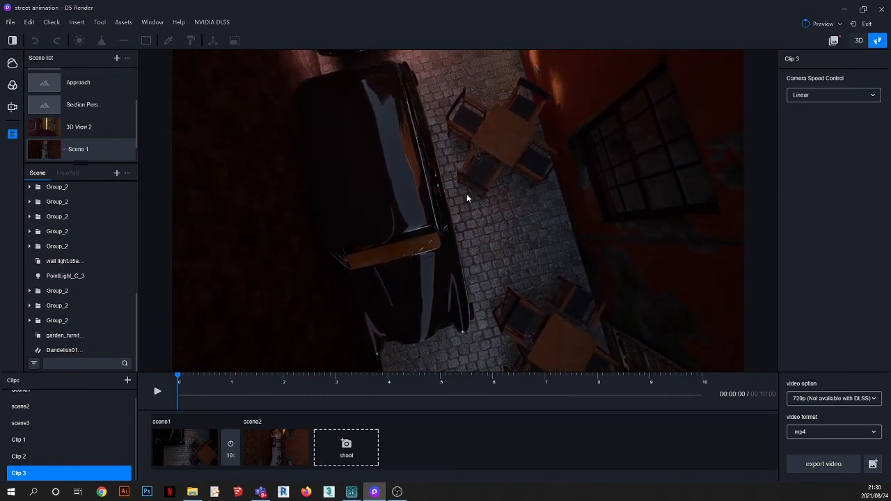
click(172, 455)
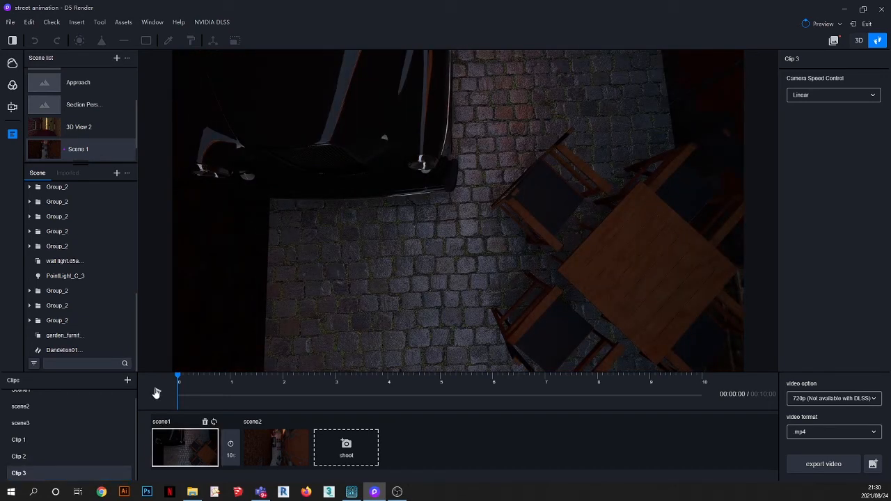
scroll(457, 236, down, 1)
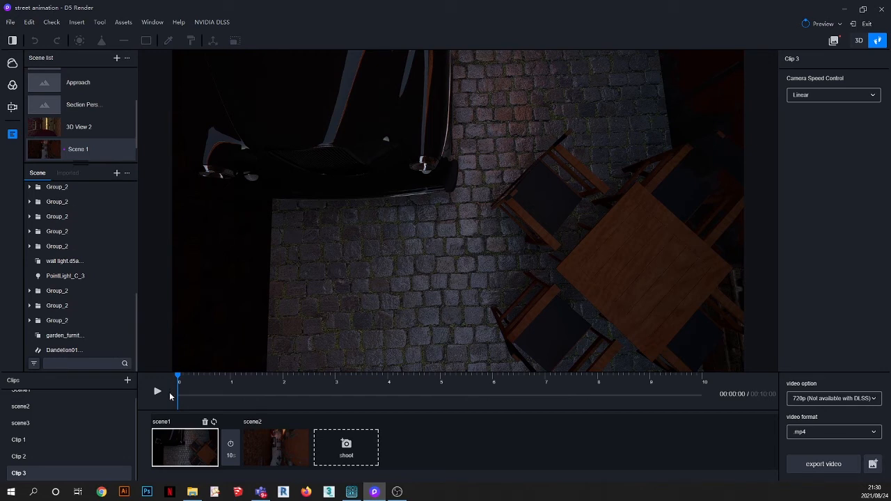
Step: Shoot a third keyframe from the second keyframe's view with the camera rotation set to 45.5, and preview Clip 3 from the start
click(284, 451)
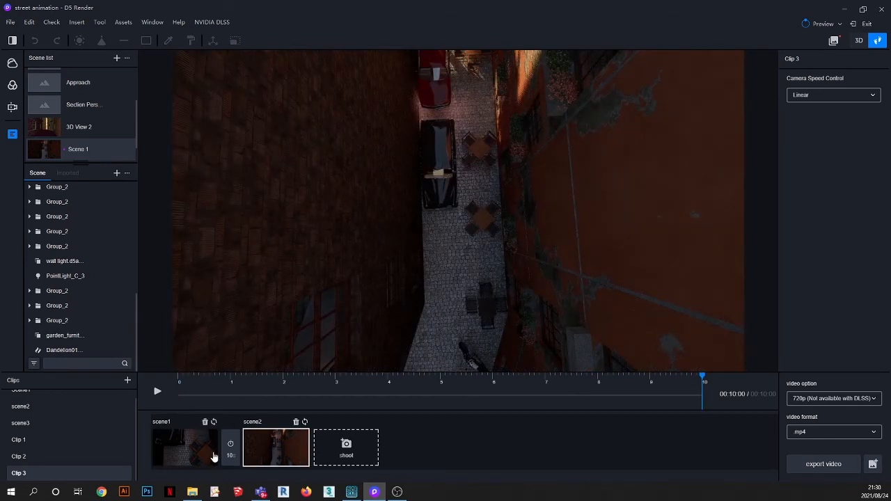
click(12, 108)
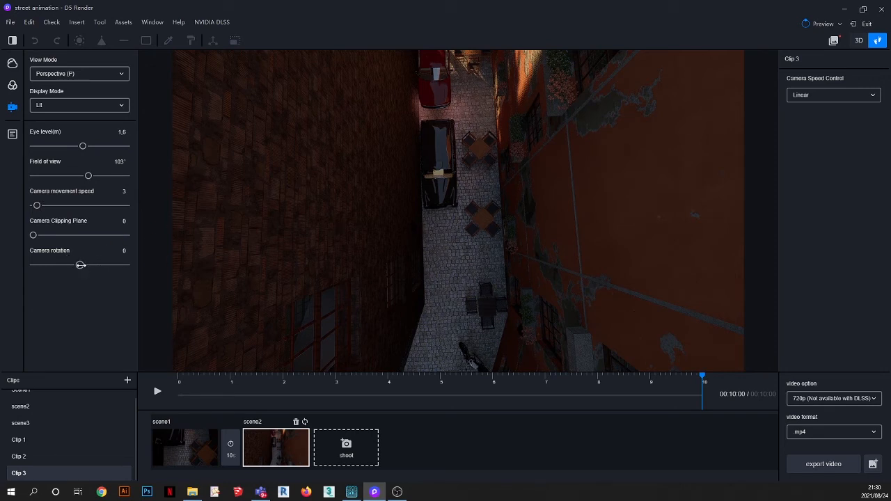
drag(81, 264, 91, 266)
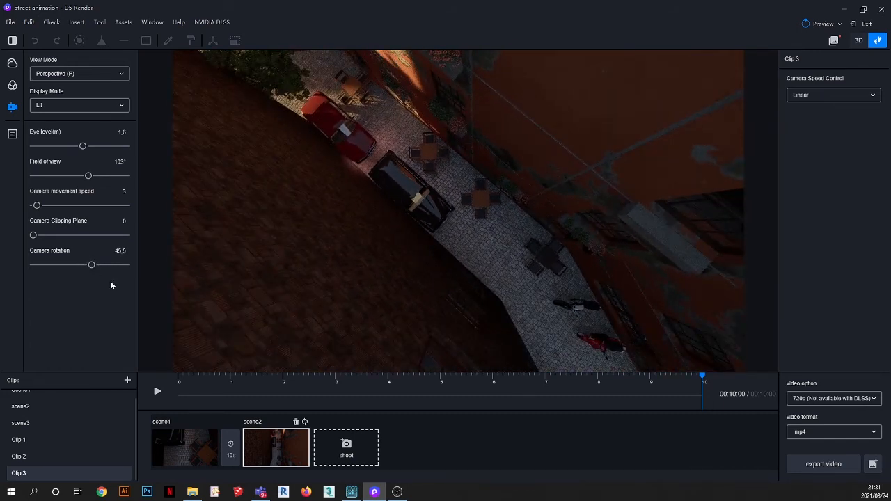
click(344, 450)
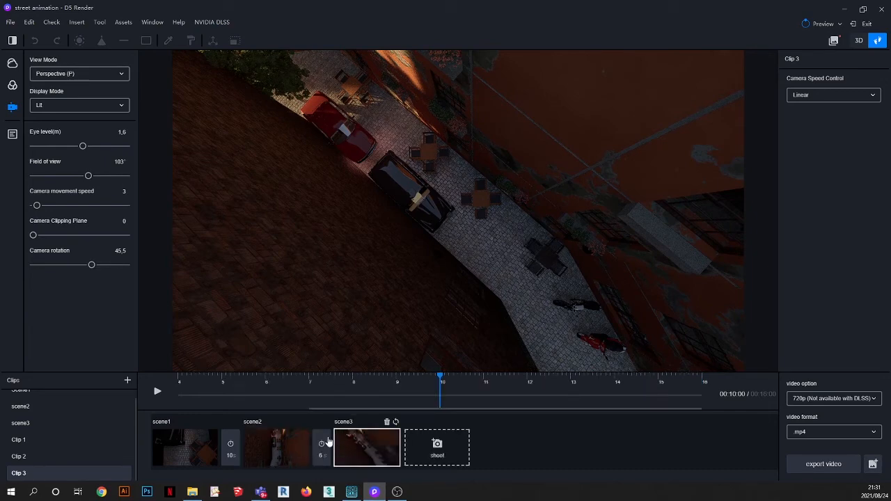
click(179, 446)
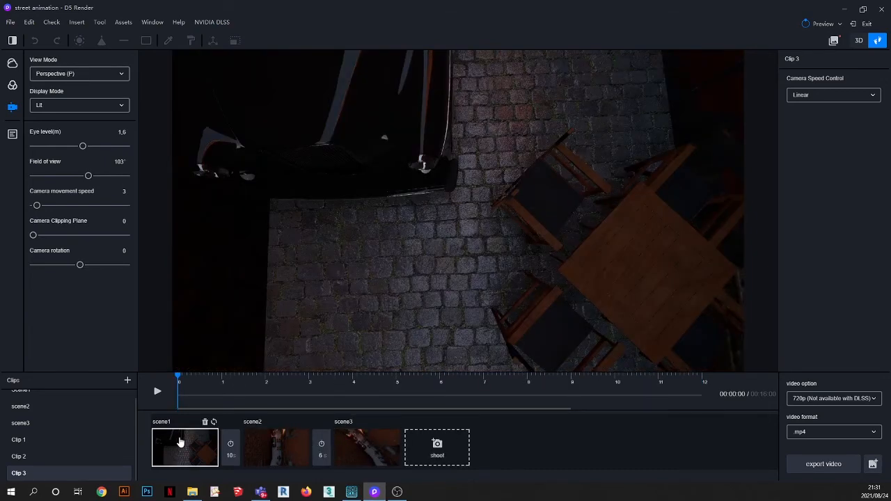
click(158, 391)
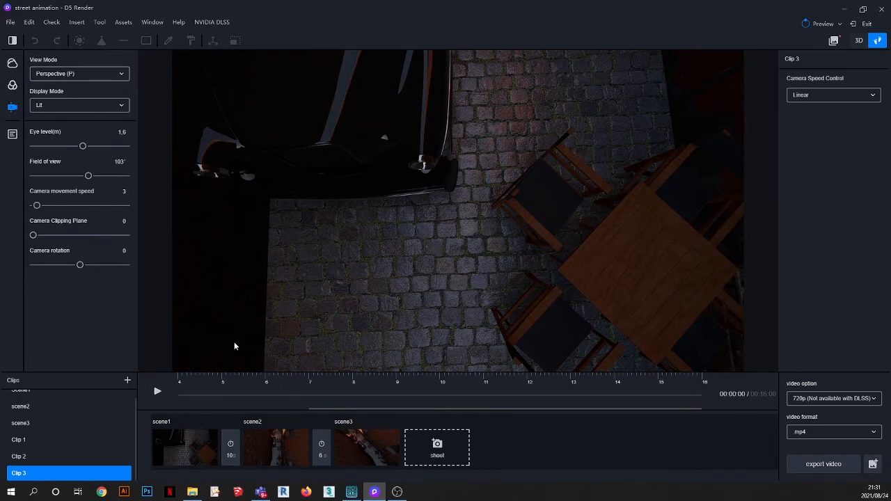
Step: Lower the camera from the third keyframe's rotated view towards the black car and table, and shoot the fourth keyframe
click(367, 450)
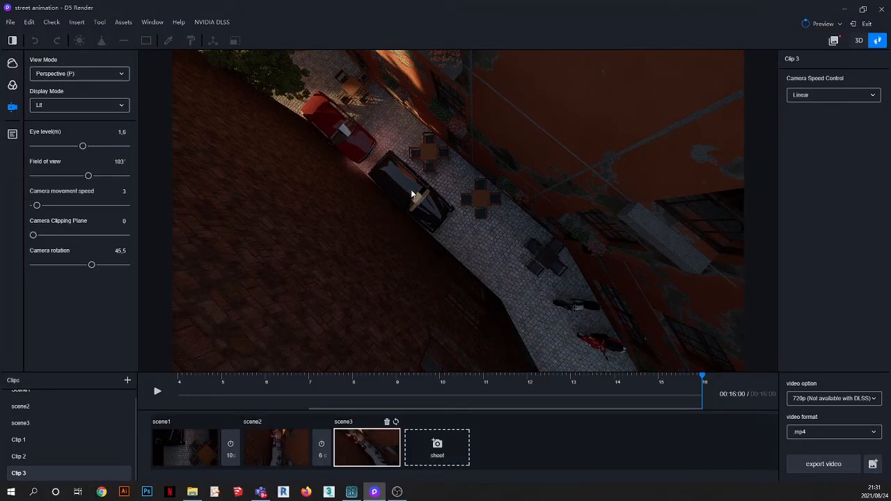
scroll(471, 228, up, 3)
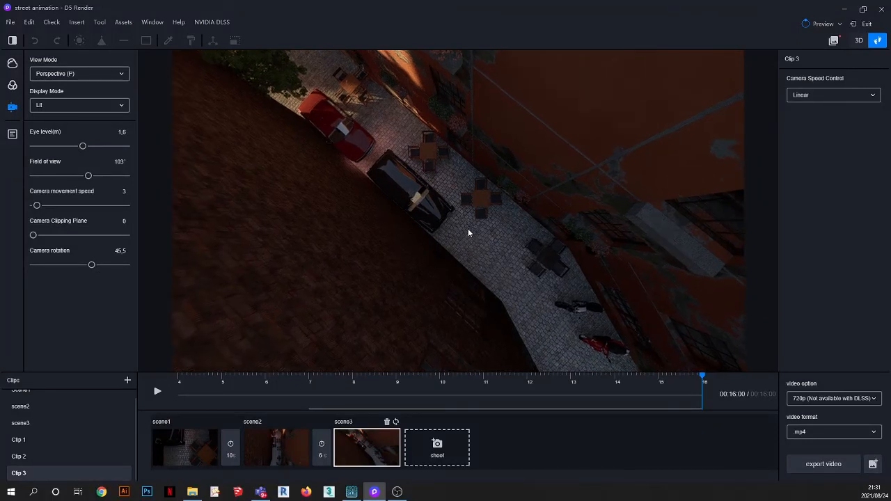
scroll(461, 223, up, 4)
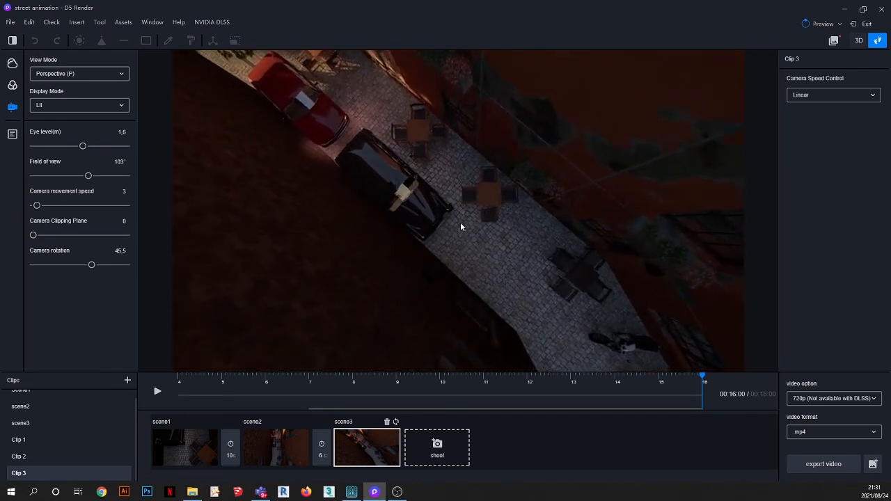
scroll(460, 222, up, 4)
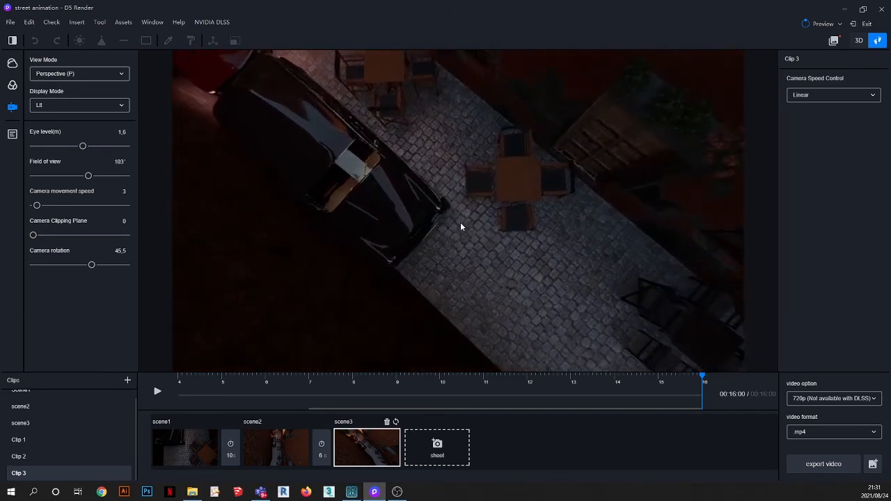
click(434, 452)
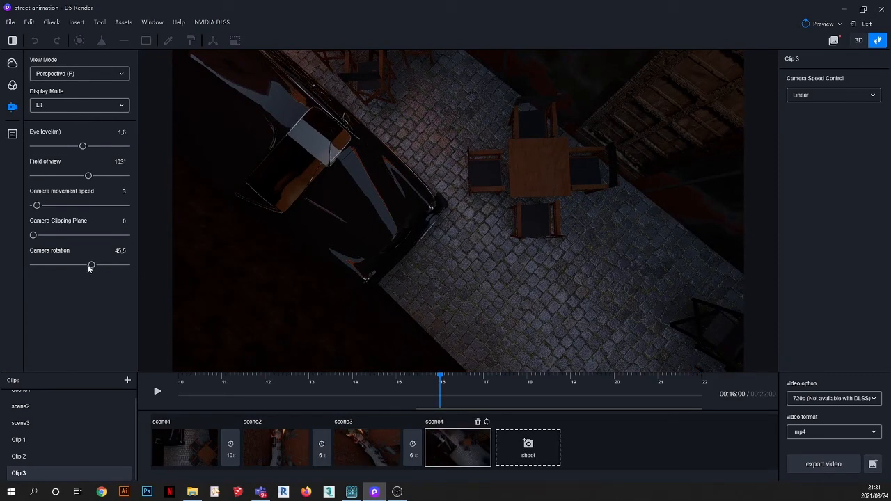
Step: Shoot a fifth keyframe at the same height with the camera rotation set to 0, and preview Clip 3 from its first keyframe
drag(91, 266, 76, 266)
click(115, 251)
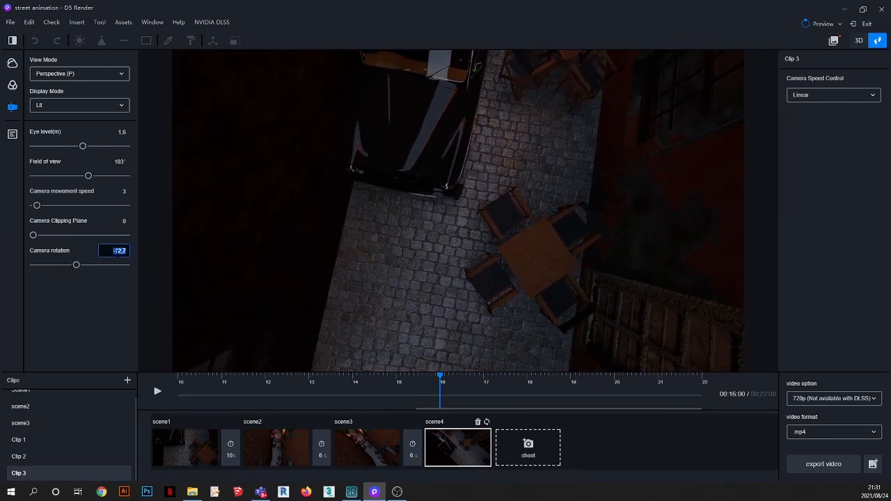
text(0)
click(528, 450)
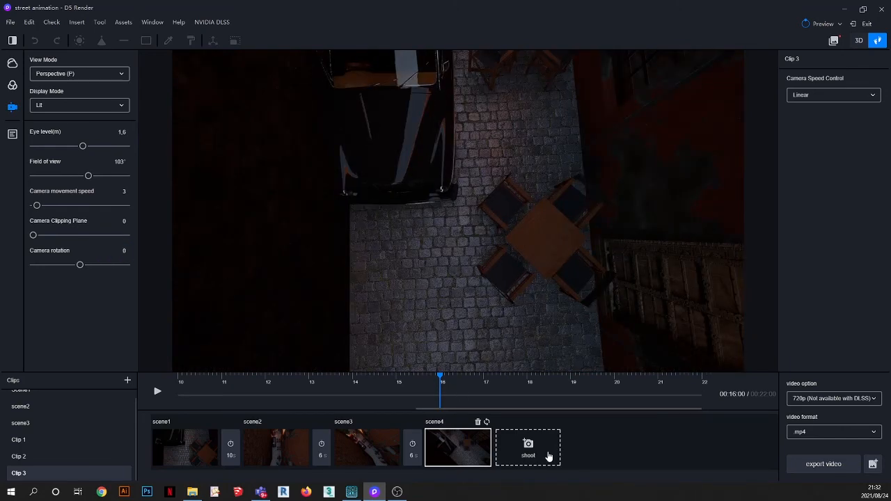
click(174, 456)
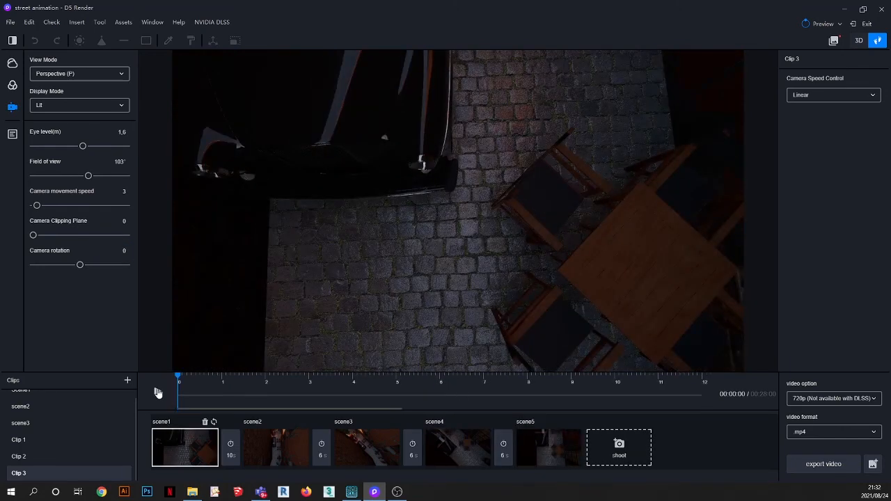
click(157, 391)
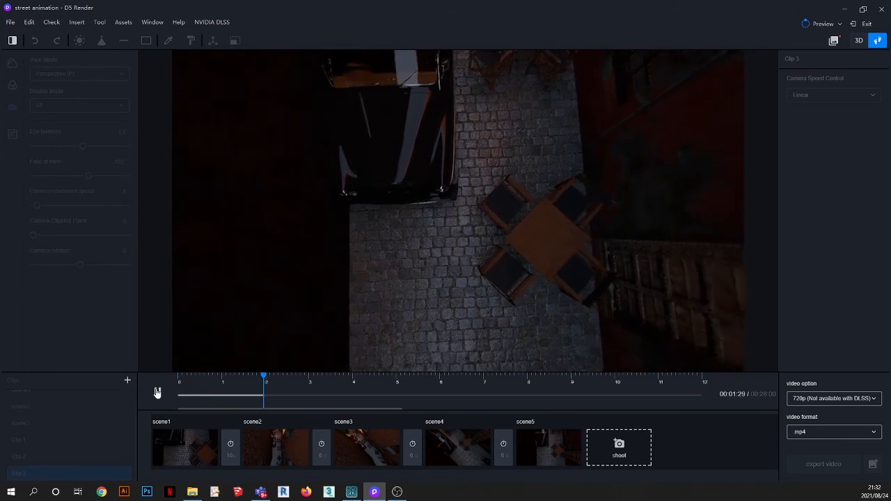